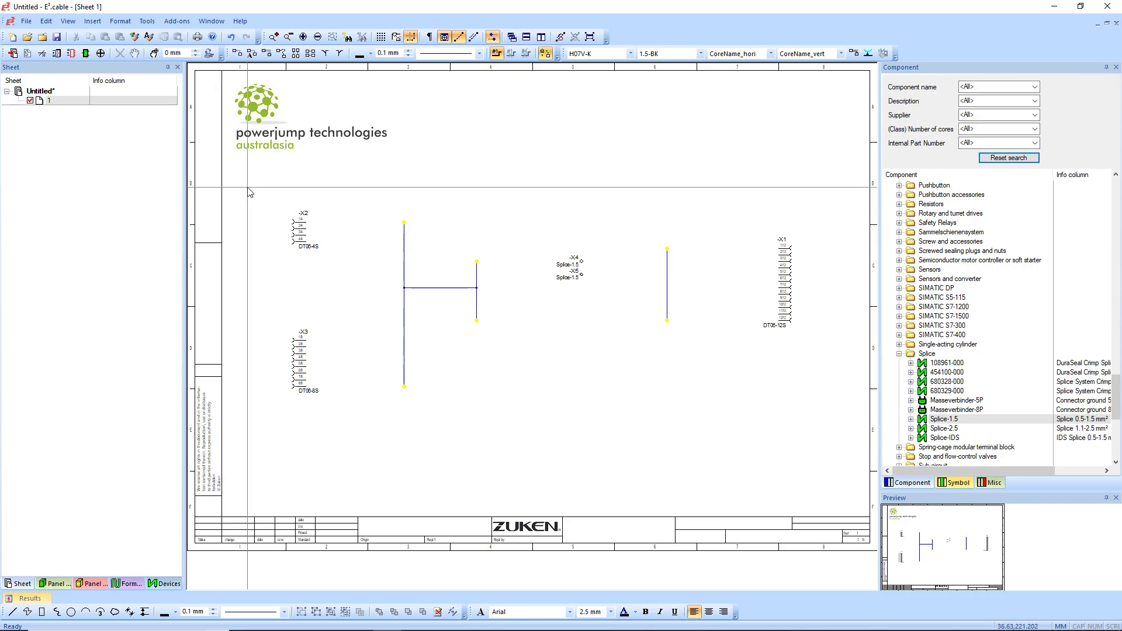
# Step: Connect splices X4 and X5 to the middle vertical line and extend the main horizontal line to the vertical line beside X1
pyautogui.click(245, 177)
pyautogui.click(846, 455)
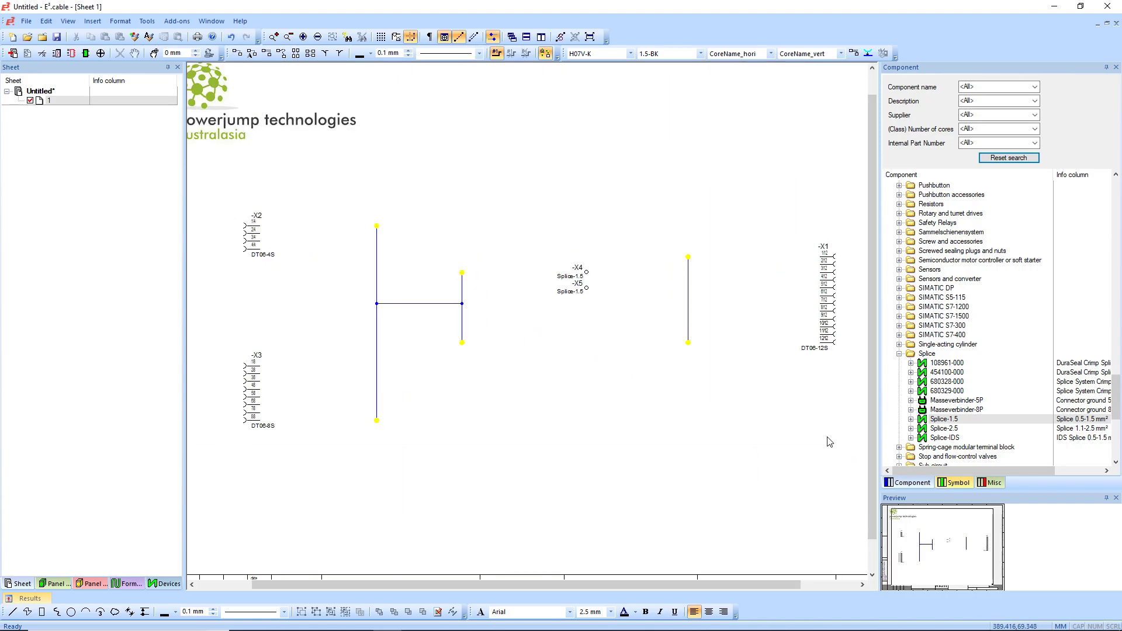
pyautogui.moveTo(879, 367); pyautogui.dragTo(896, 367)
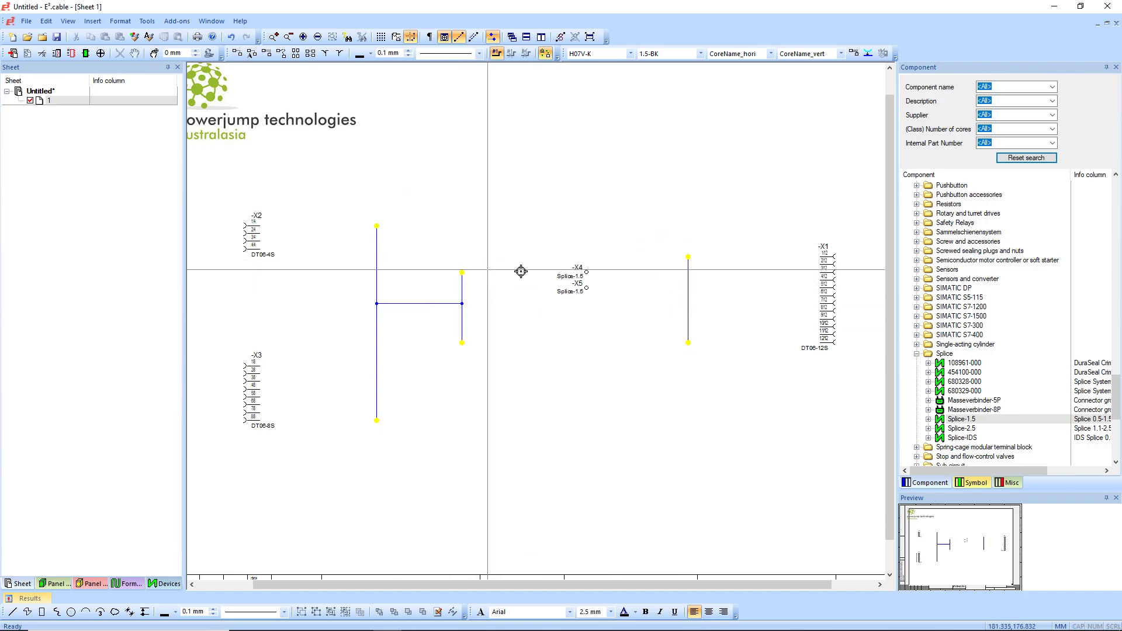
pyautogui.click(462, 296)
pyautogui.moveTo(540, 288); pyautogui.dragTo(561, 292)
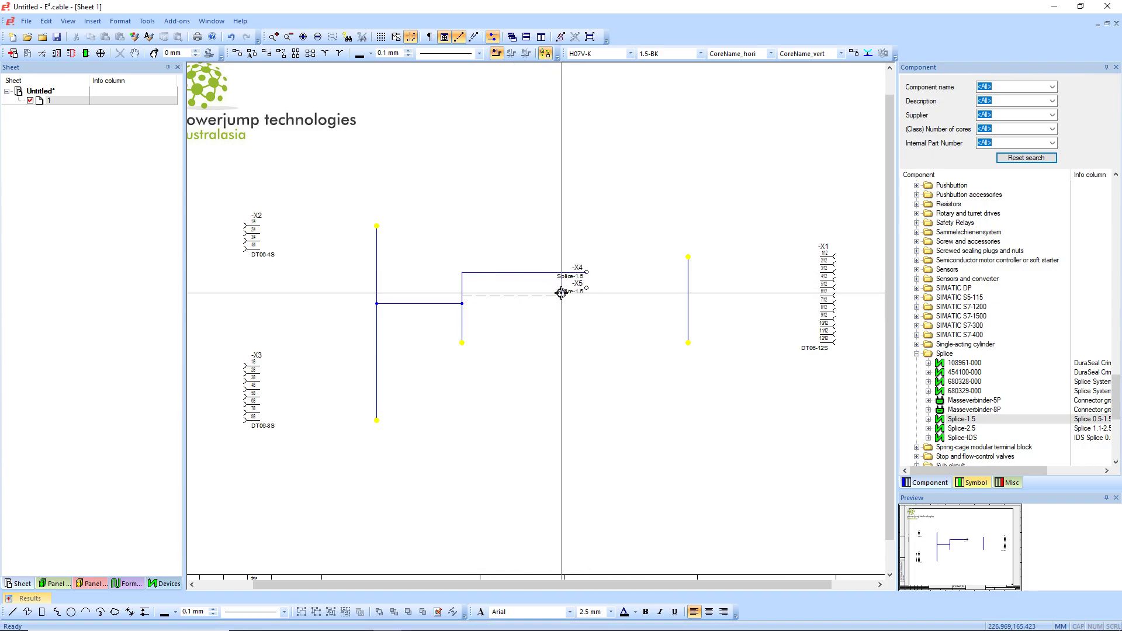
pyautogui.click(462, 289)
pyautogui.moveTo(546, 287); pyautogui.dragTo(579, 288)
pyautogui.click(584, 288)
pyautogui.moveTo(425, 194); pyautogui.dragTo(758, 400, button='middle')
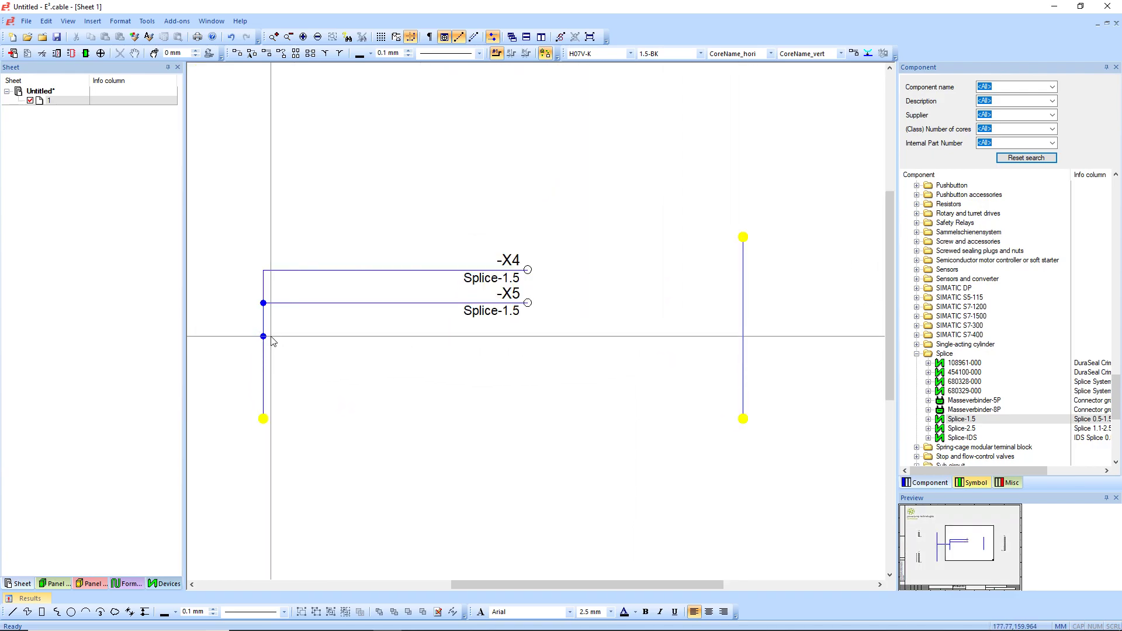
pyautogui.click(743, 336)
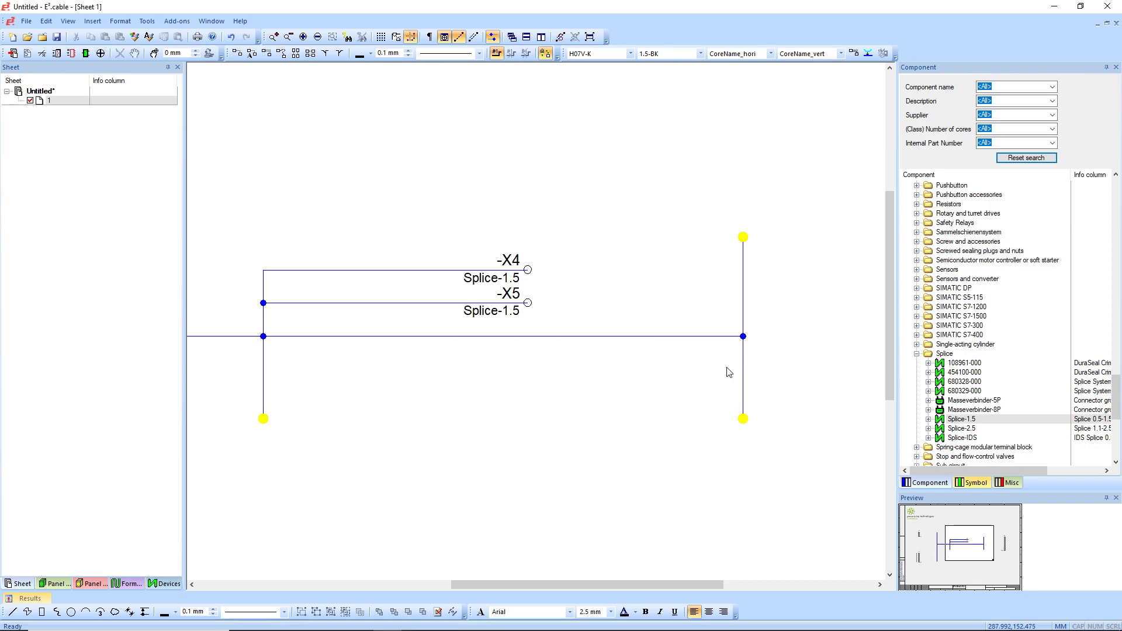
# Step: Review the Allow net loops option in the Connection category of the electric settings
pyautogui.hotkey('alt', 't')
pyautogui.press('s')
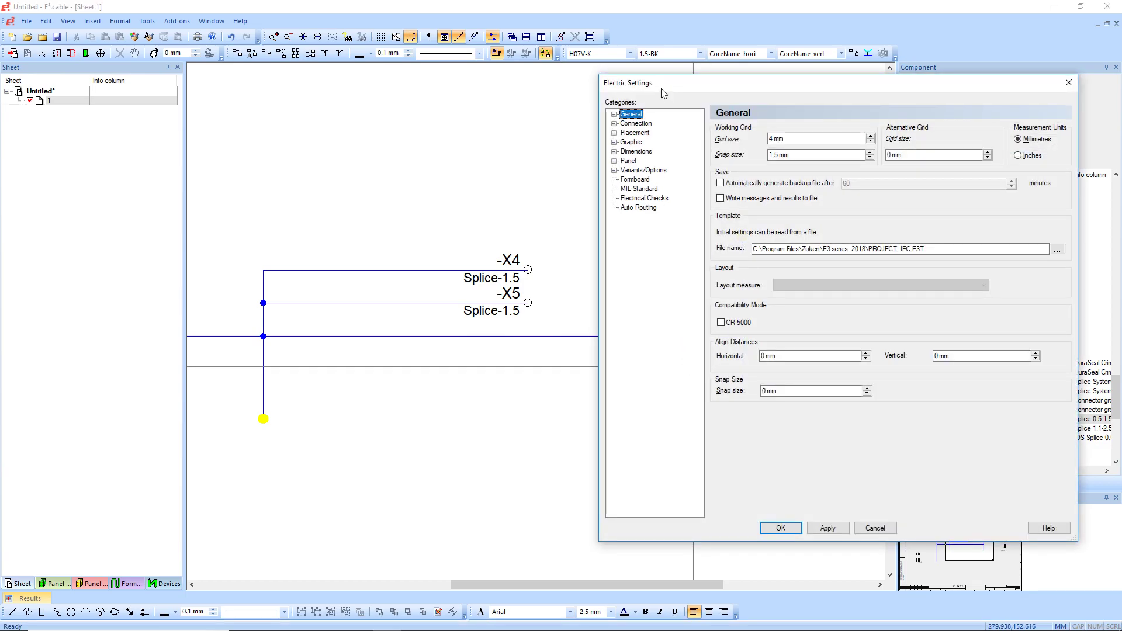
pyautogui.moveTo(662, 89); pyautogui.dragTo(576, 95)
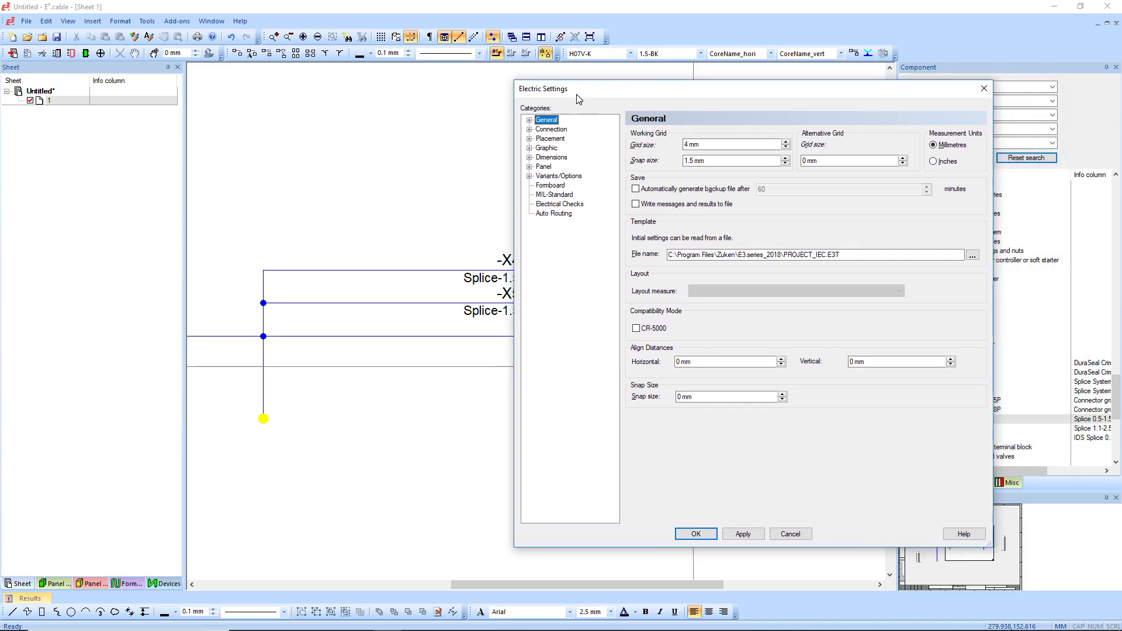
pyautogui.click(552, 131)
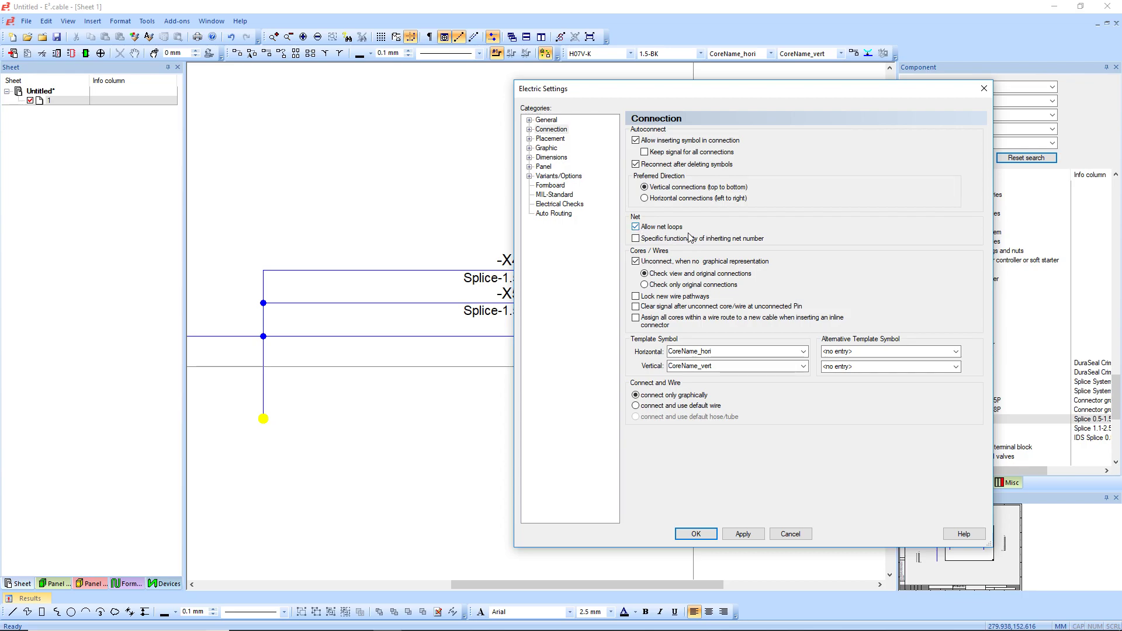
pyautogui.click(529, 129)
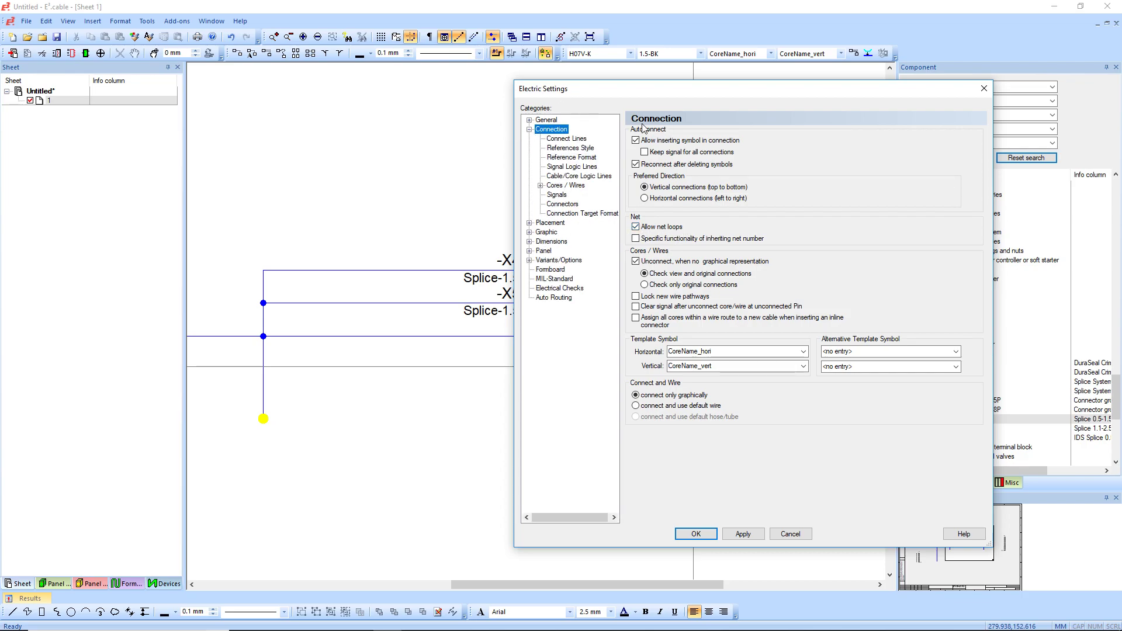
pyautogui.click(697, 534)
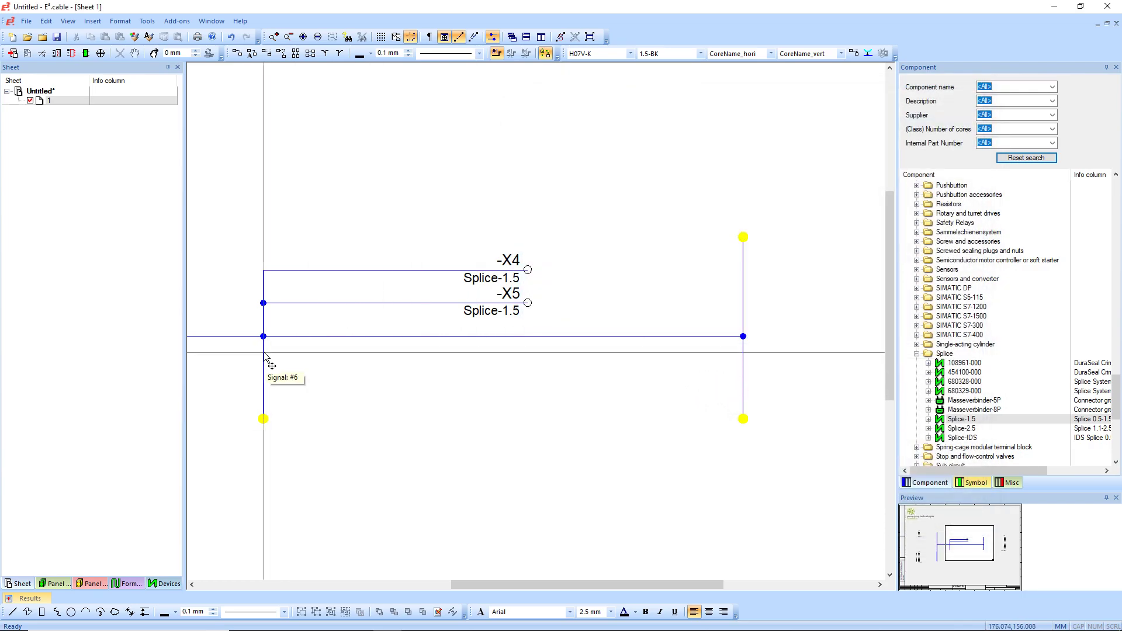
# Step: Draw six more evenly spaced horizontal connections below the main line, joining the vertical lines on either side of the splices
pyautogui.click(743, 352)
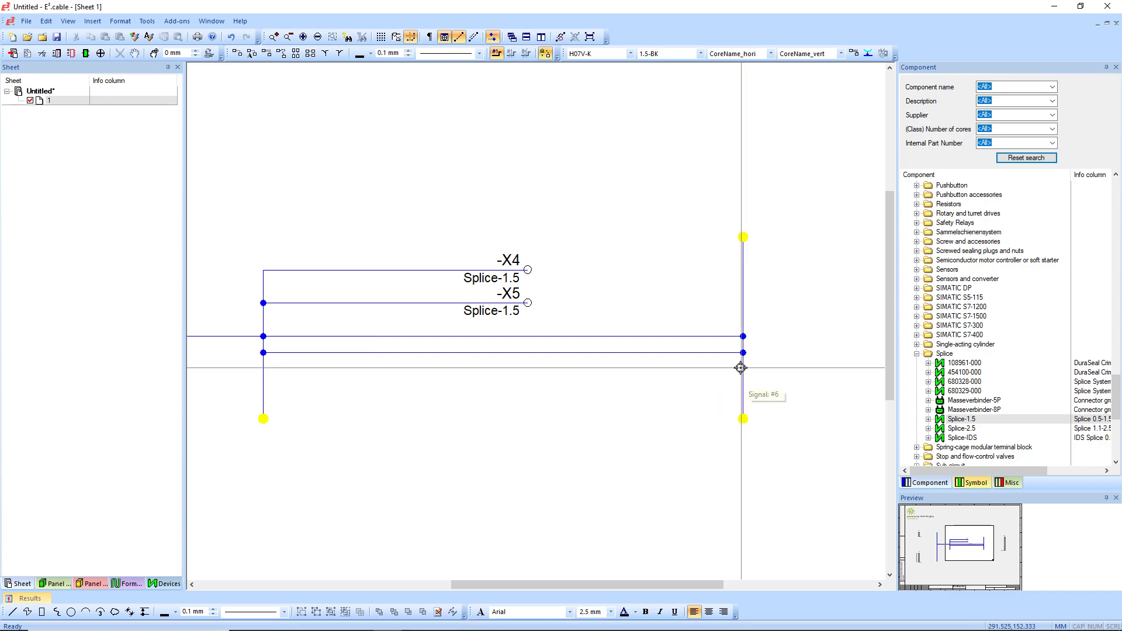
pyautogui.click(263, 370)
pyautogui.click(263, 386)
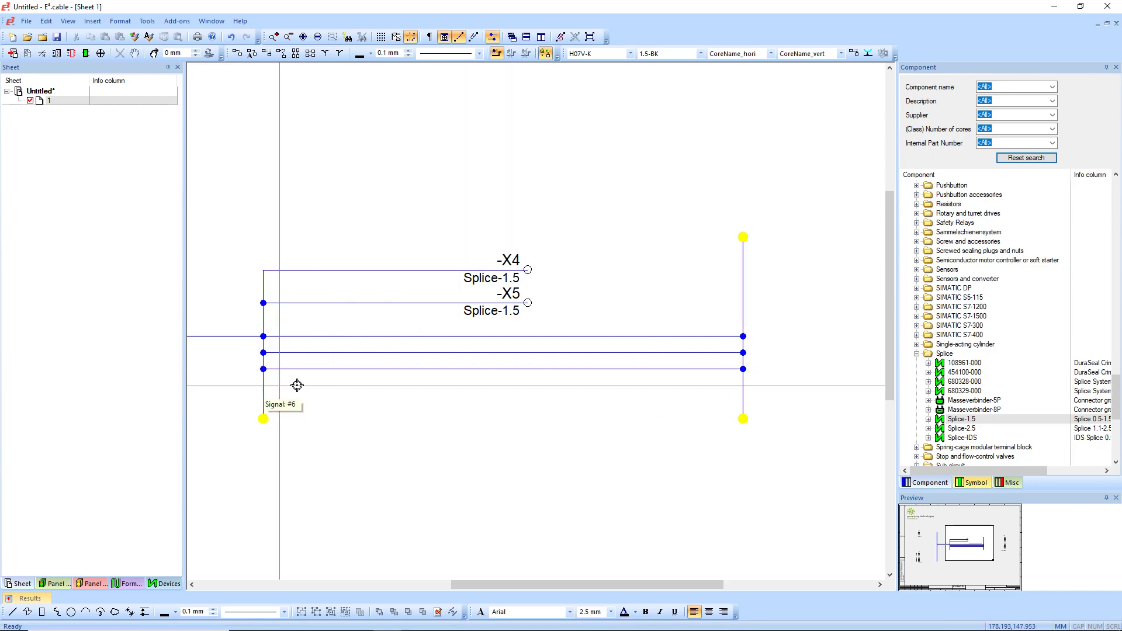
pyautogui.click(742, 385)
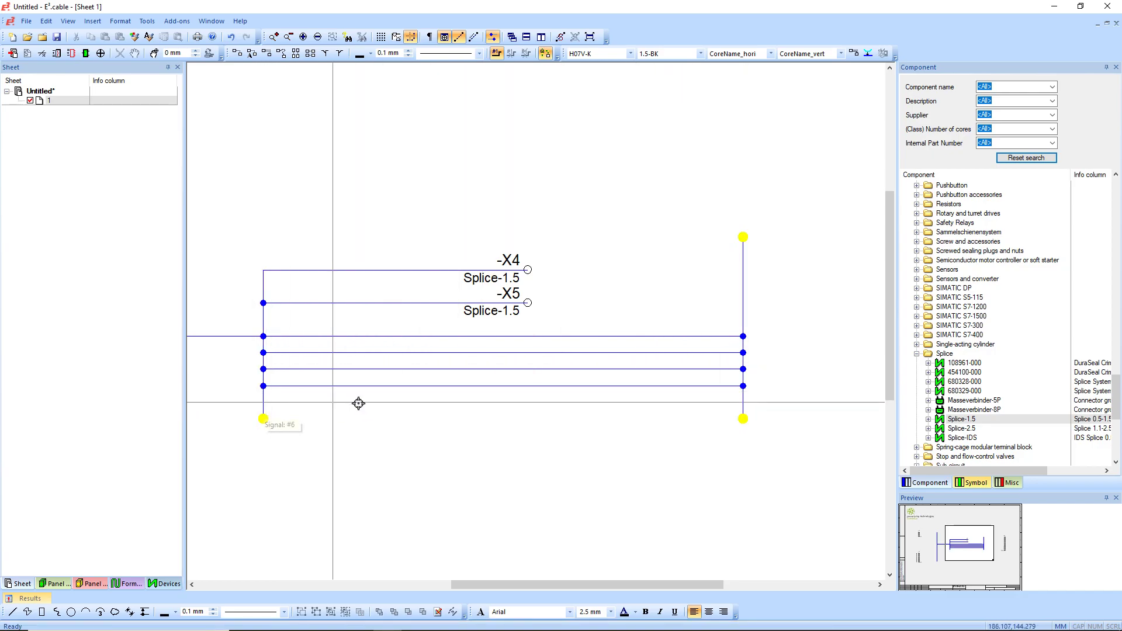
pyautogui.click(743, 403)
pyautogui.click(264, 418)
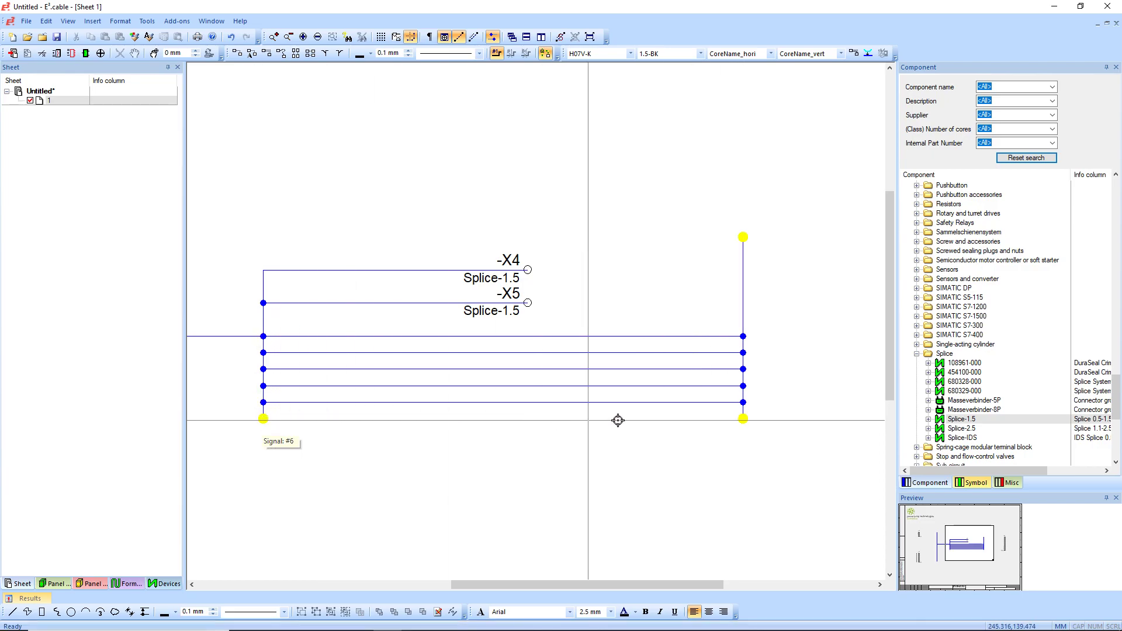
pyautogui.click(742, 418)
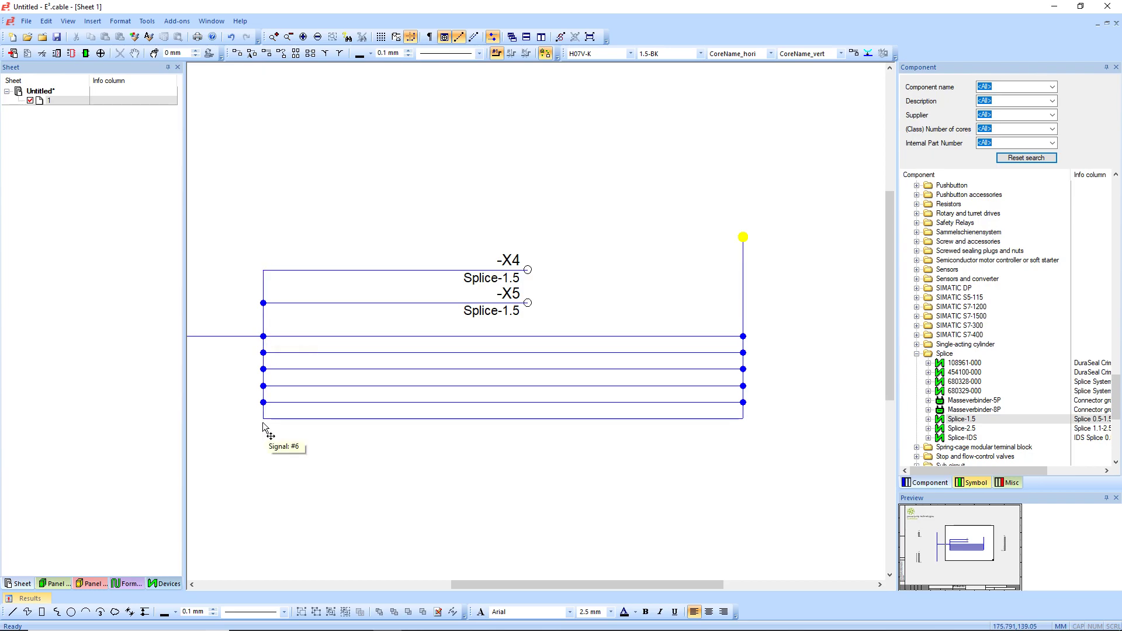
pyautogui.click(738, 436)
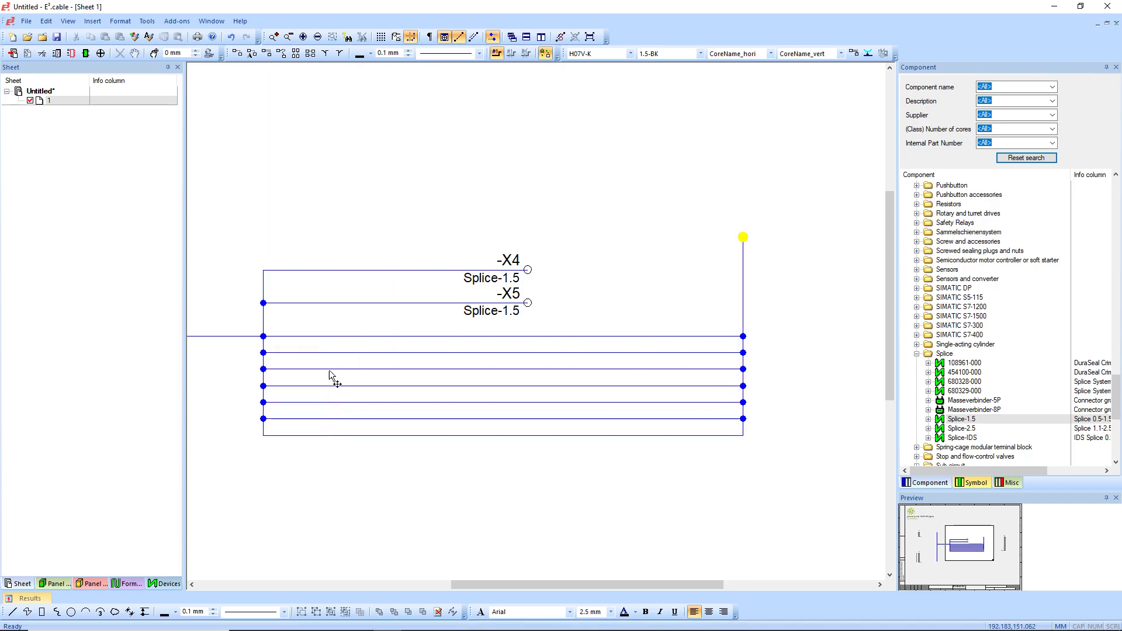
# Step: Connect splices X4 and X5 to the vertical line on the X1 side with two lines each, the upper one angled
pyautogui.click(538, 259)
pyautogui.click(741, 256)
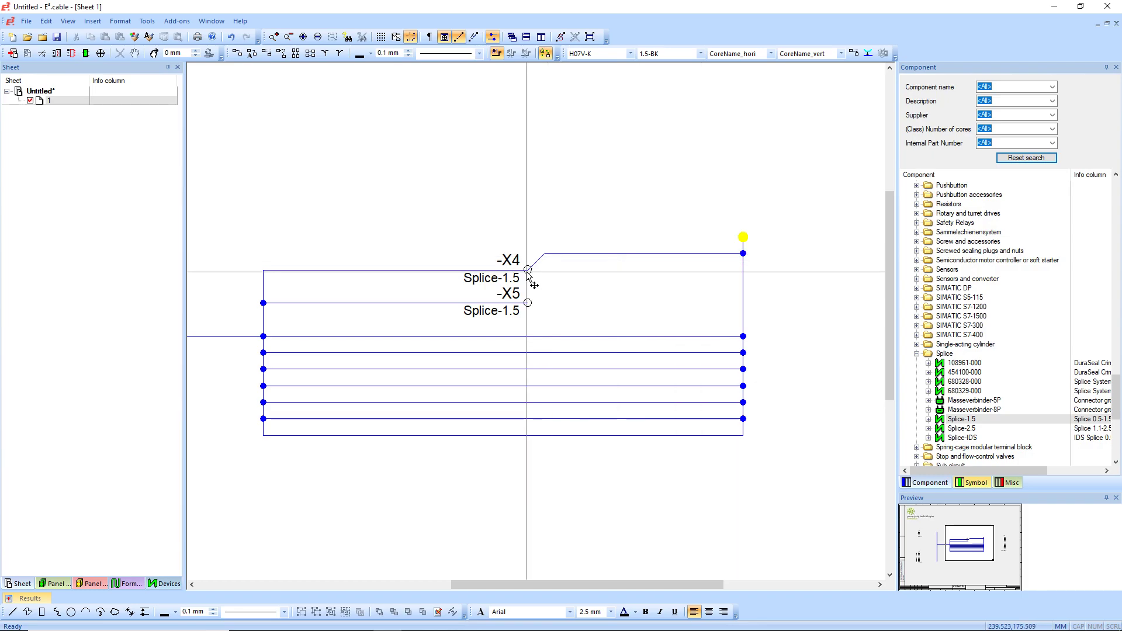
pyautogui.click(743, 270)
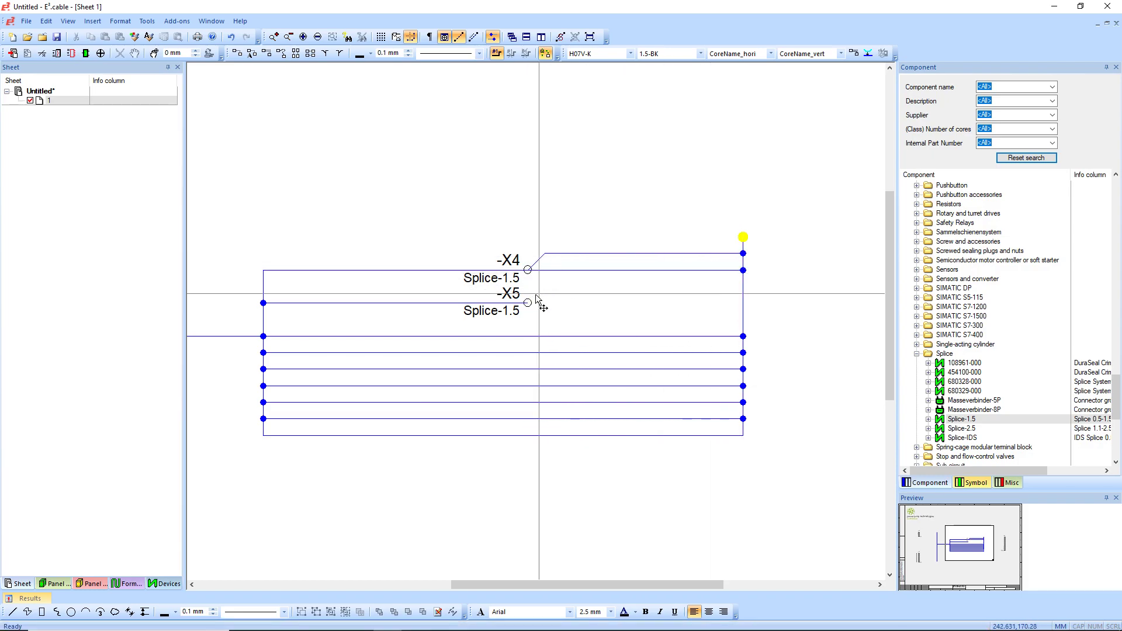
pyautogui.click(530, 304)
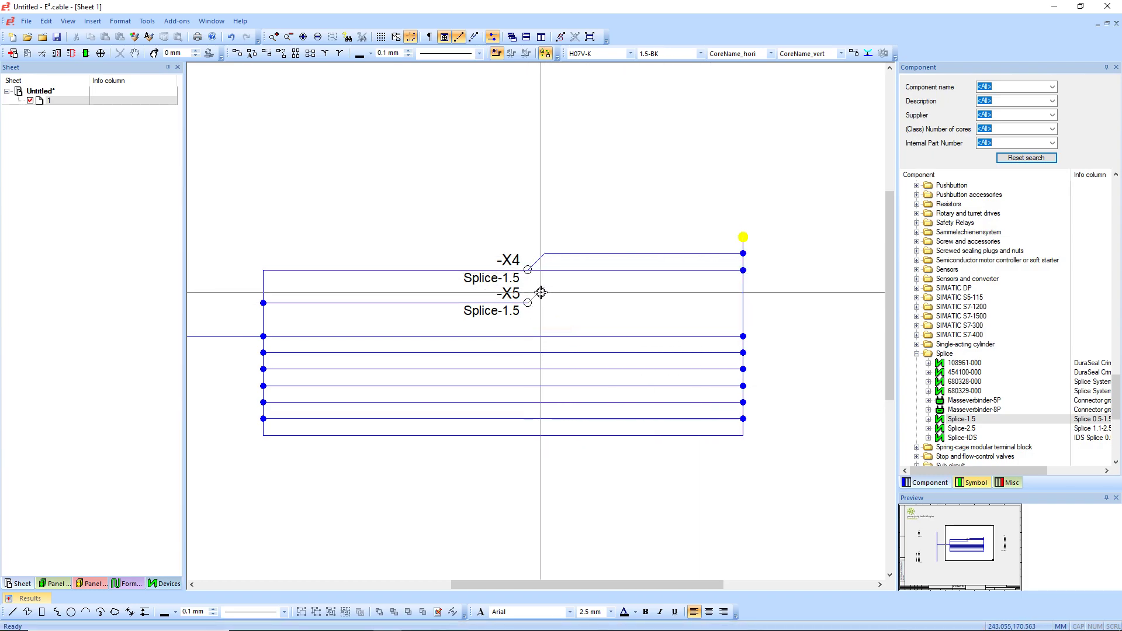
pyautogui.click(742, 287)
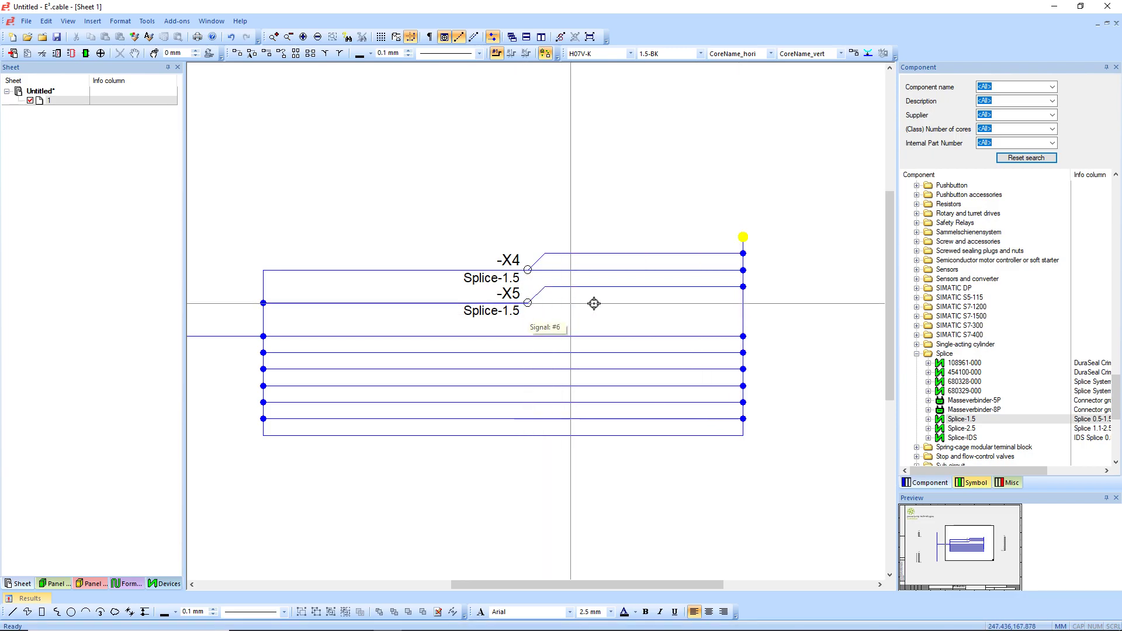
pyautogui.click(742, 303)
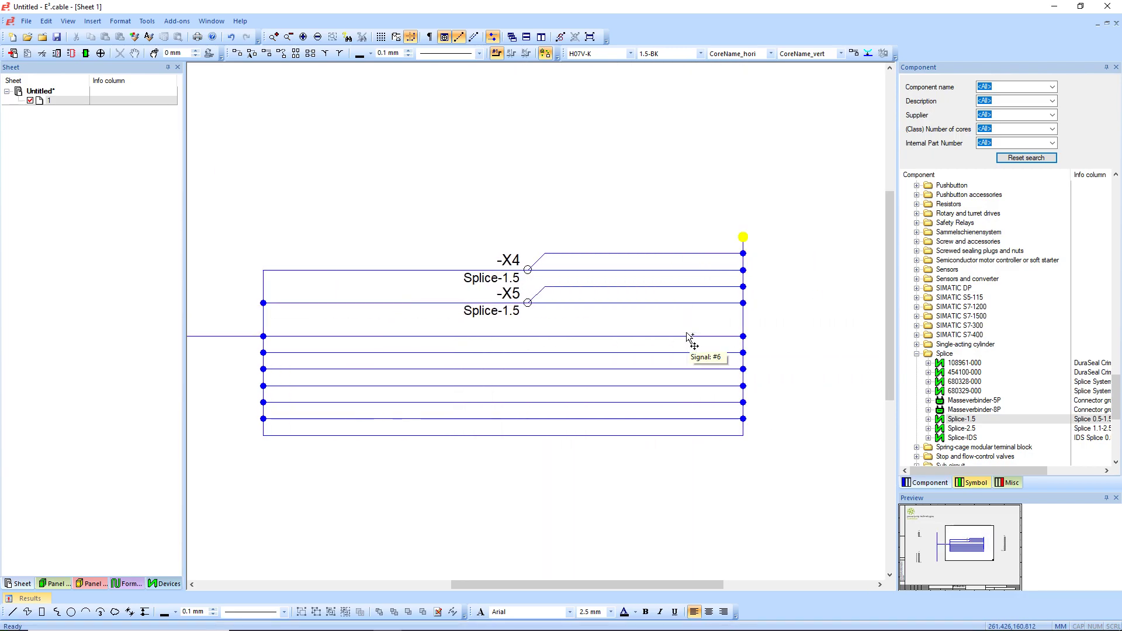
# Step: Draw a short horizontal branch toward X1 and a new vertical line through its end, spanning the height of connector X1
pyautogui.scroll(-3, 696, 315)
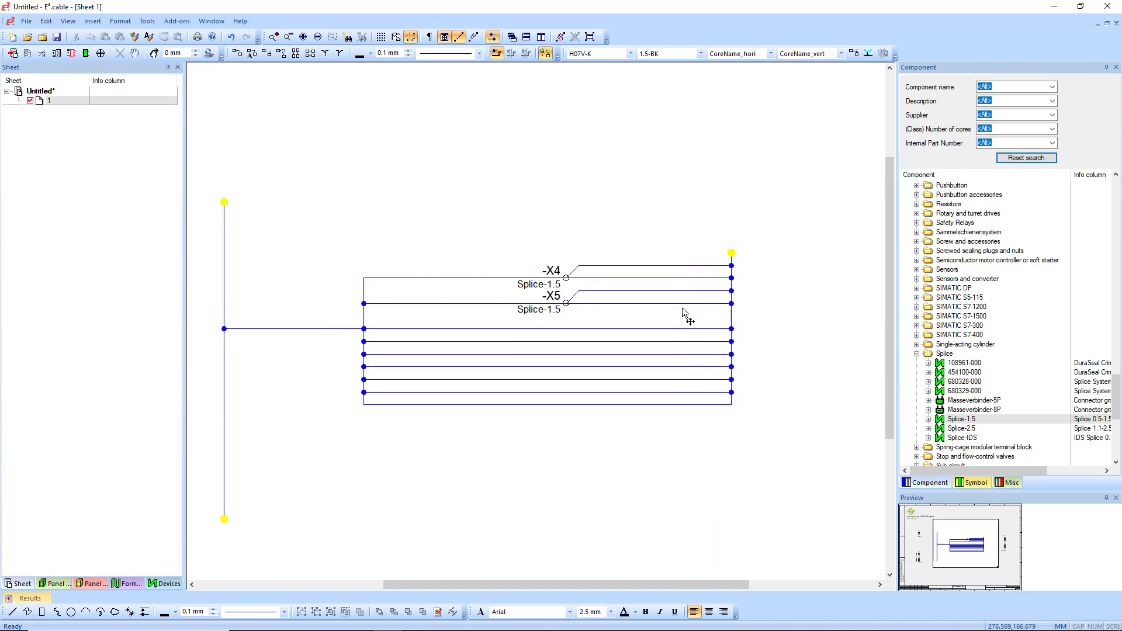
pyautogui.scroll(-2, 675, 319)
pyautogui.scroll(1, 665, 321)
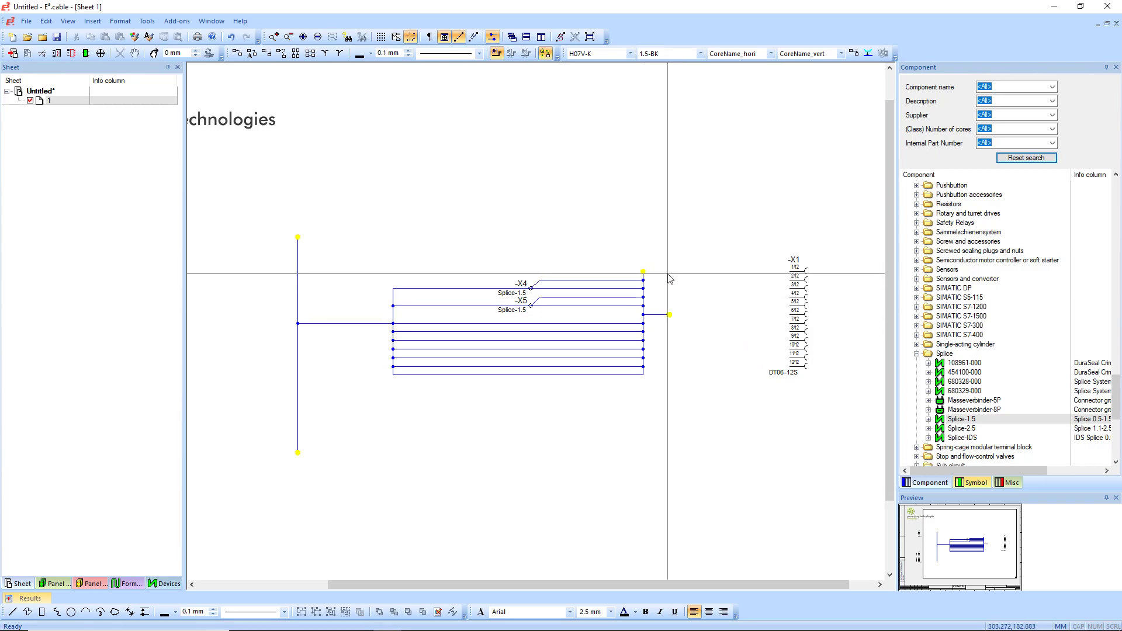
pyautogui.moveTo(667, 271); pyautogui.dragTo(671, 373)
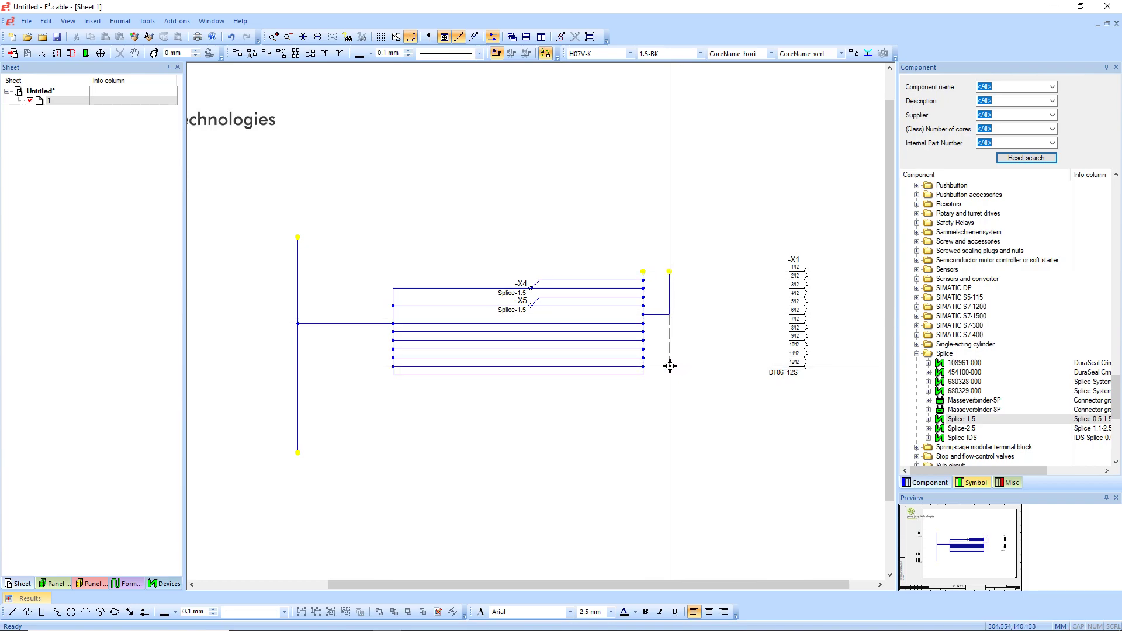
pyautogui.doubleClick(670, 366)
# Step: Connect all twelve pins of connector X1 to the new vertical line with the multiple connection command
pyautogui.scroll(3, 877, 316)
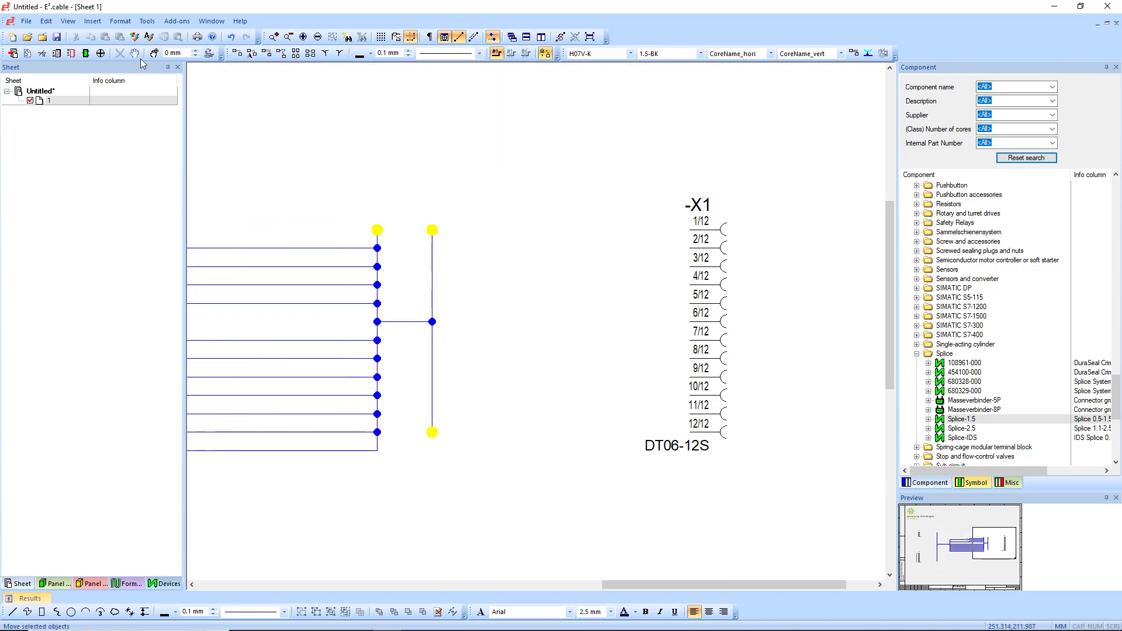
pyautogui.click(269, 55)
pyautogui.click(699, 228)
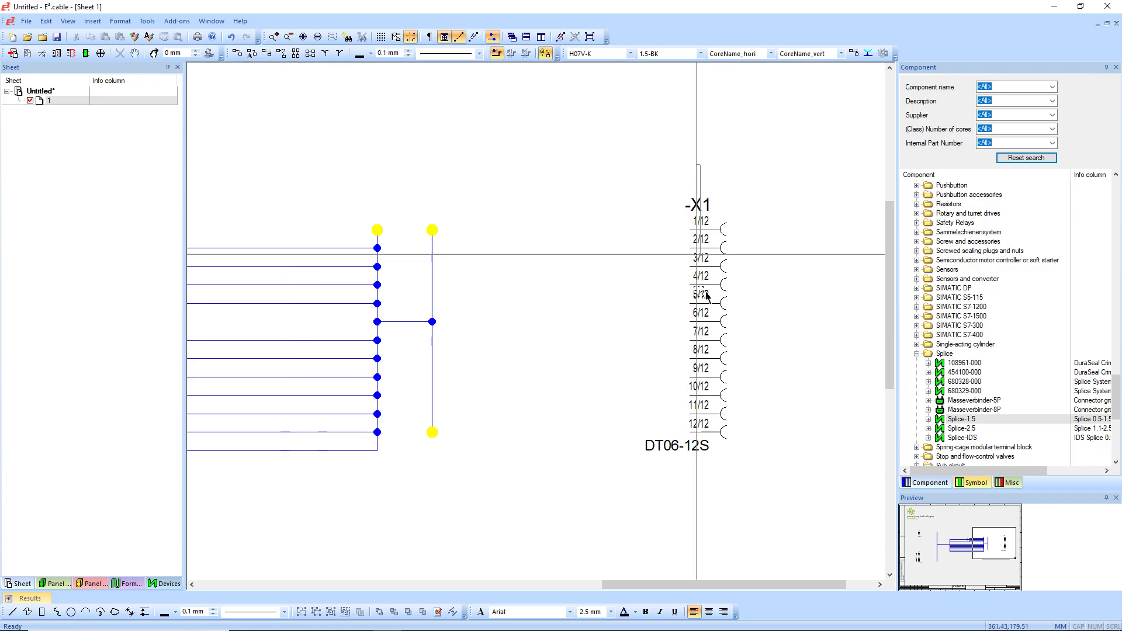
pyautogui.click(433, 323)
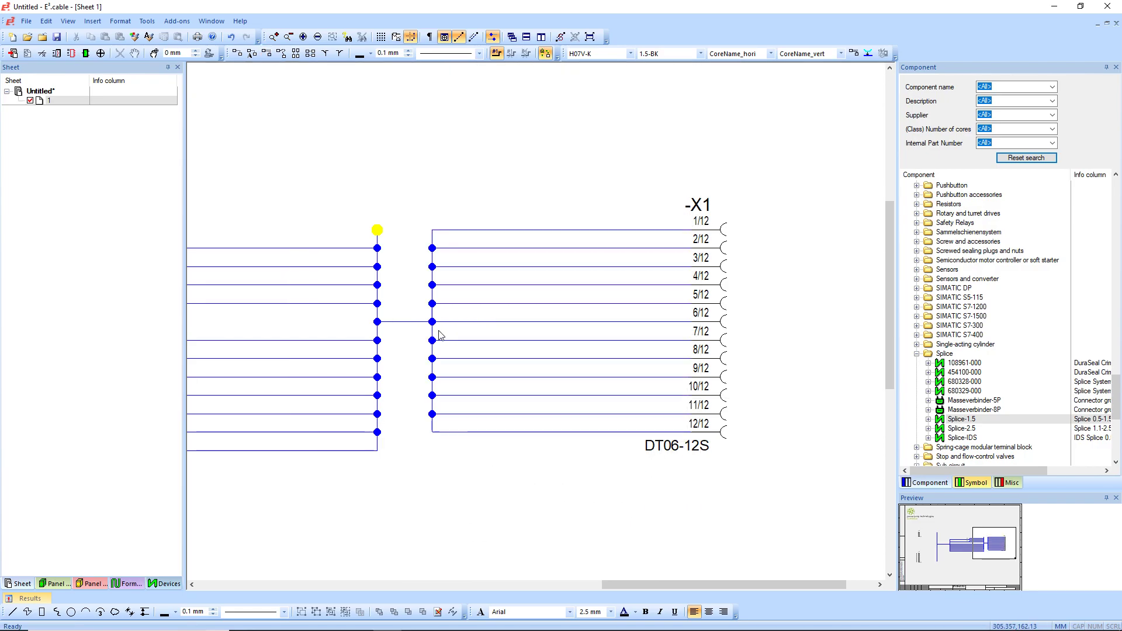
# Step: Connect all pins of connectors X2 and X3 to the vertical line in front of them in one multiple connection
pyautogui.hscroll(-5, 448, 238)
pyautogui.scroll(-3, 446, 233)
pyautogui.scroll(5, 323, 178)
pyautogui.scroll(-5, 310, 180)
pyautogui.moveTo(278, 186); pyautogui.dragTo(540, 476, button='middle')
pyautogui.click(266, 54)
pyautogui.moveTo(348, 90); pyautogui.dragTo(444, 501)
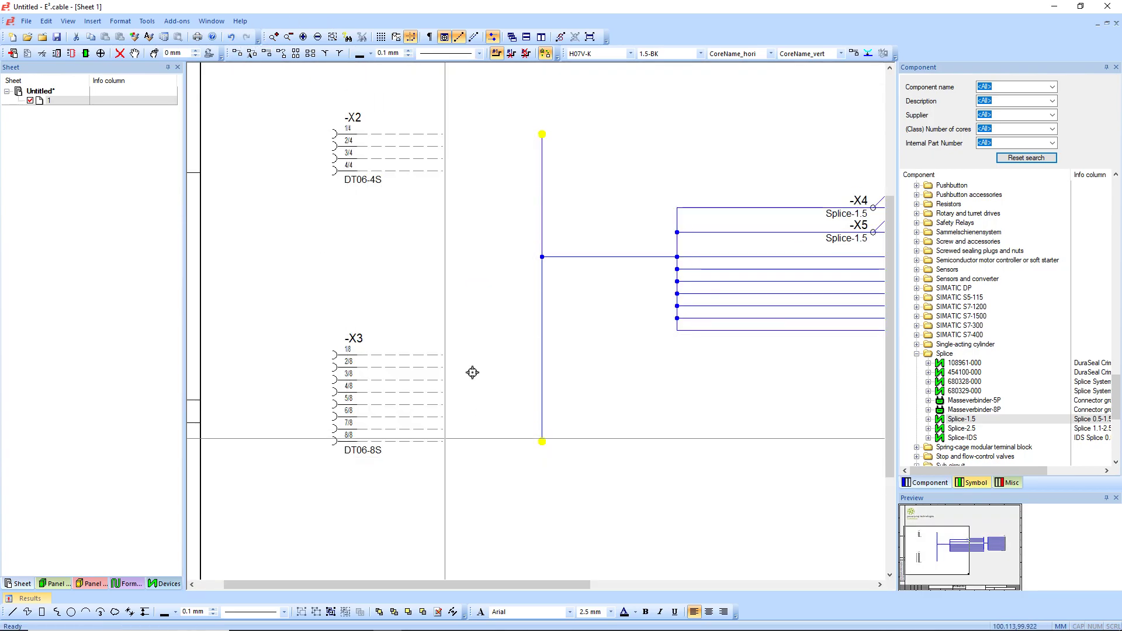
pyautogui.click(535, 270)
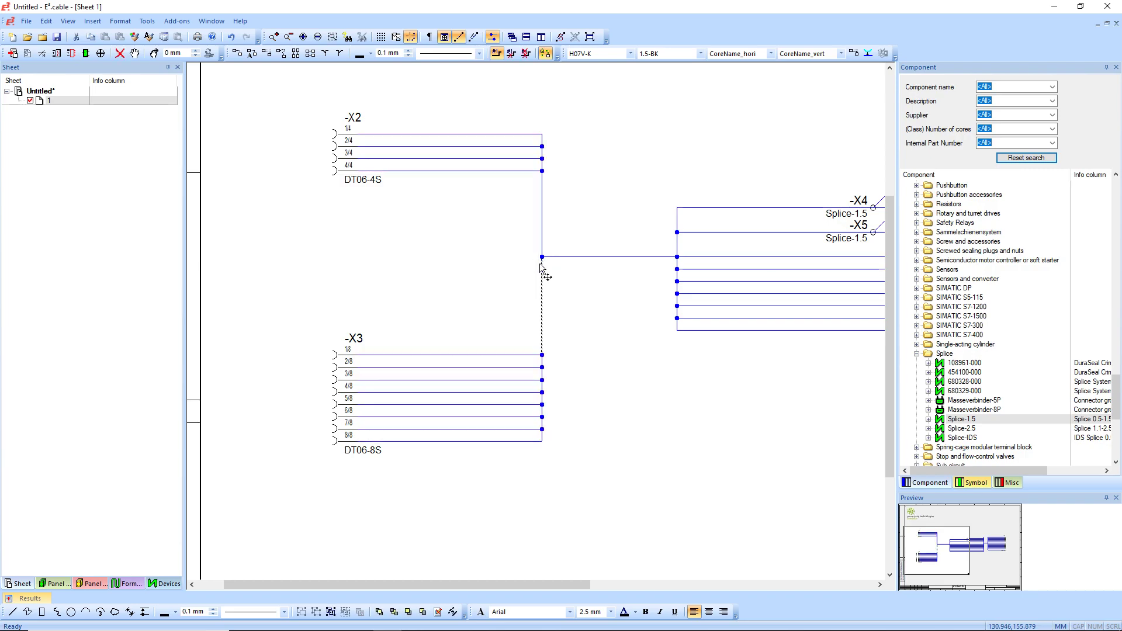
pyautogui.click(421, 288)
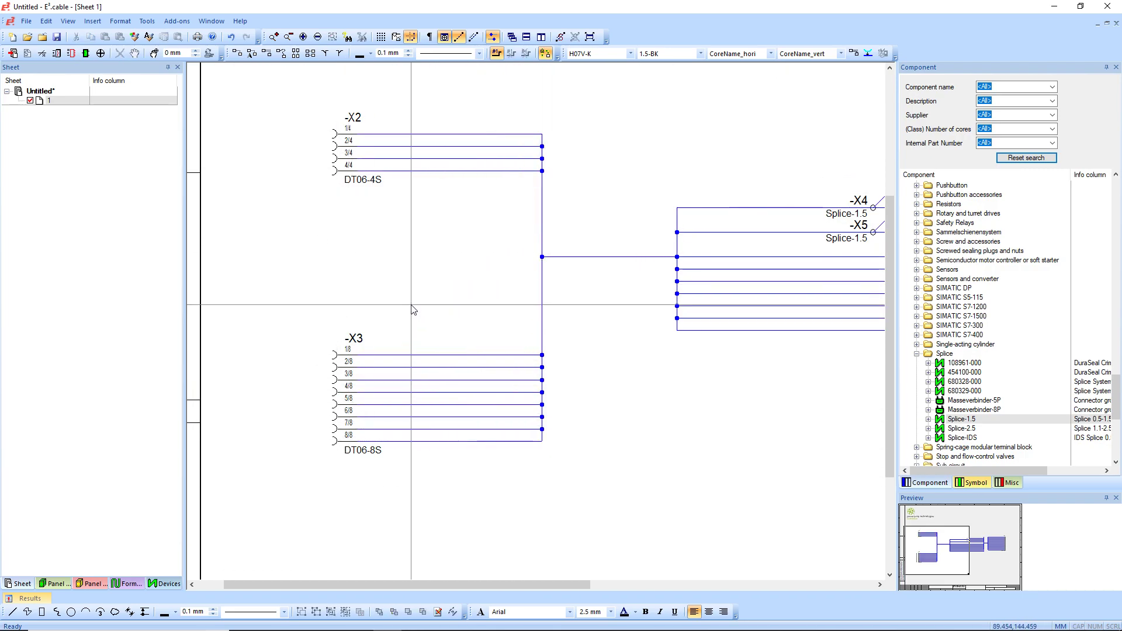
# Step: Move the middle wiring block with splices X4 and X5 closer to X2 and X3, keeping its lines level with both trunks
pyautogui.hscroll(1, 404, 284)
pyautogui.hscroll(2, 405, 288)
pyautogui.scroll(-3, 406, 285)
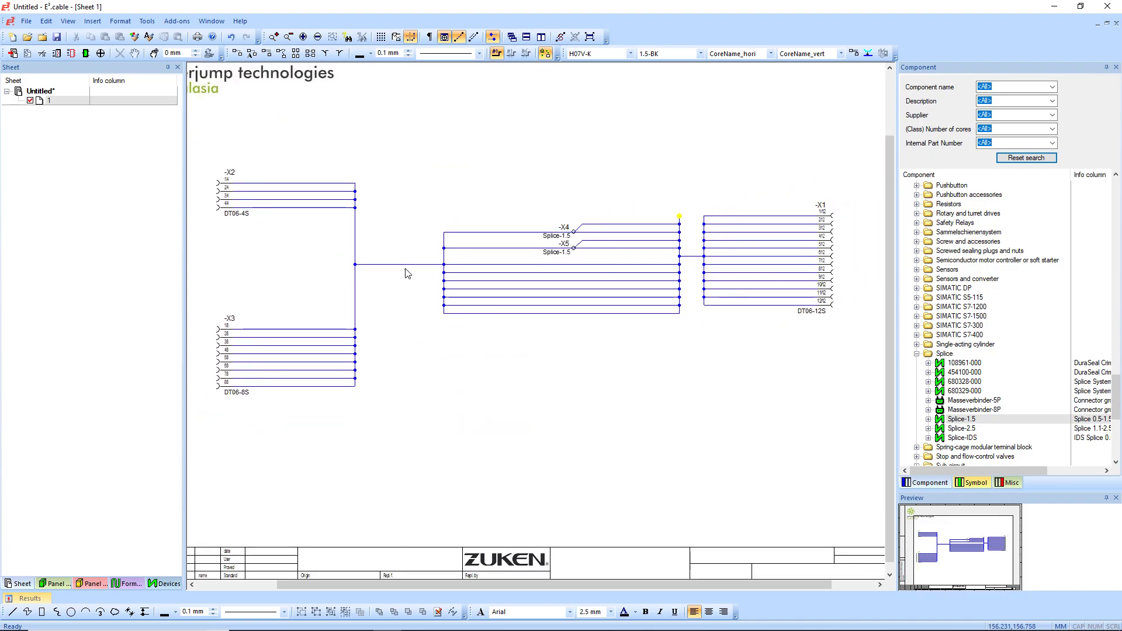
pyautogui.moveTo(426, 156); pyautogui.dragTo(720, 422)
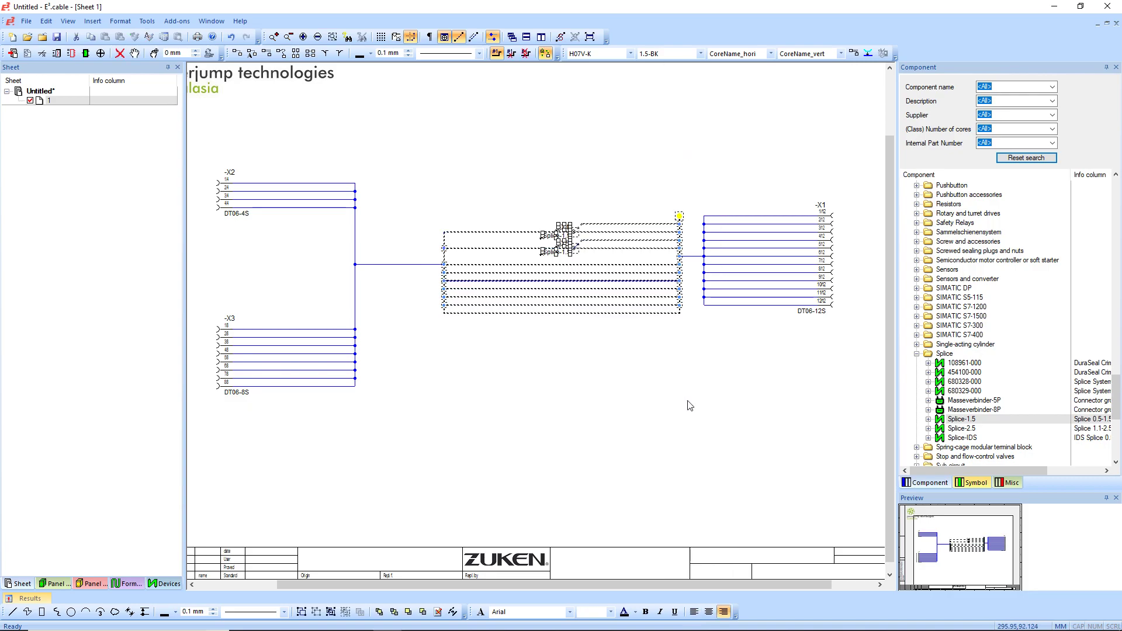
pyautogui.moveTo(615, 250); pyautogui.dragTo(581, 245)
pyautogui.moveTo(389, 178); pyautogui.dragTo(655, 352)
pyautogui.moveTo(593, 217); pyautogui.dragTo(592, 234)
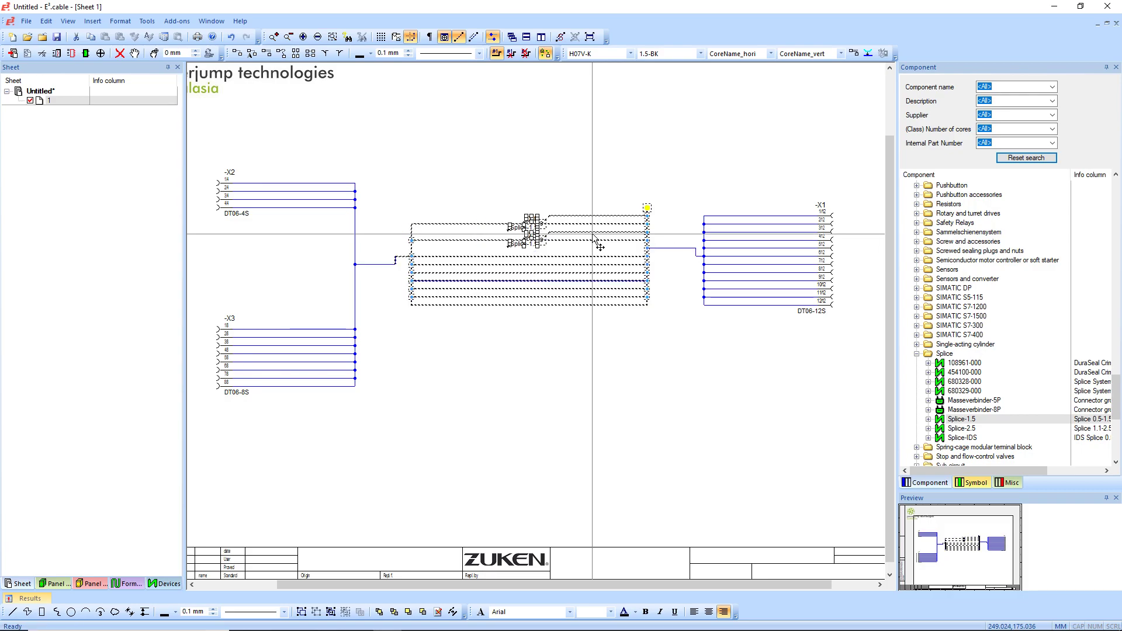
pyautogui.moveTo(398, 164); pyautogui.dragTo(658, 339)
pyautogui.moveTo(607, 217); pyautogui.dragTo(608, 224)
pyautogui.click(667, 198)
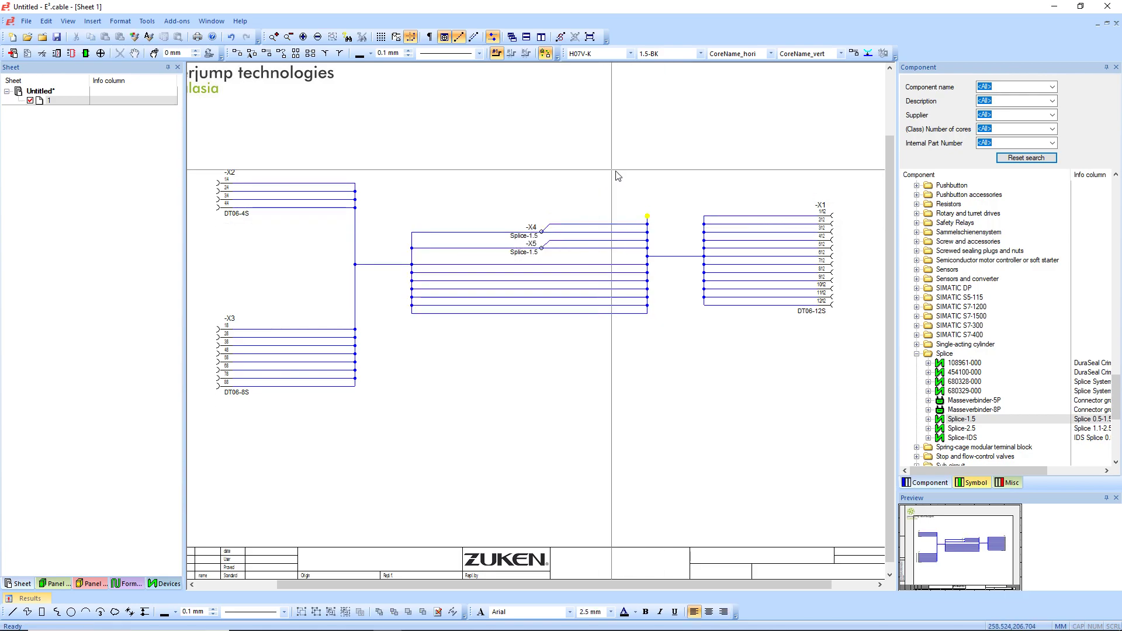
# Step: Delete the stray node above the vertical line on the X1 side of the middle wiring block
pyautogui.moveTo(694, 275); pyautogui.dragTo(694, 275, button='middle')
pyautogui.click(464, 269)
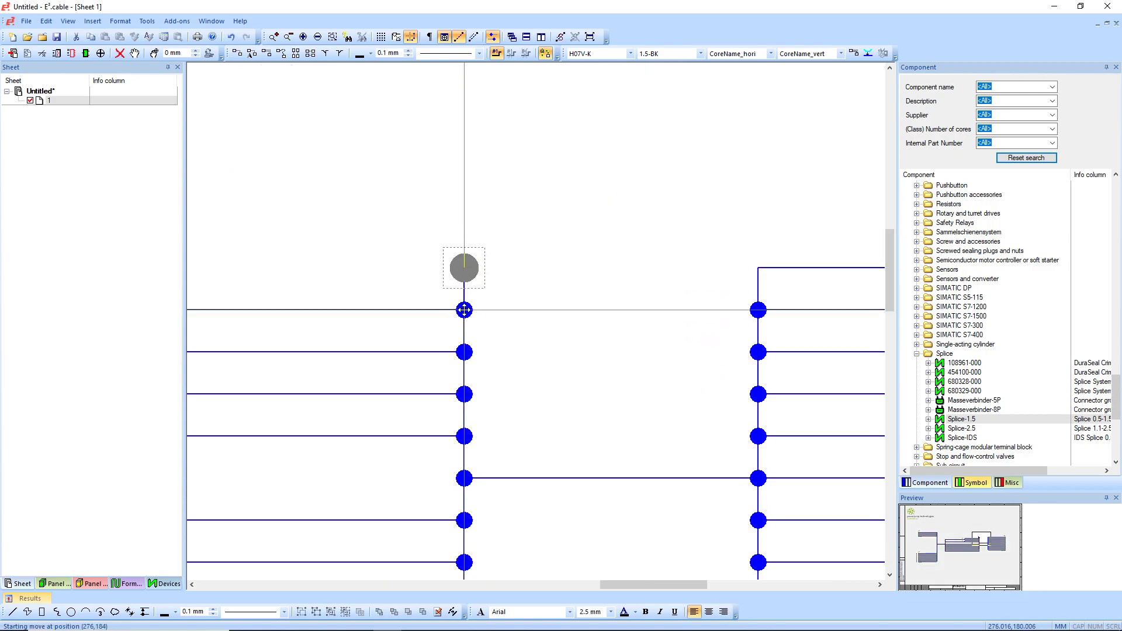
pyautogui.press('Delete')
pyautogui.middleClick(528, 270)
pyautogui.moveTo(229, 170); pyautogui.dragTo(850, 462, button='middle')
pyautogui.moveTo(263, 186); pyautogui.dragTo(860, 532, button='middle')
pyautogui.scroll(-1, 524, 366)
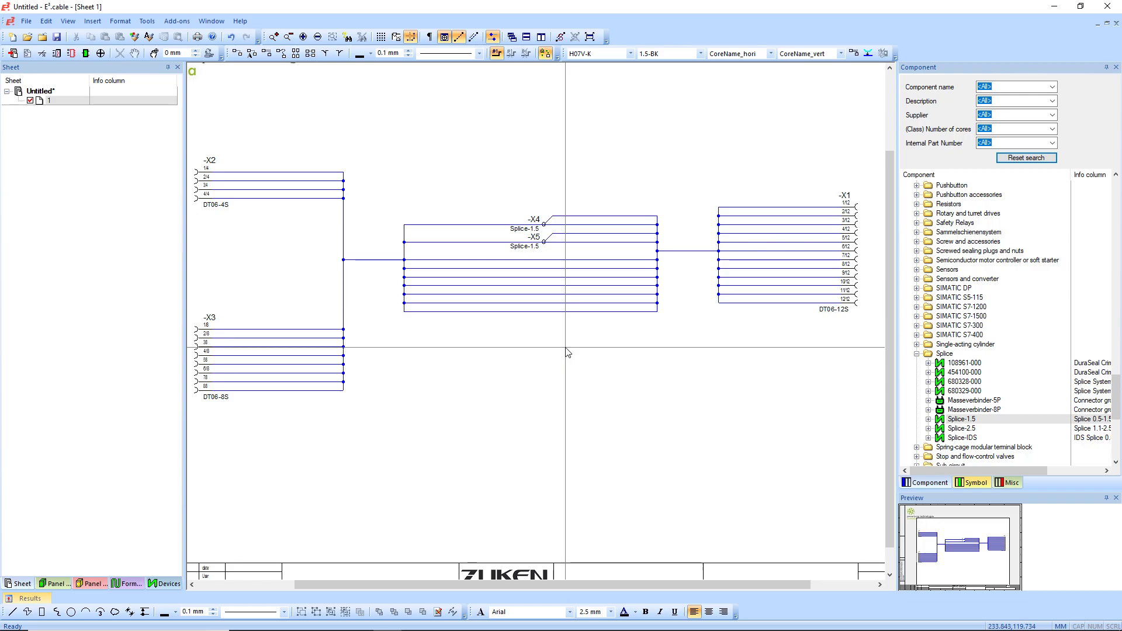
pyautogui.keyDown('shift'); pyautogui.hscroll(-1, 533, 355); pyautogui.keyUp('shift')
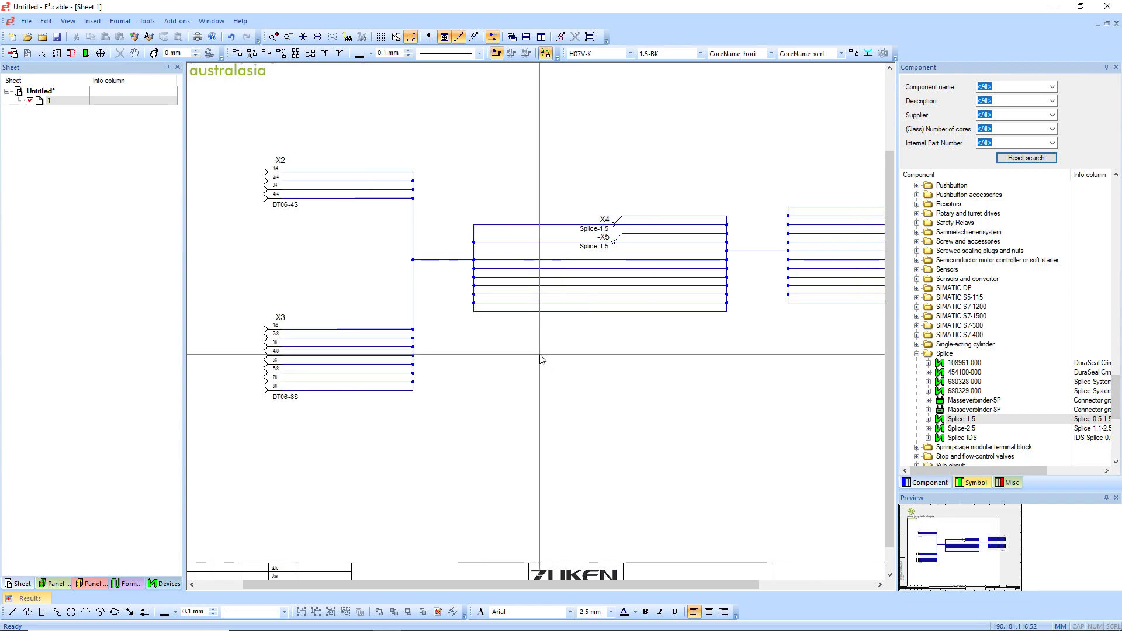
pyautogui.keyDown('ctrl'); pyautogui.scroll(-2, 539, 354); pyautogui.keyUp('ctrl')
pyautogui.keyDown('shift'); pyautogui.hscroll(1, 540, 354); pyautogui.keyUp('shift')
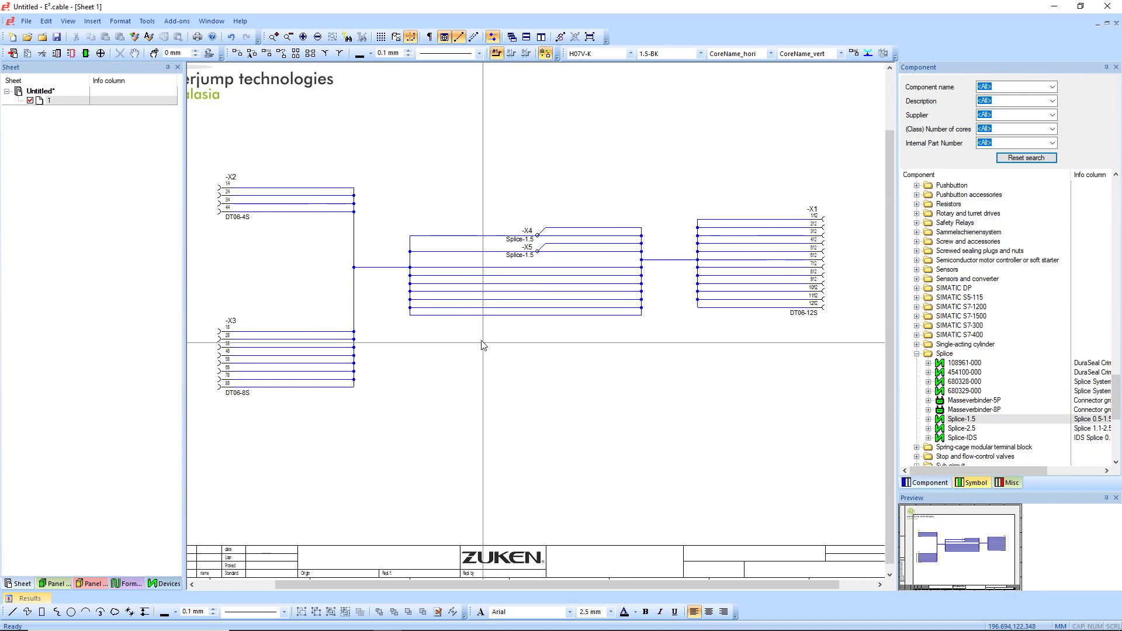
# Step: Insert a custom cable named -Cable1 with 12 cores
pyautogui.click(92, 21)
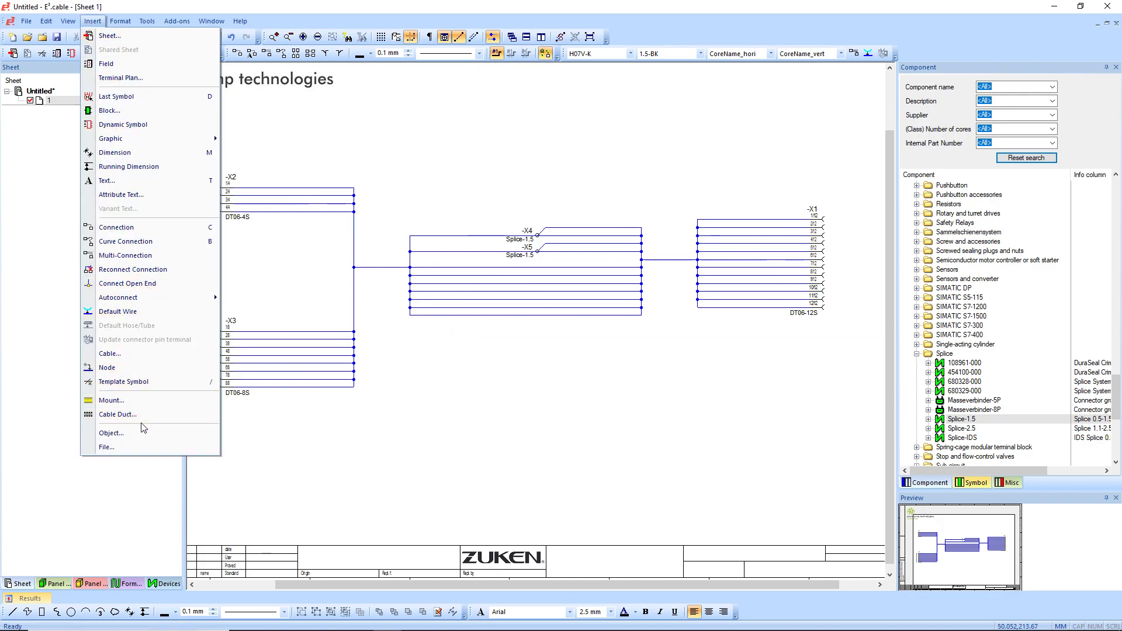
pyautogui.click(146, 353)
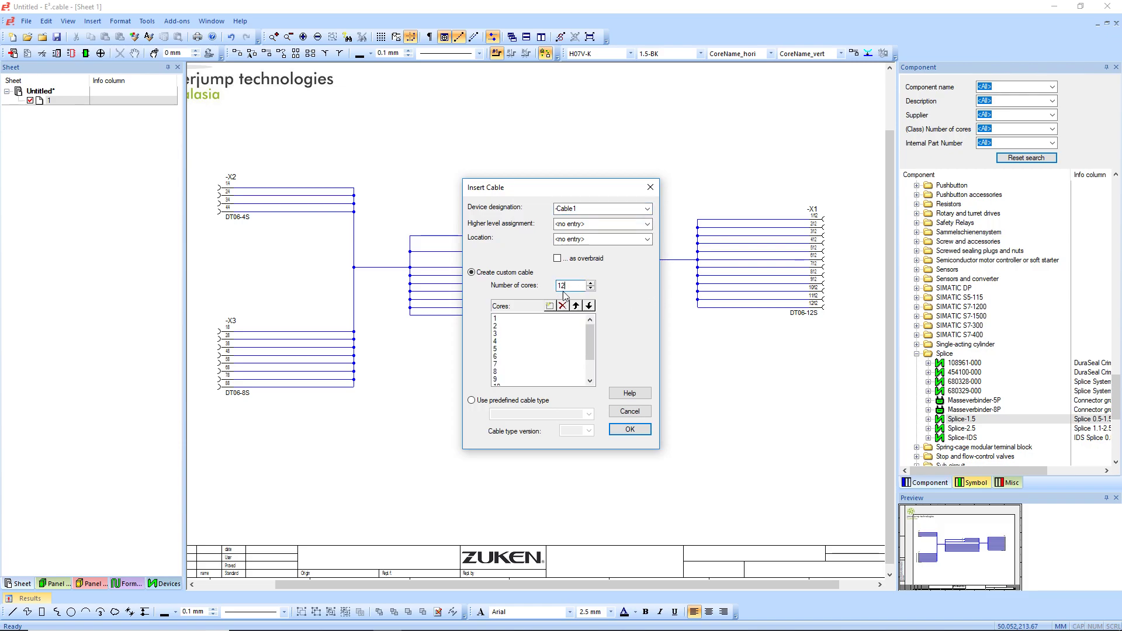
pyautogui.click(630, 430)
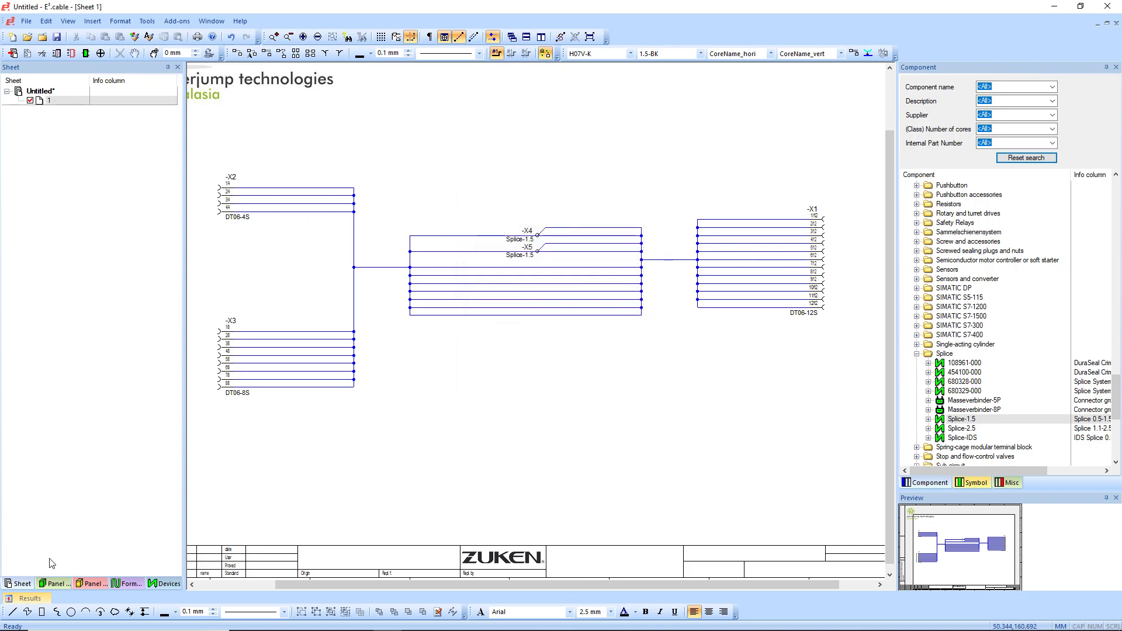
# Step: List the cores of -Cable1 among the project devices and open the properties of all twelve cores together
pyautogui.click(164, 584)
pyautogui.doubleClick(48, 101)
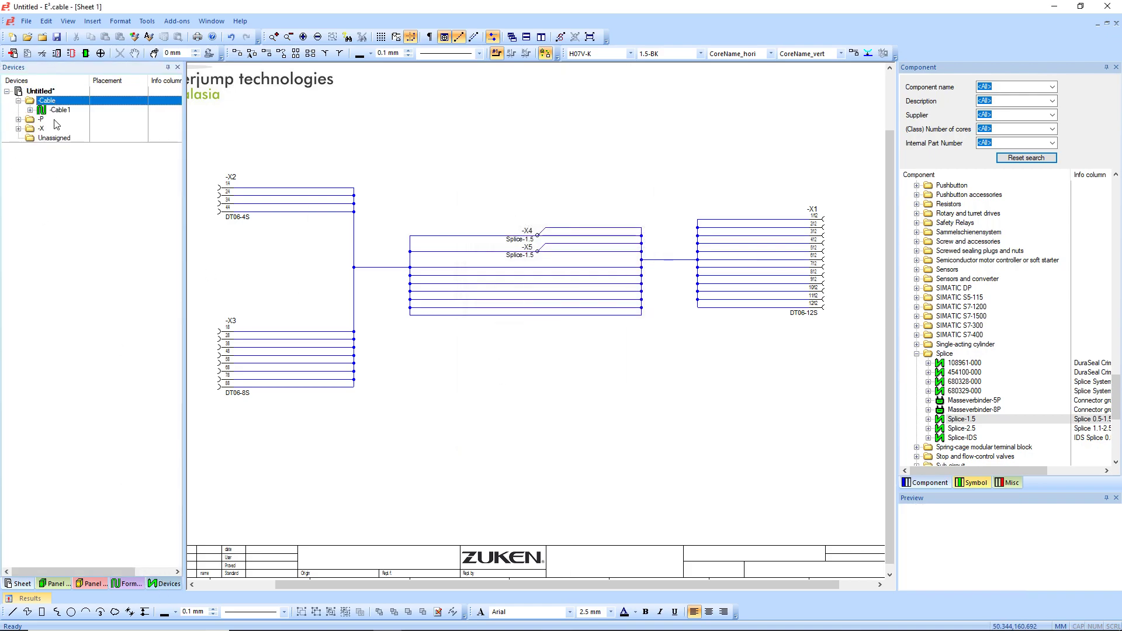
pyautogui.click(53, 111)
pyautogui.click(30, 110)
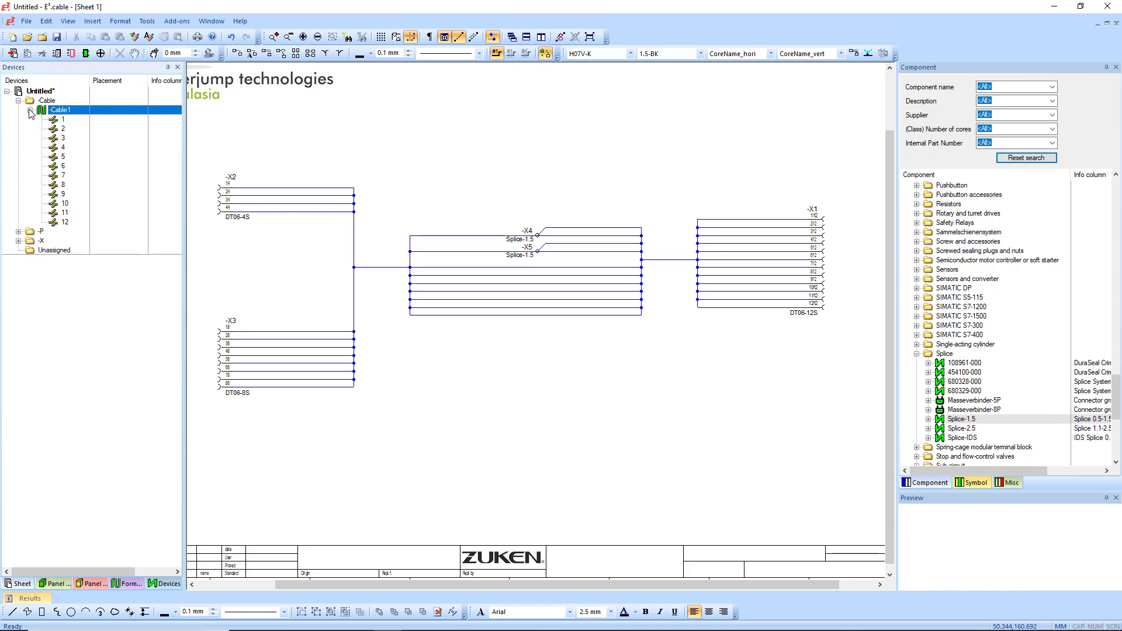
pyautogui.click(62, 120)
pyautogui.keyDown('shift'); pyautogui.click(67, 223); pyautogui.keyUp('shift')
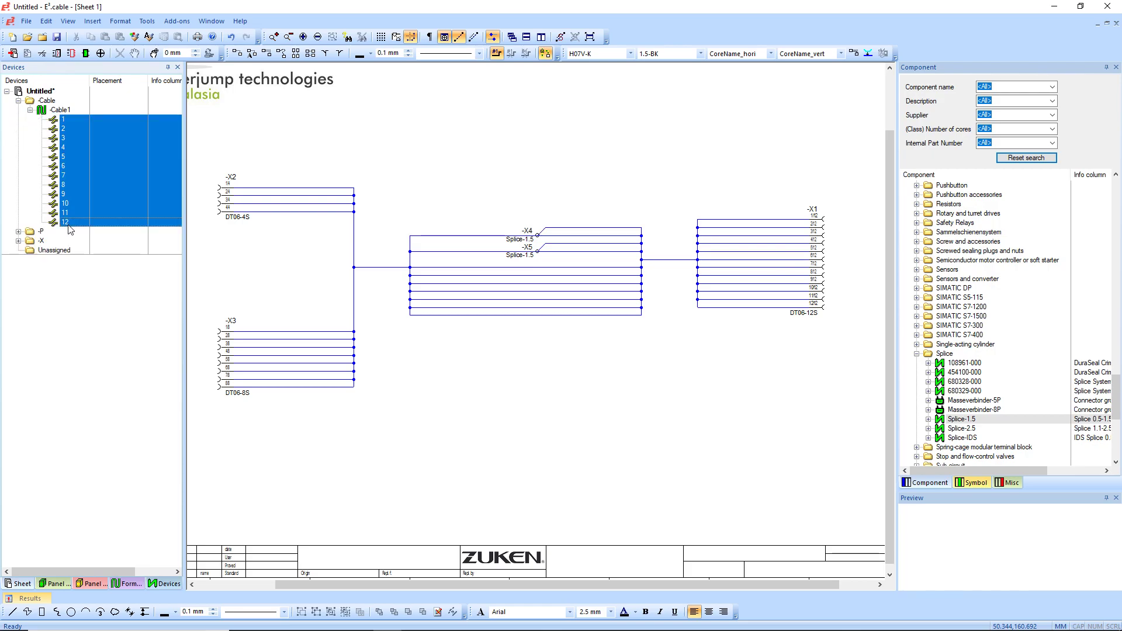
pyautogui.rightClick(69, 224)
pyautogui.click(153, 374)
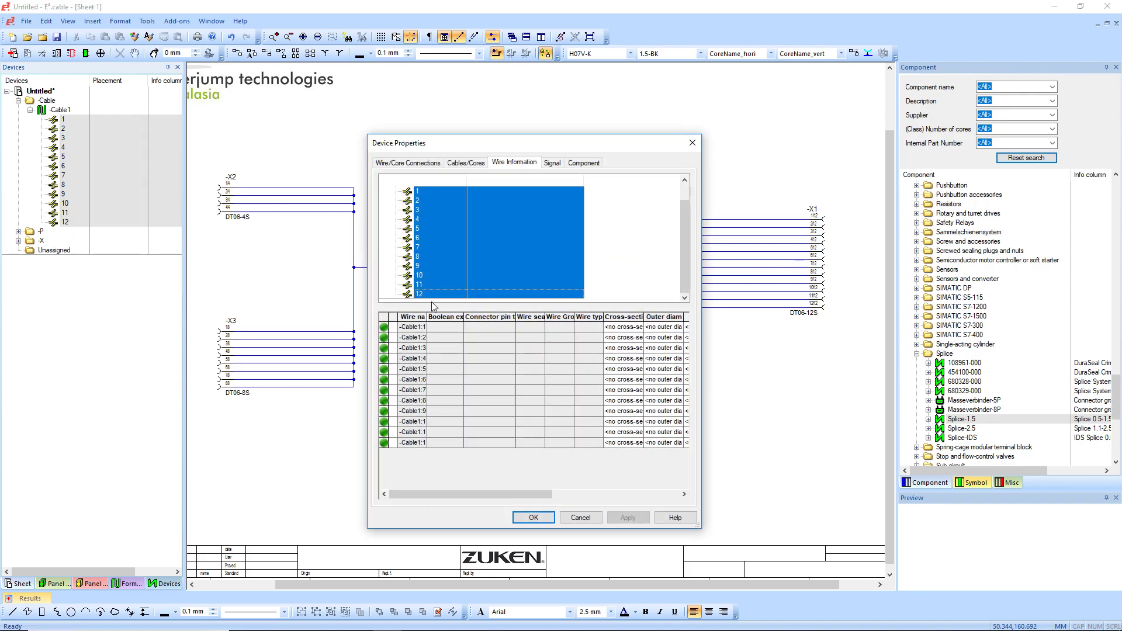
# Step: Set the cross-section to 1.50 mm² and the colour to Black for all twelve cores of -Cable1
pyautogui.click(454, 164)
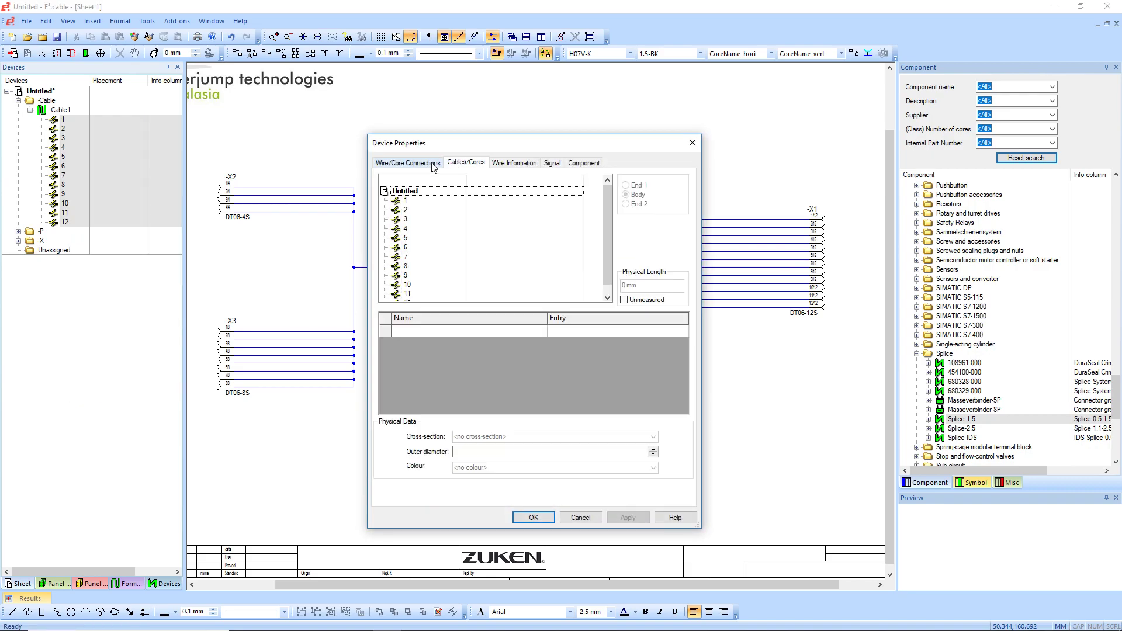
pyautogui.click(413, 202)
pyautogui.scroll(-1, 413, 294)
pyautogui.keyDown('shift'); pyautogui.click(413, 292); pyautogui.keyUp('shift')
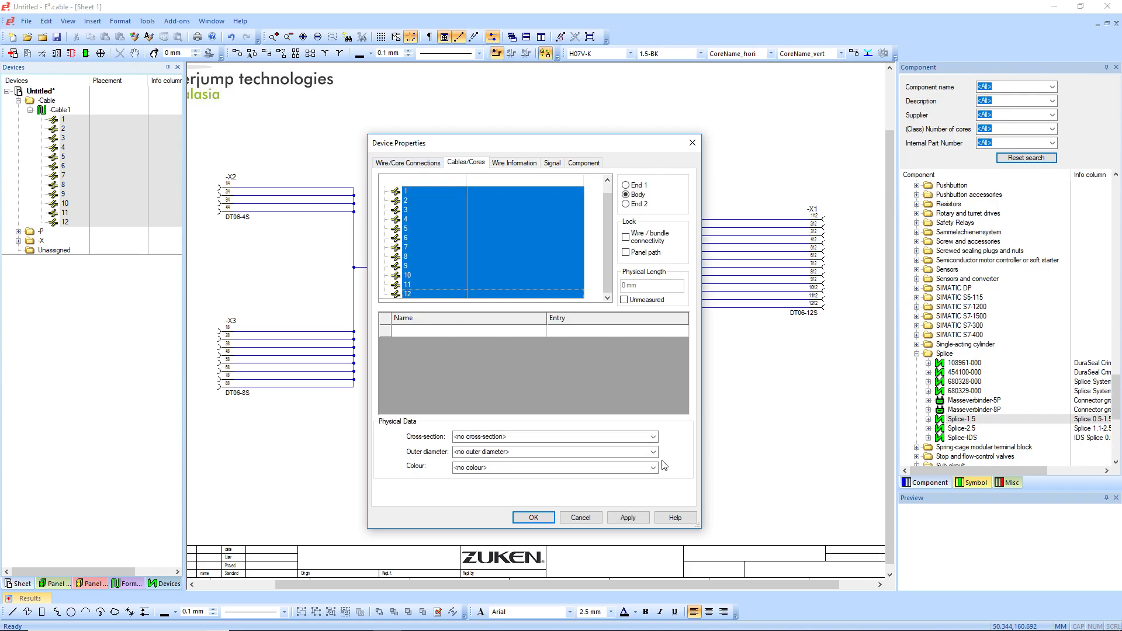
pyautogui.click(653, 437)
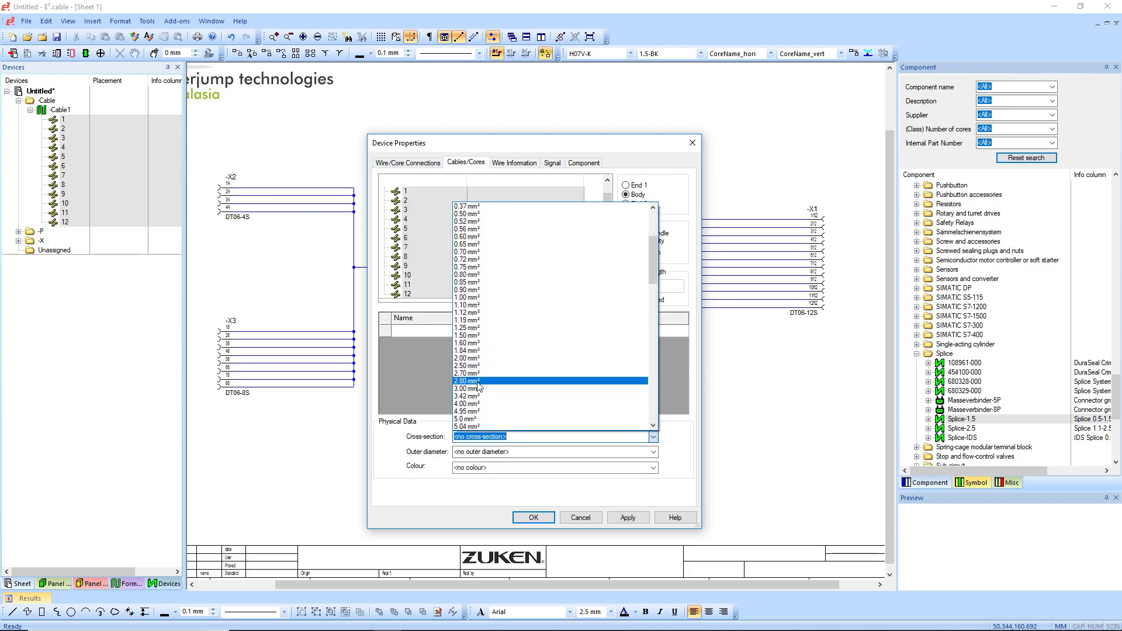
pyautogui.click(476, 335)
pyautogui.click(624, 467)
pyautogui.click(479, 253)
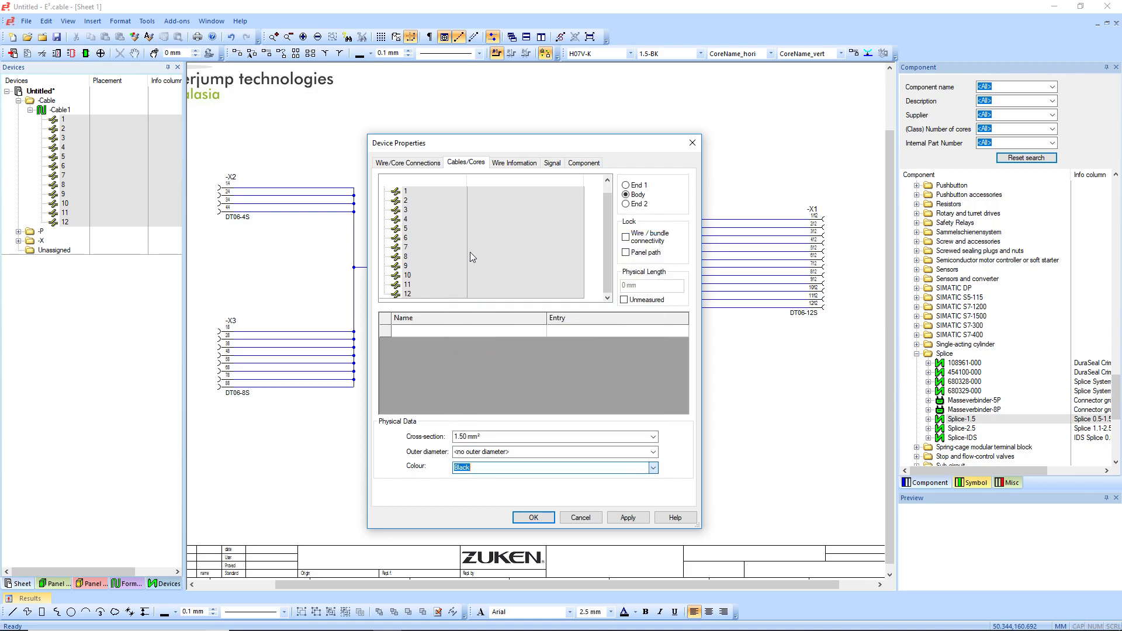
pyautogui.scroll(1, 479, 257)
pyautogui.click(628, 518)
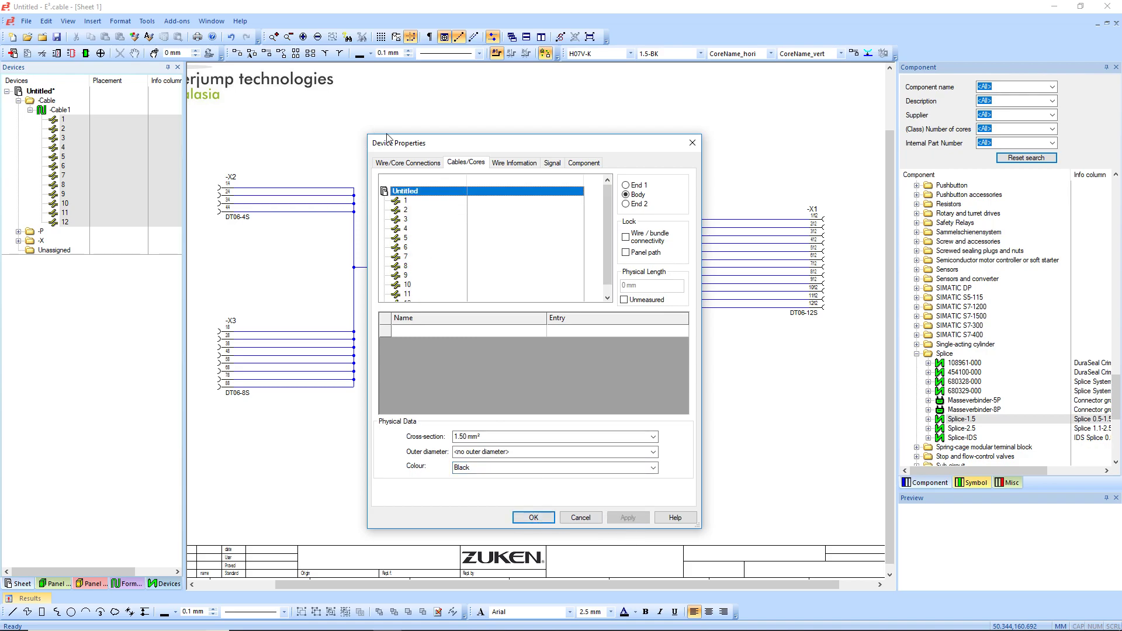
pyautogui.click(409, 164)
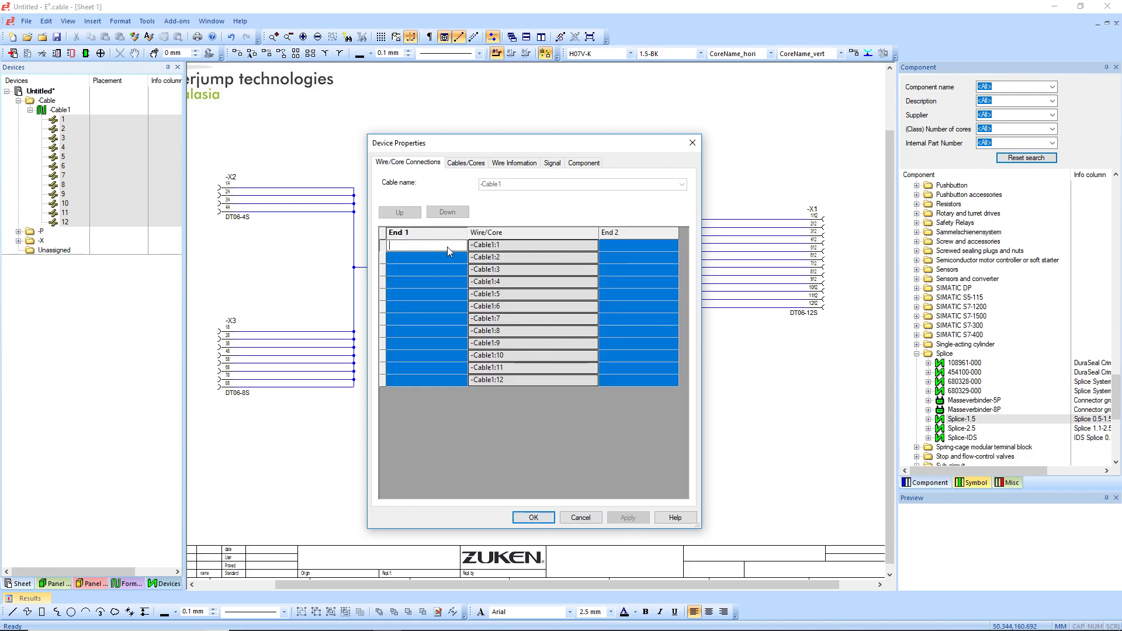
pyautogui.click(533, 518)
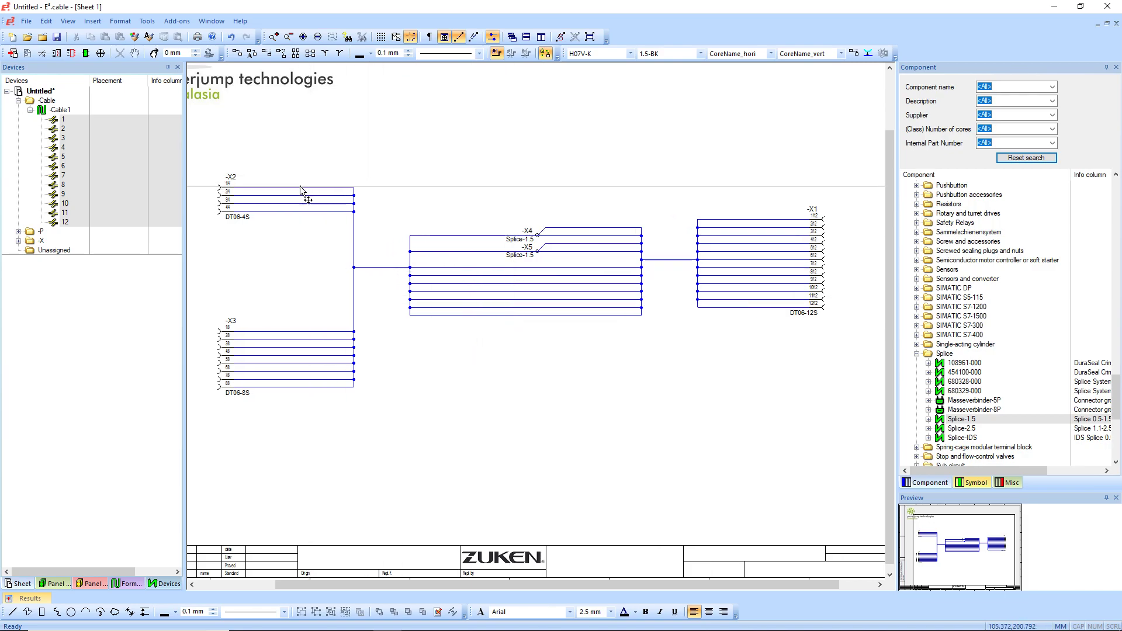
# Step: Connect core 1 of -Cable1 from pin 4 of connector X2 to pin 12 of connector X1
pyautogui.click(95, 119)
pyautogui.rightClick(69, 119)
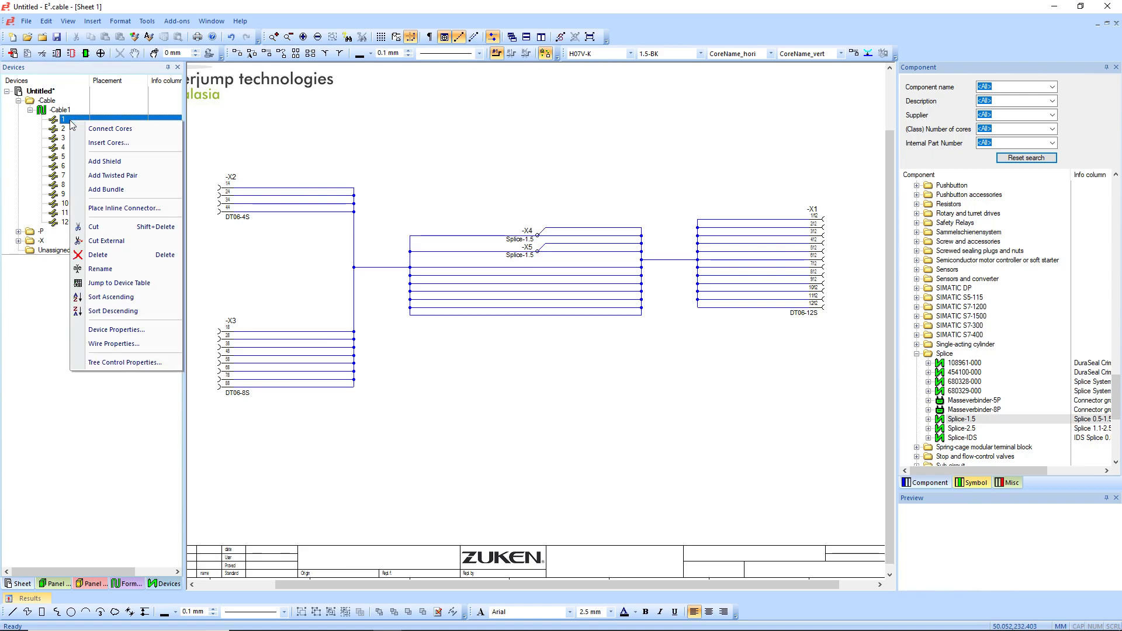
pyautogui.click(110, 128)
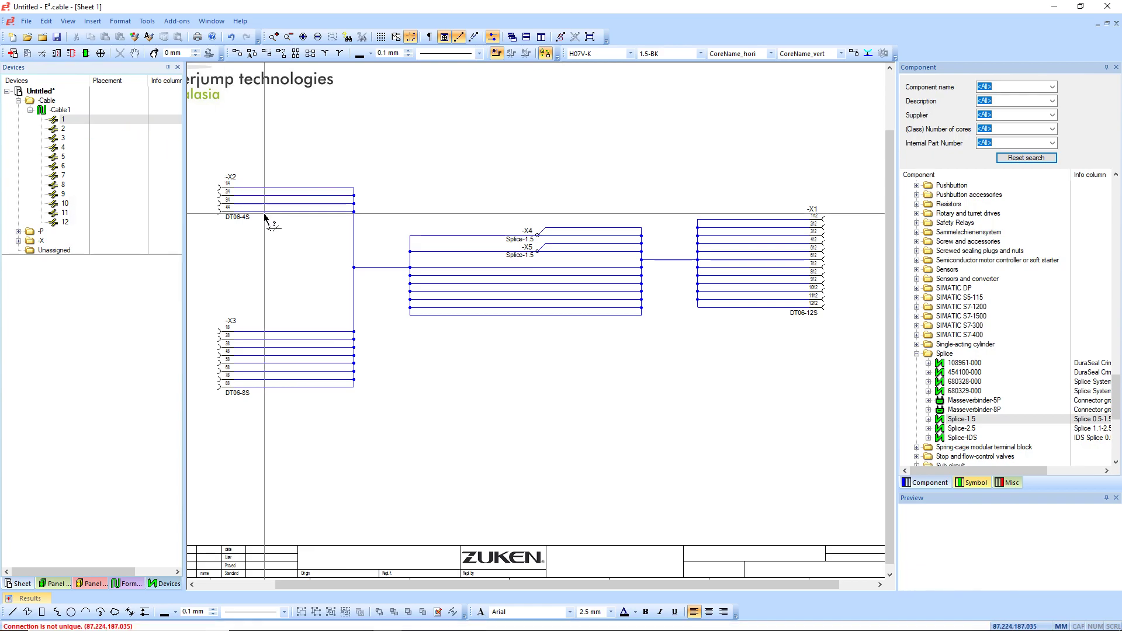
pyautogui.click(223, 215)
pyautogui.click(822, 308)
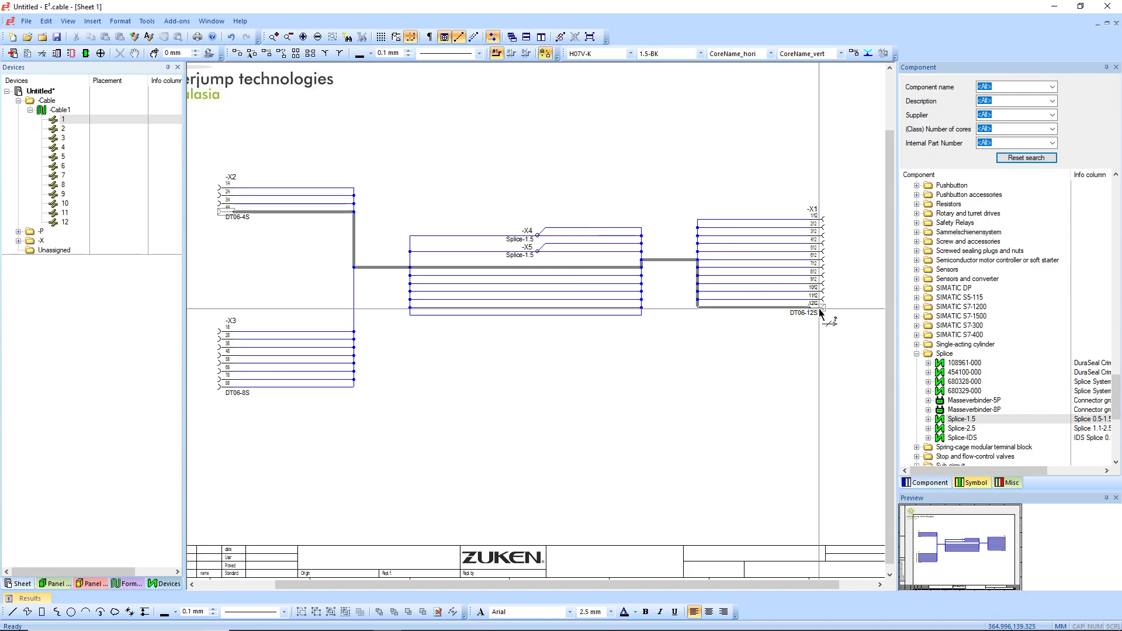
pyautogui.click(820, 308)
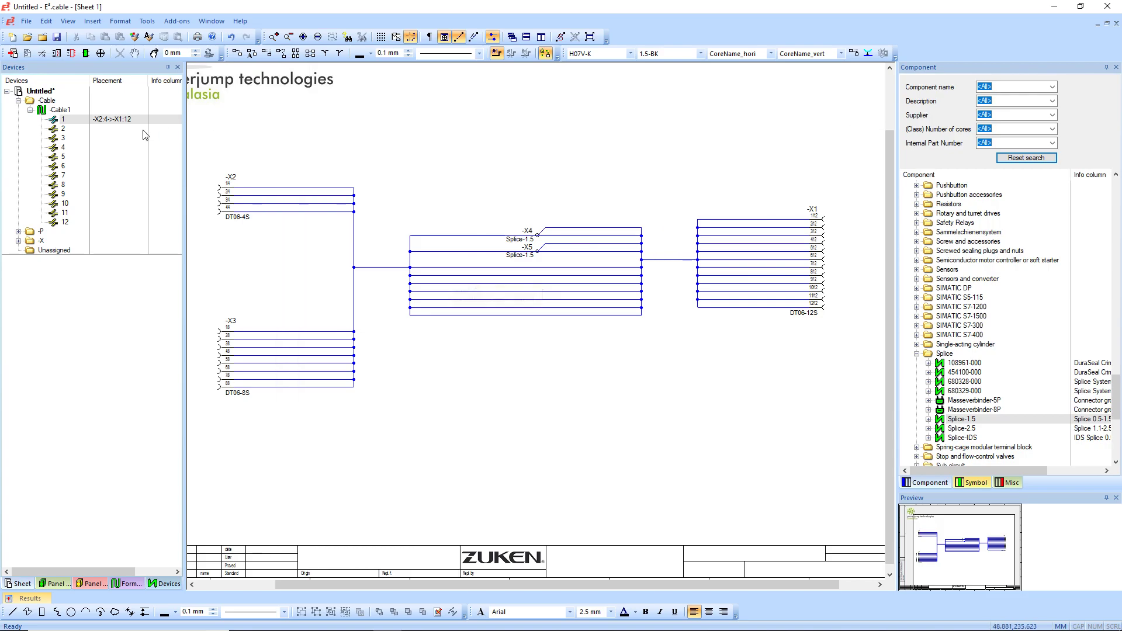
# Step: Connect core 2 of -Cable1 from pin 1 of connector X2 to pin 1 of connector X1
pyautogui.rightClick(64, 129)
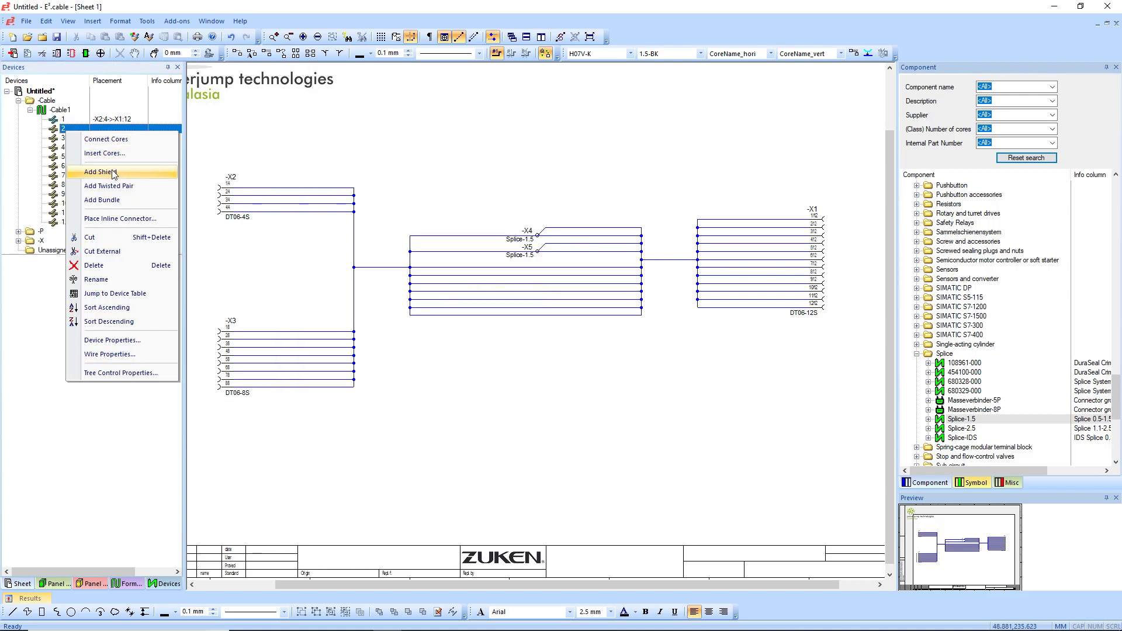
pyautogui.click(128, 140)
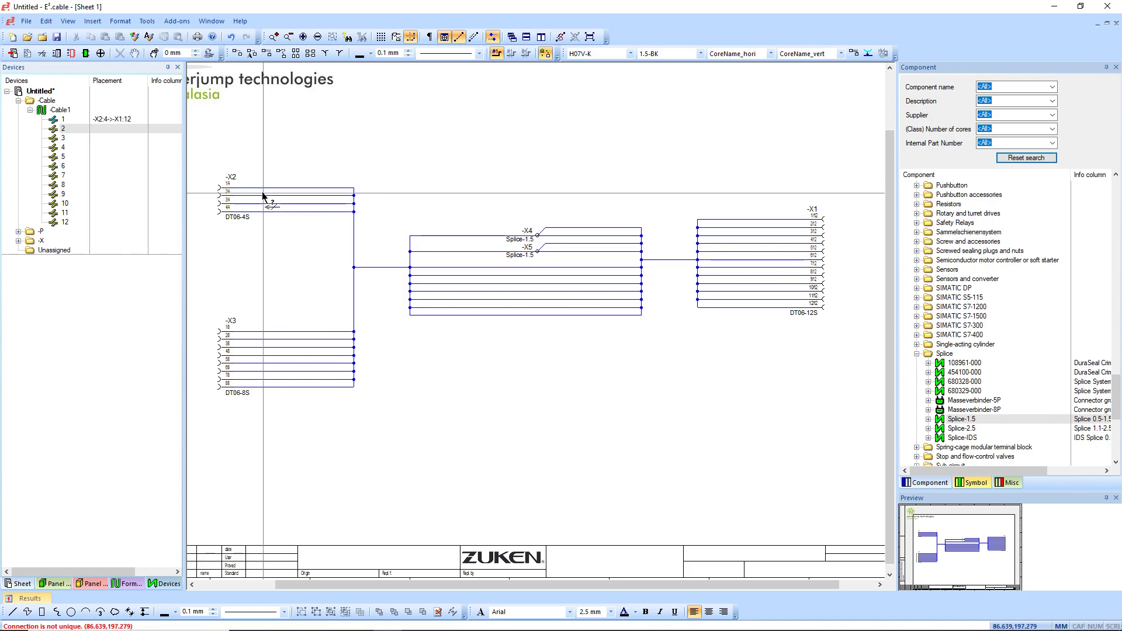
pyautogui.click(223, 190)
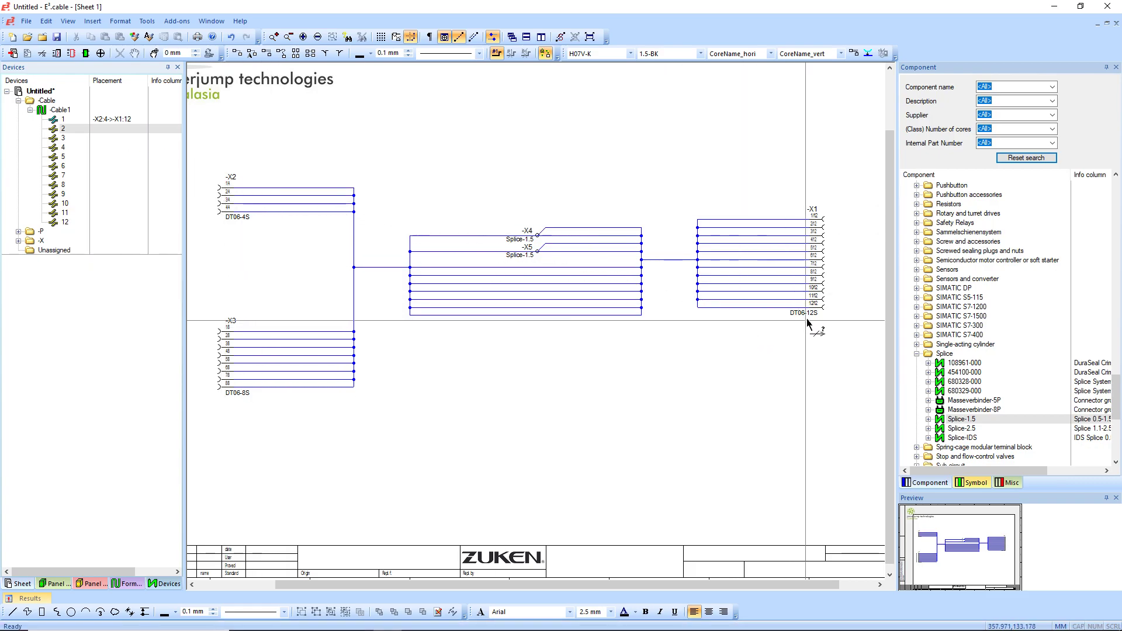
pyautogui.click(820, 223)
# Step: Place a connection template symbol on the middle block's line just below splice X5
pyautogui.moveTo(344, 168); pyautogui.dragTo(800, 433, button='middle')
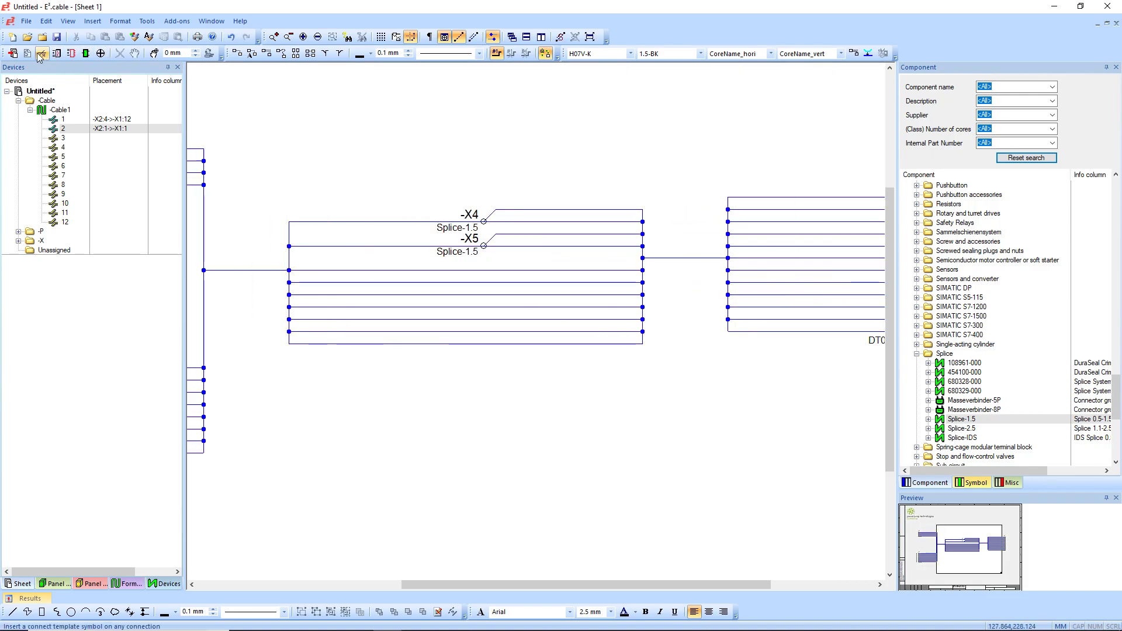
pyautogui.click(412, 270)
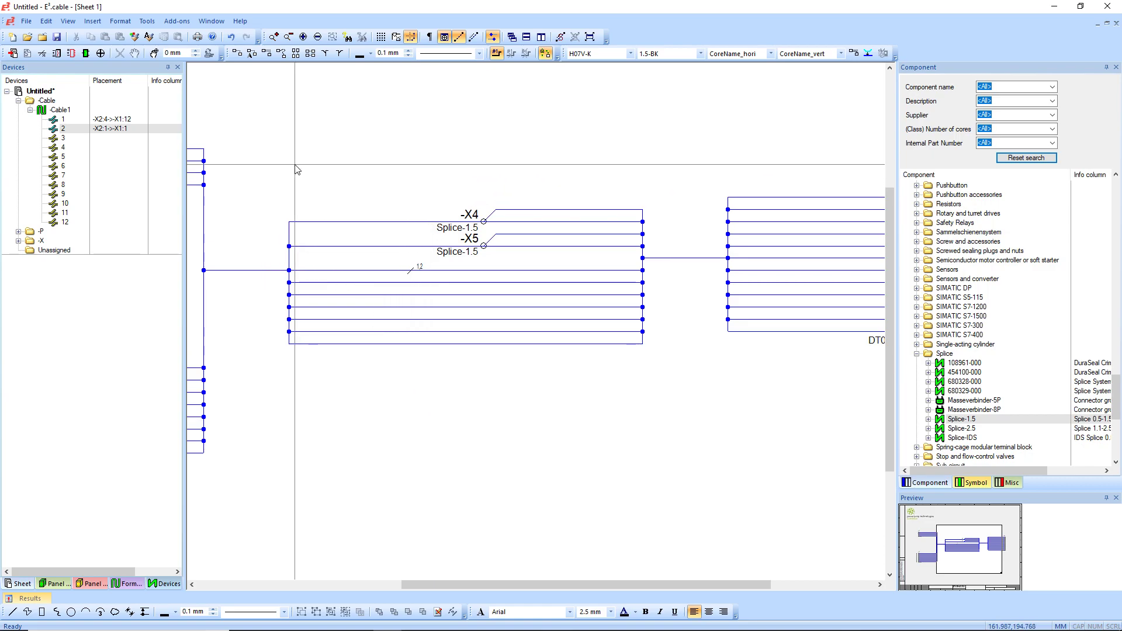
pyautogui.scroll(-2, 295, 165)
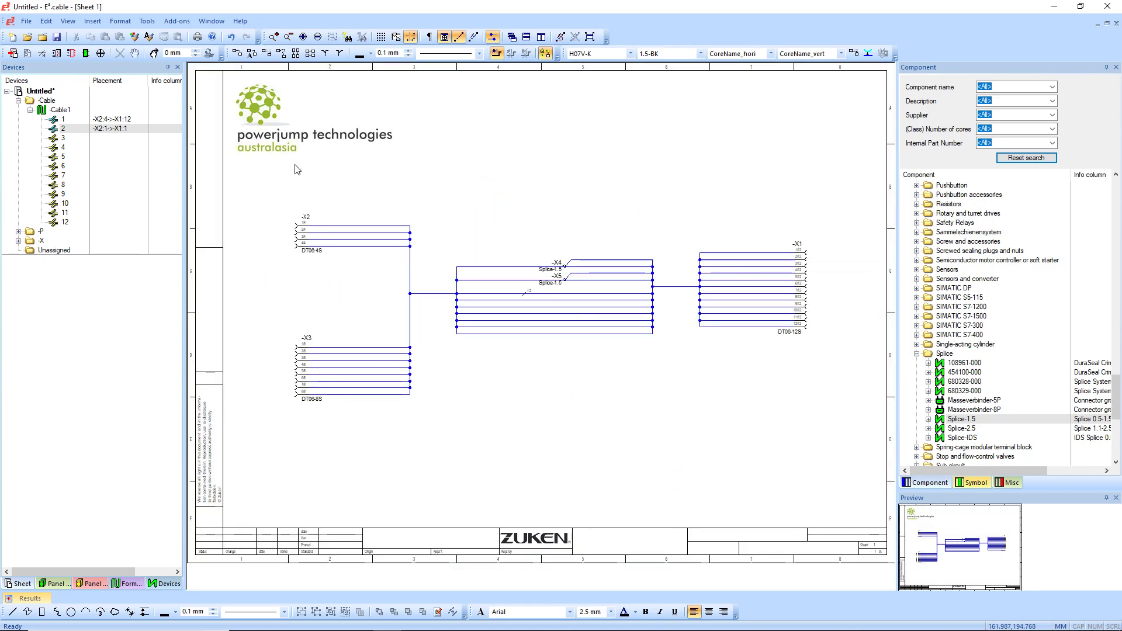
# Step: Undo the template symbol placement and both core connections, and show the whole sheet
pyautogui.hotkey('ctrl', 'z')
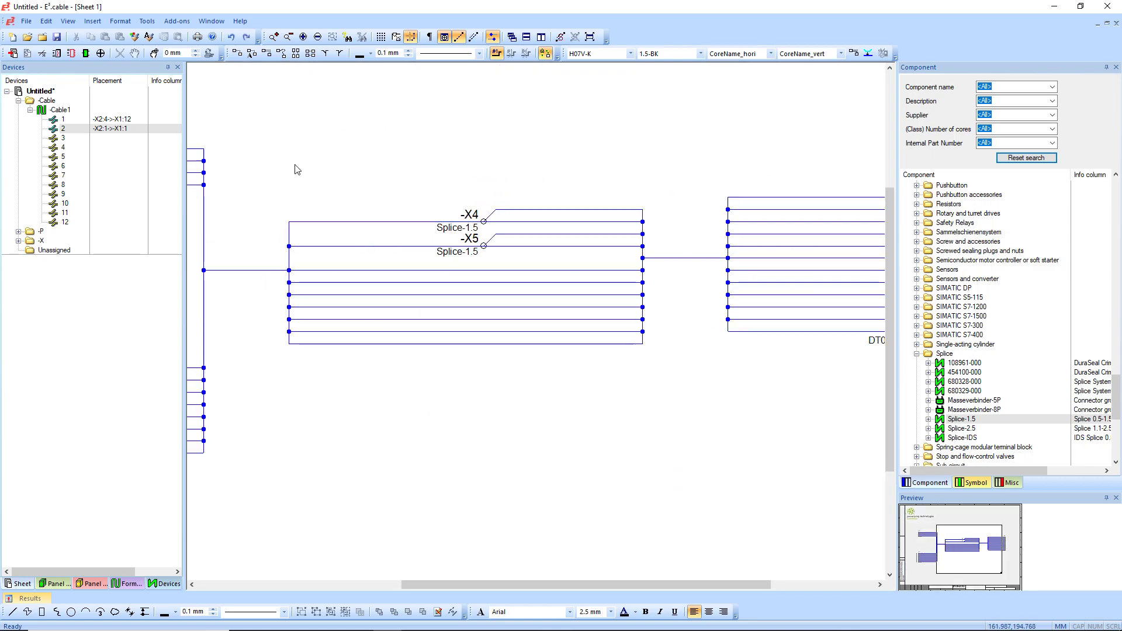
pyautogui.press('Home')
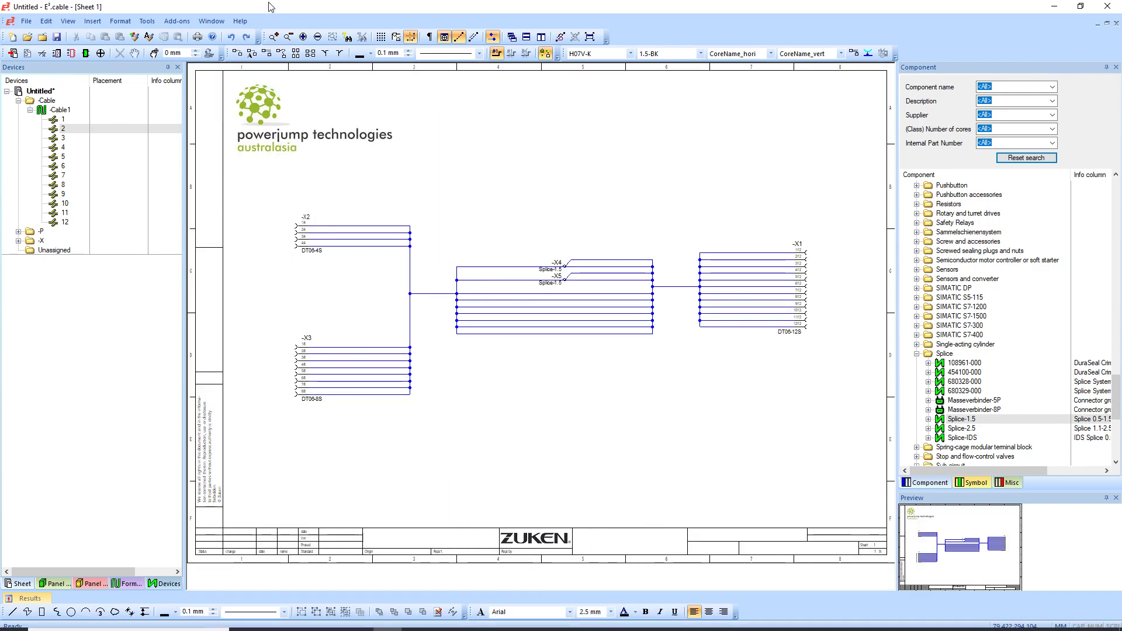
# Step: Switch to the E³ database editor and open its attribute names for editing
pyautogui.click(147, 21)
pyautogui.click(175, 35)
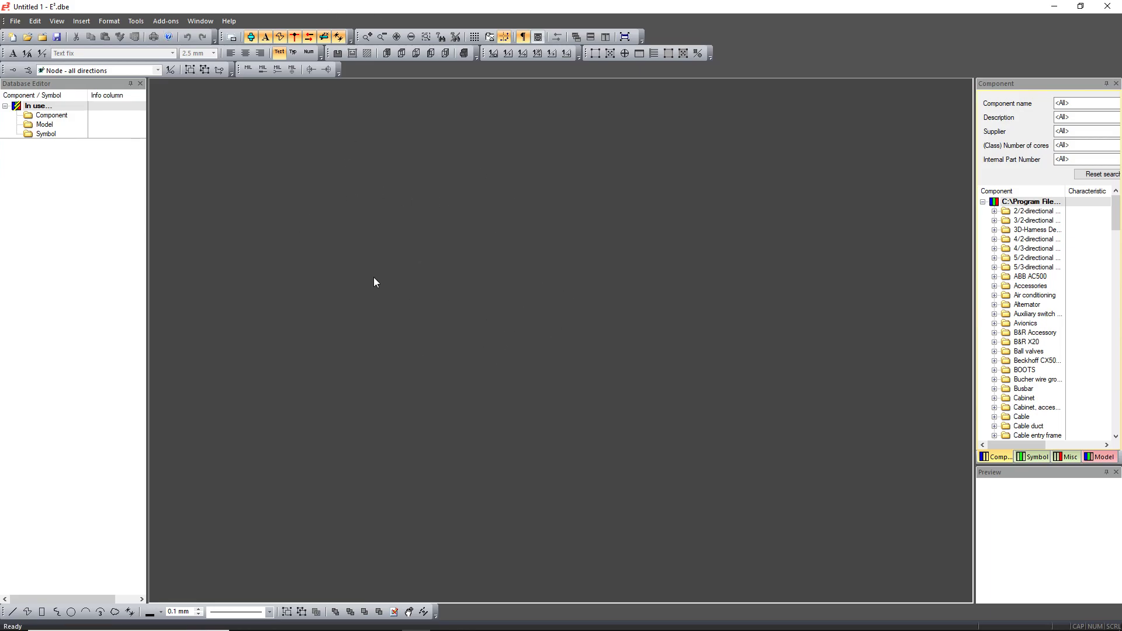
pyautogui.click(110, 21)
pyautogui.click(109, 21)
pyautogui.click(116, 24)
pyautogui.click(164, 111)
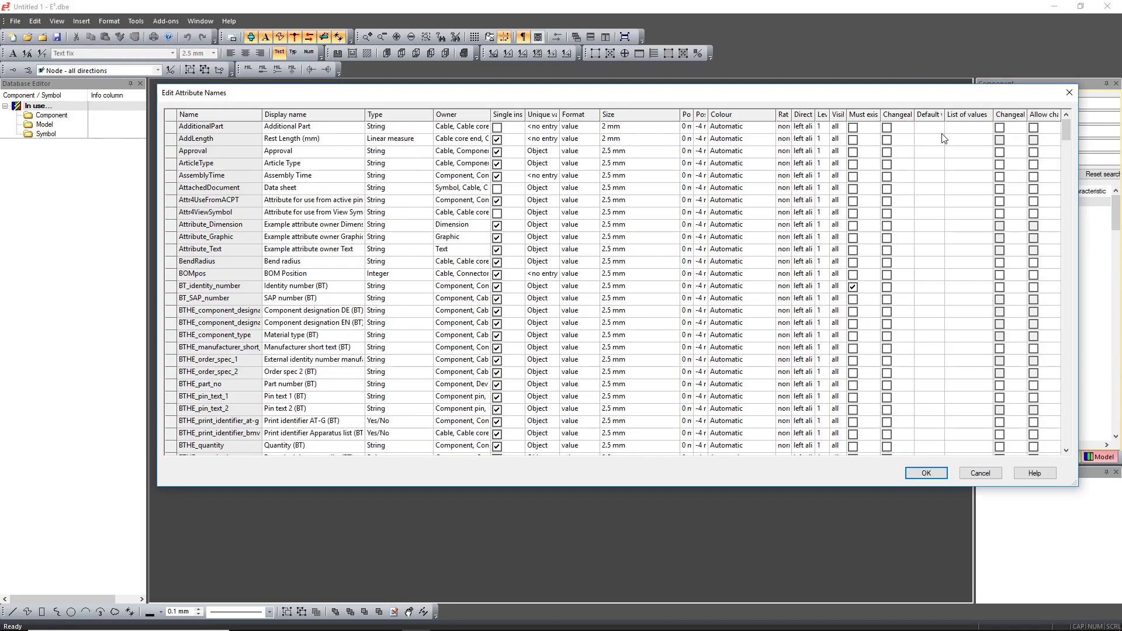
# Step: Try to add a new attribute named Routing_Path at the end of the attribute list
pyautogui.moveTo(1068, 132); pyautogui.dragTo(1069, 440)
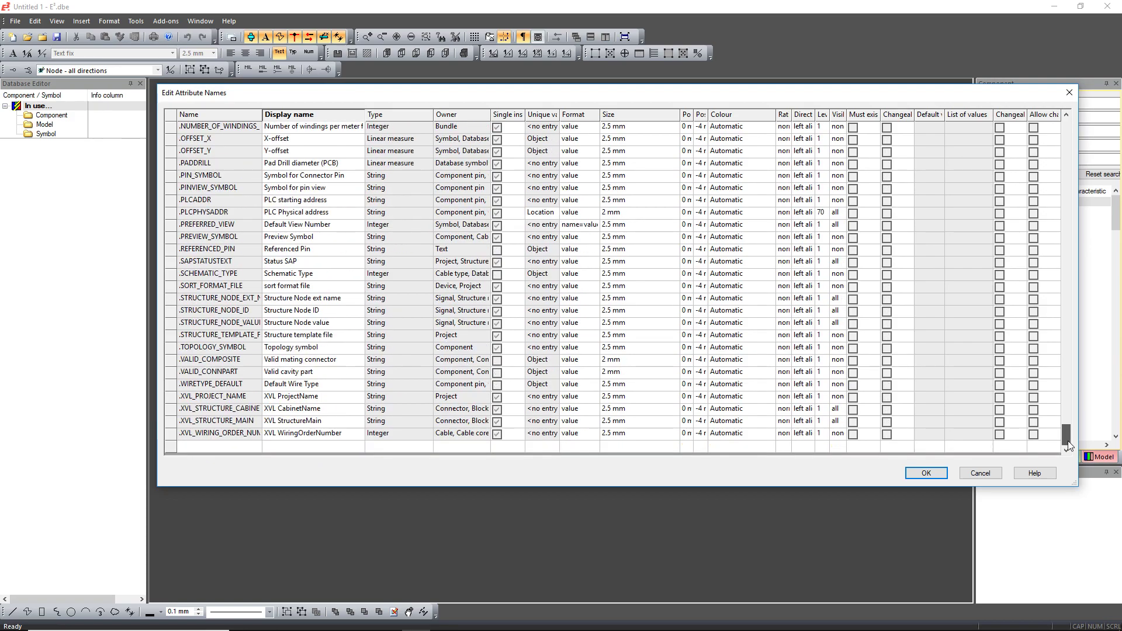
pyautogui.click(220, 447)
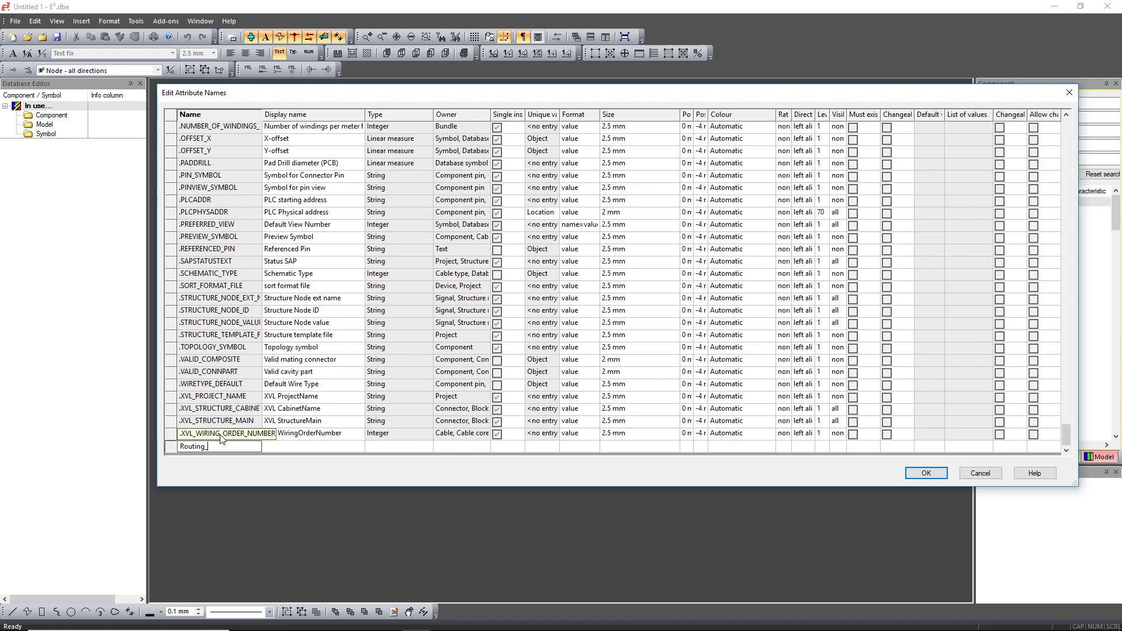
pyautogui.write('Routing_Path')
pyautogui.press('Return')
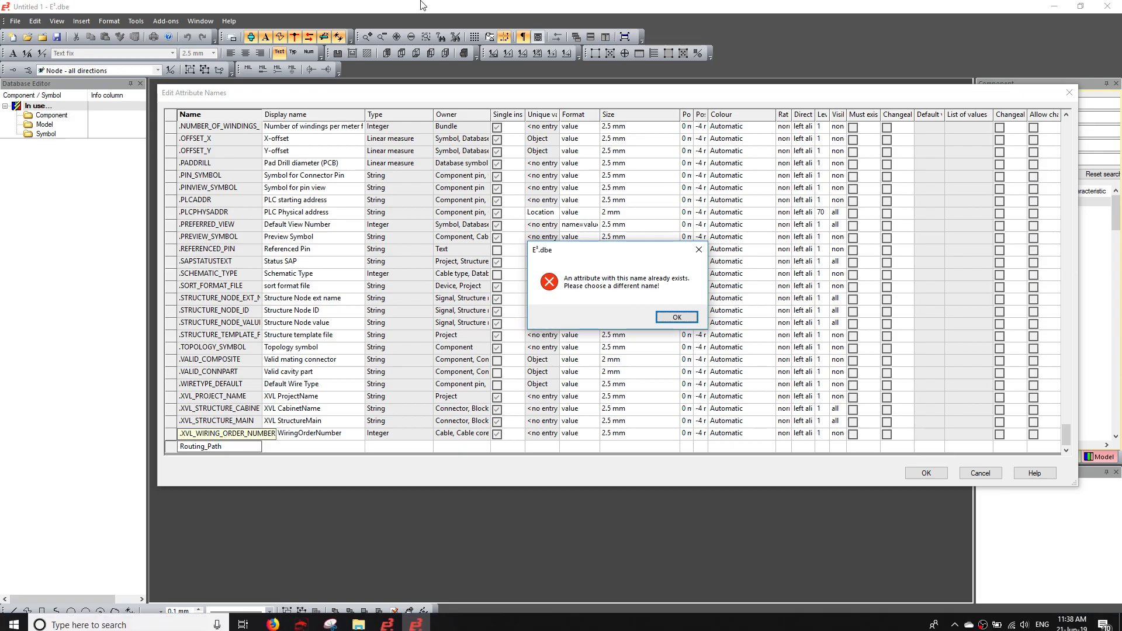
pyautogui.click(677, 317)
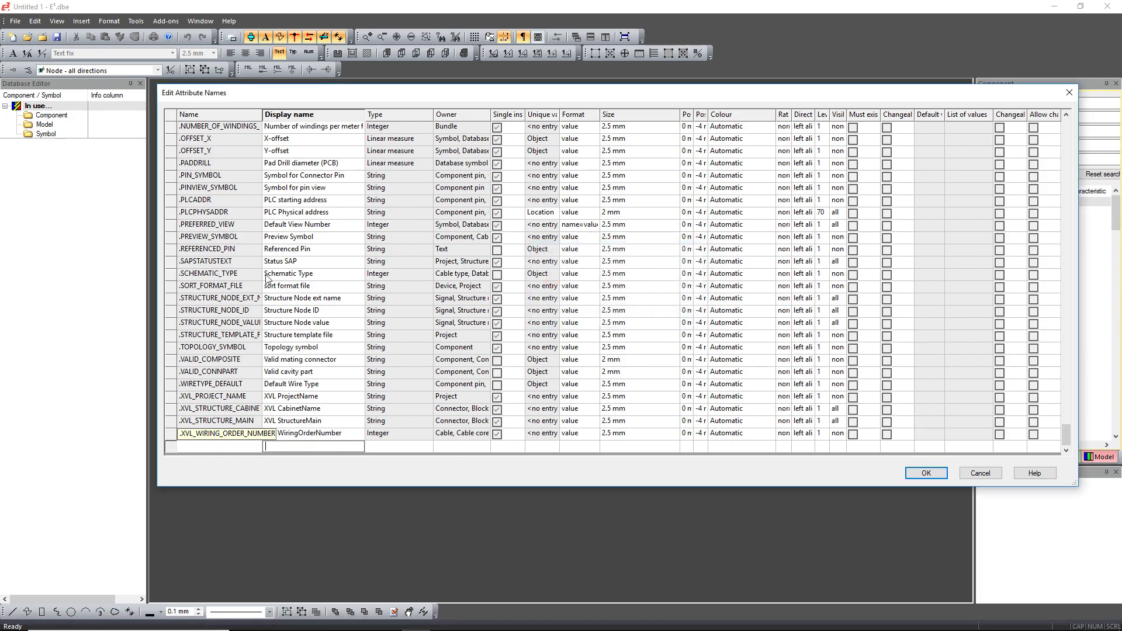
# Step: Find the existing Routing_path attribute in the list and delete its row
pyautogui.scroll(20, 205, 285)
pyautogui.scroll(20, 206, 285)
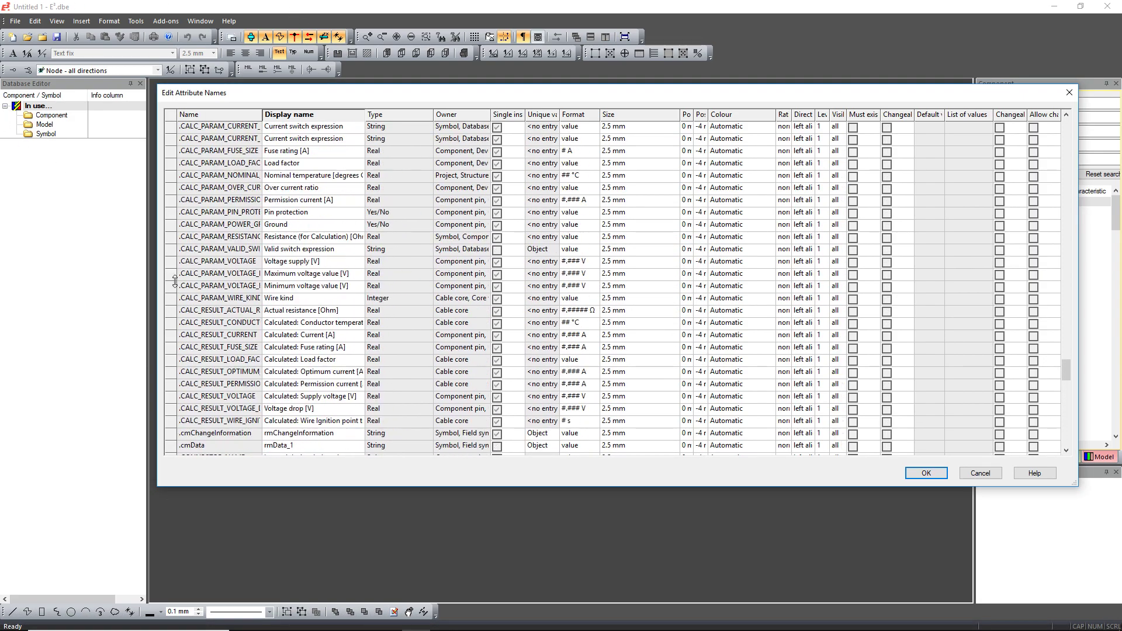
pyautogui.moveTo(1066, 339); pyautogui.dragTo(1067, 282)
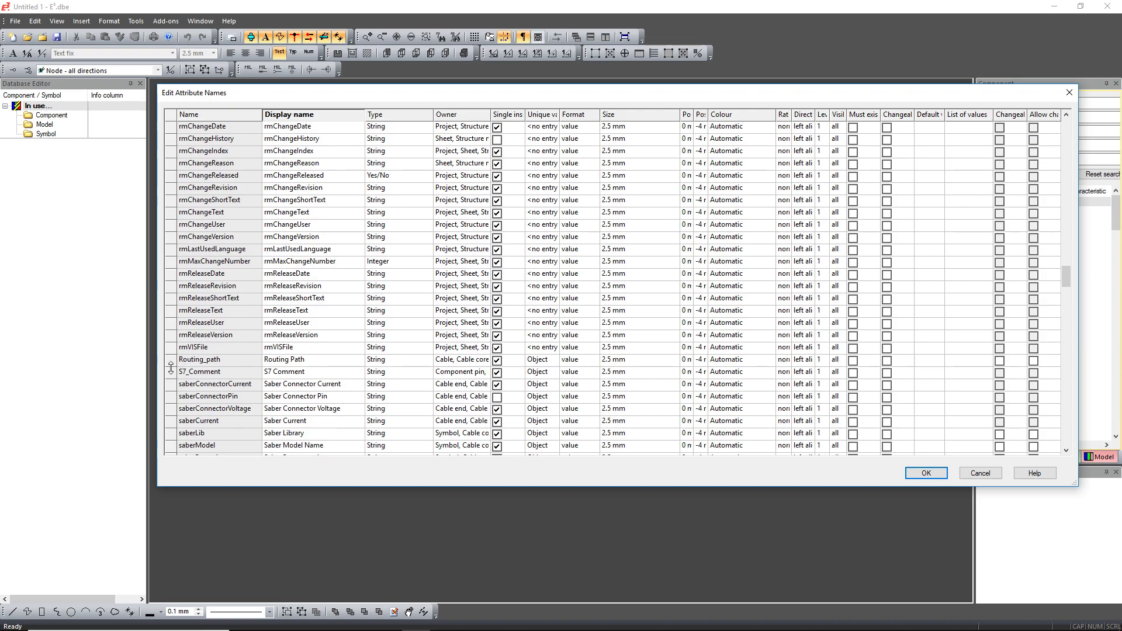
pyautogui.click(173, 360)
pyautogui.rightClick(175, 360)
pyautogui.click(193, 368)
# Step: Add a new attribute named Routing_path with the display name Routing Path at the end of the list
pyautogui.moveTo(1060, 268); pyautogui.dragTo(1071, 444)
pyautogui.click(228, 449)
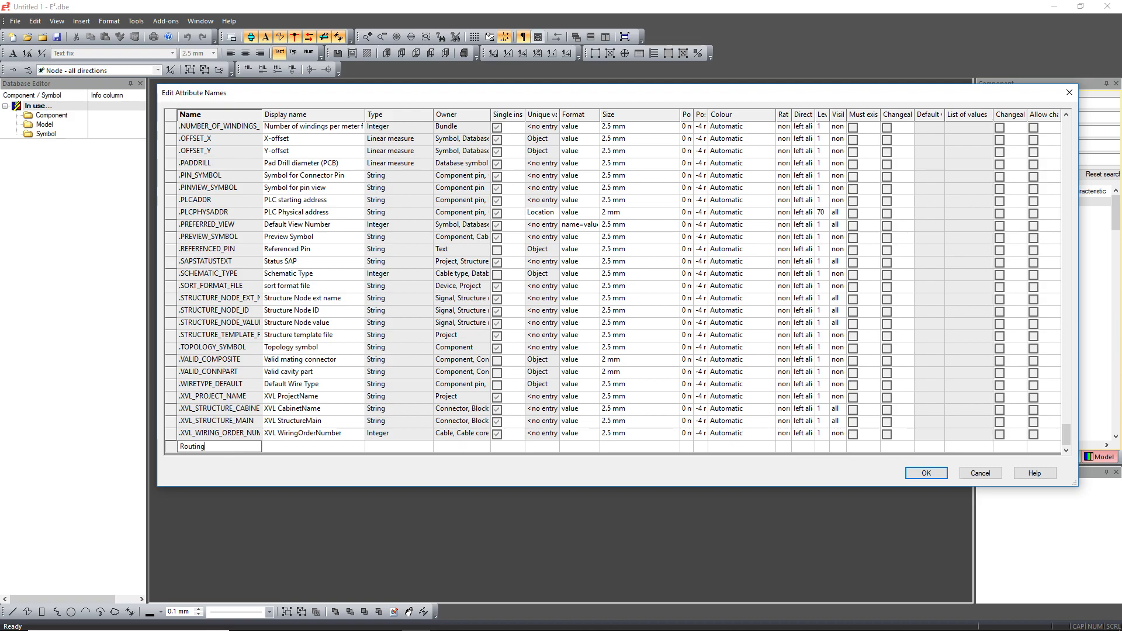
pyautogui.write('Routing_path')
pyautogui.press('Tab')
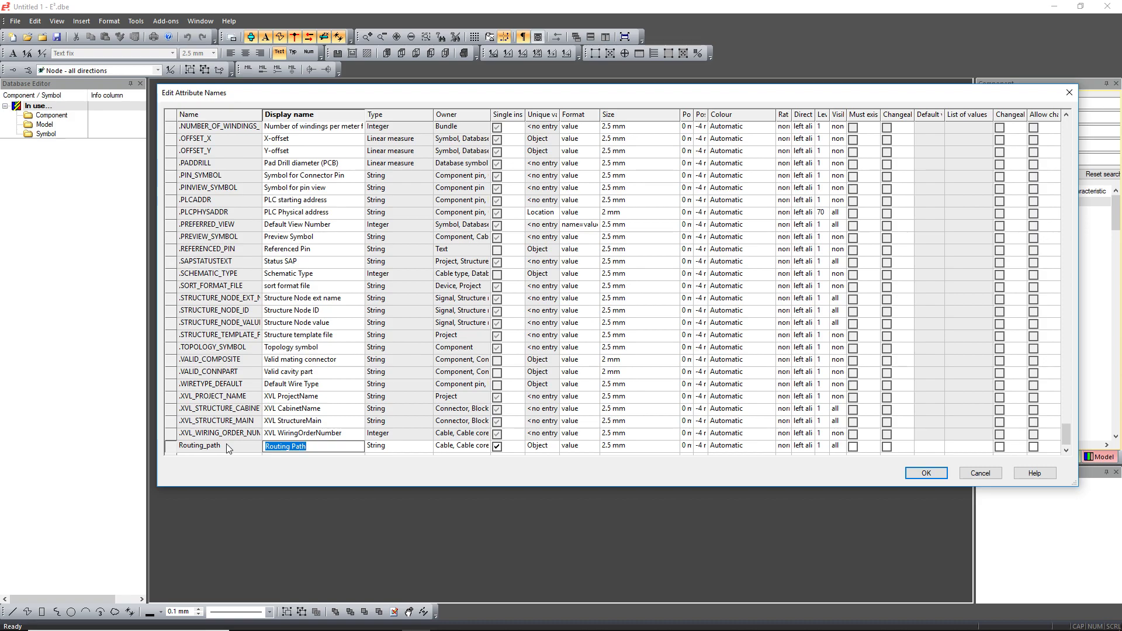
pyautogui.press('Tab')
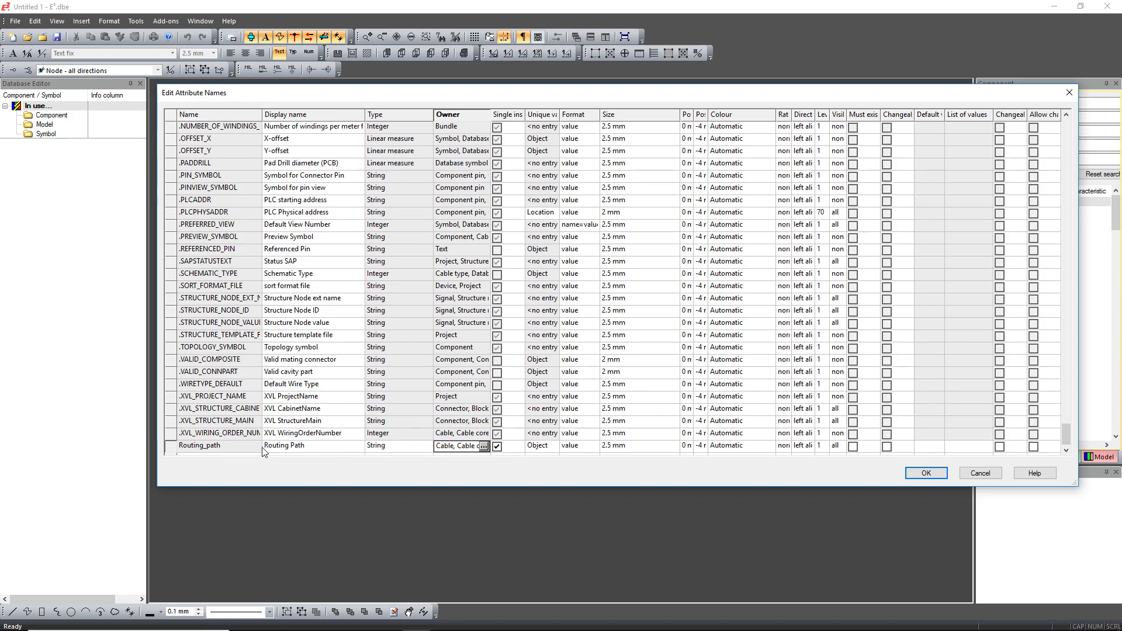
# Step: Set the owners of the Routing_path attribute to Cable, Cable core and Net segment
pyautogui.click(485, 448)
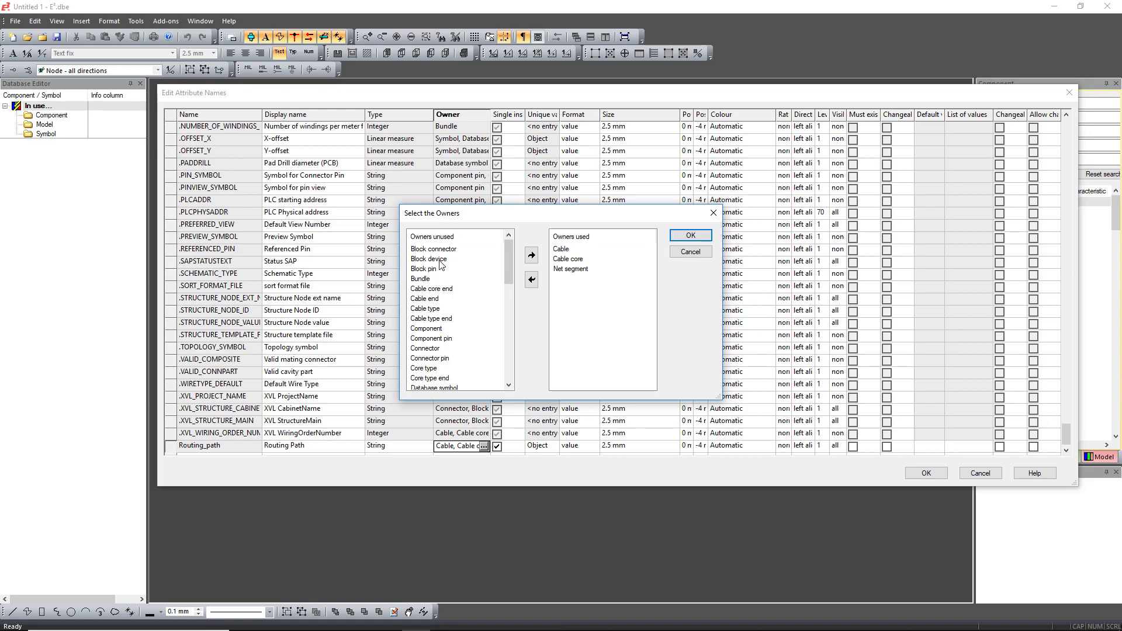
pyautogui.click(566, 249)
pyautogui.click(531, 279)
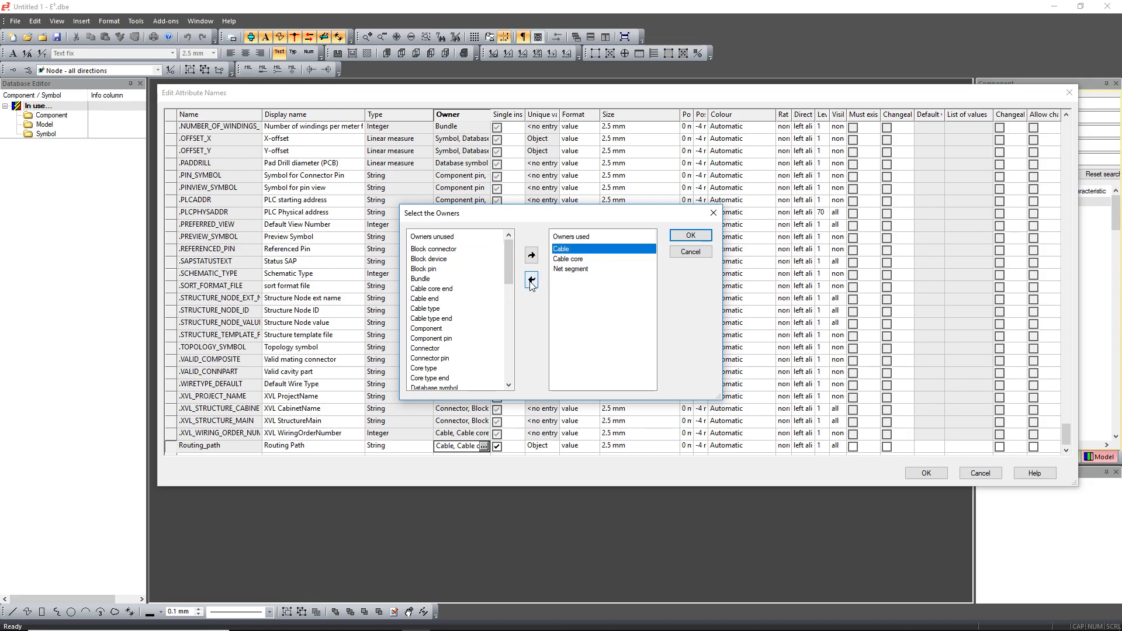
pyautogui.click(424, 289)
pyautogui.click(531, 255)
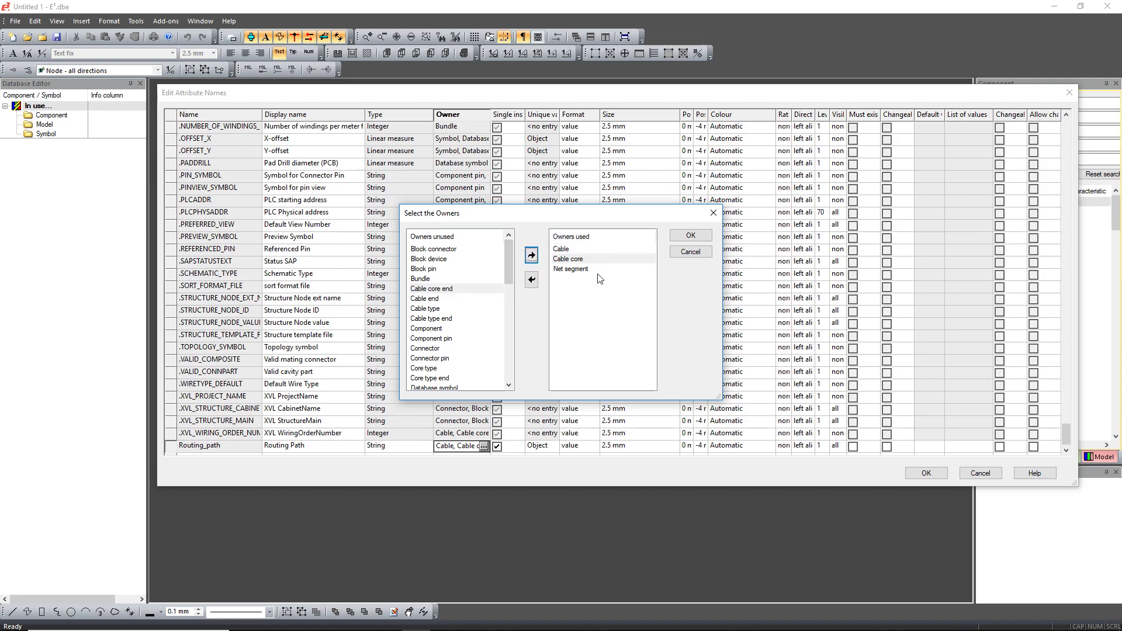
pyautogui.click(596, 249)
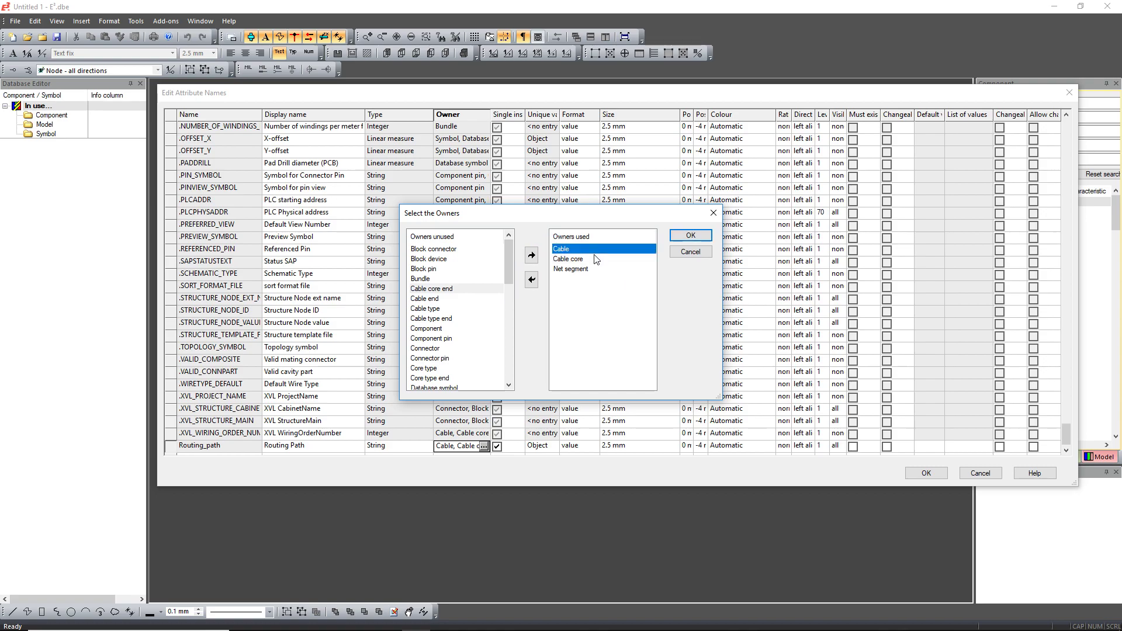
pyautogui.click(597, 273)
pyautogui.click(590, 261)
pyautogui.click(592, 250)
pyautogui.click(691, 235)
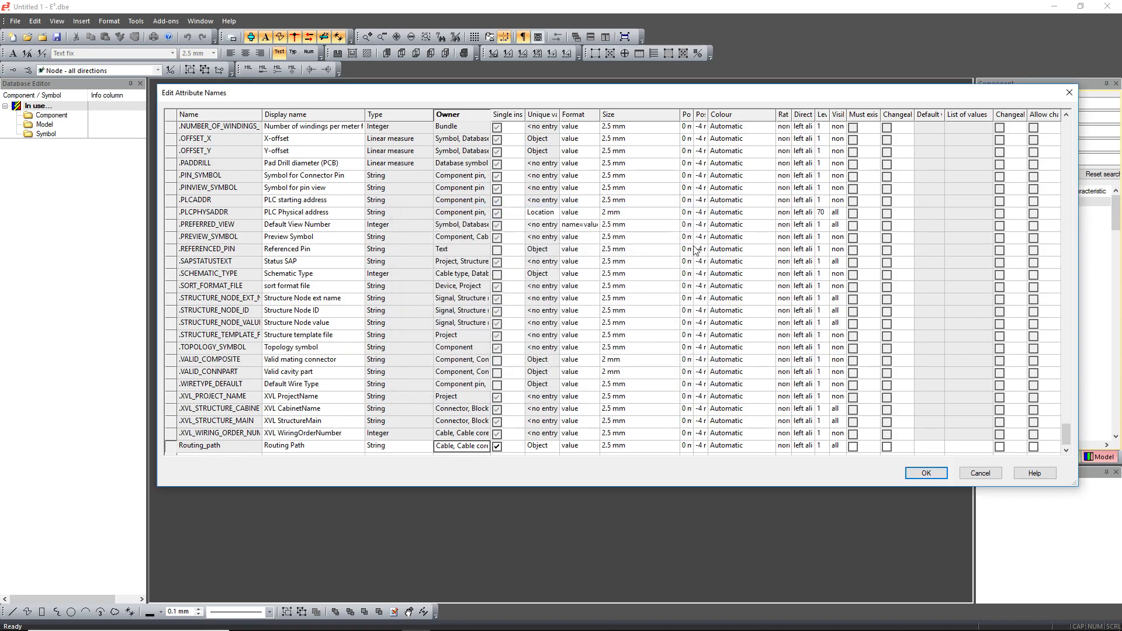
# Step: Save the attribute name changes to the database and accept that they cannot be undone
pyautogui.click(926, 474)
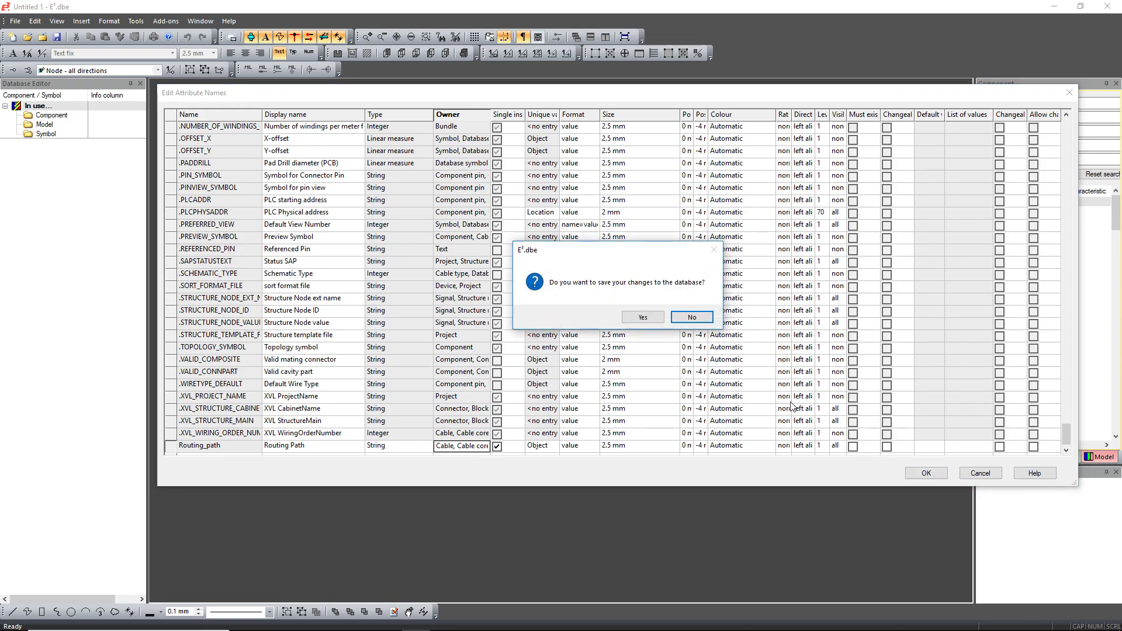
pyautogui.click(659, 320)
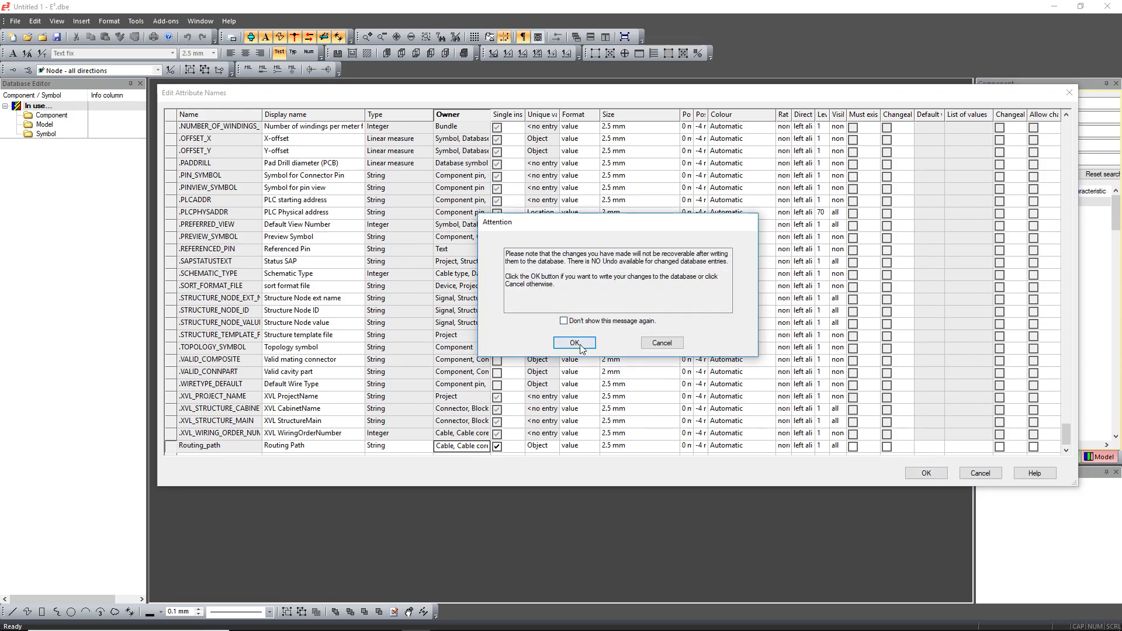
pyautogui.click(579, 344)
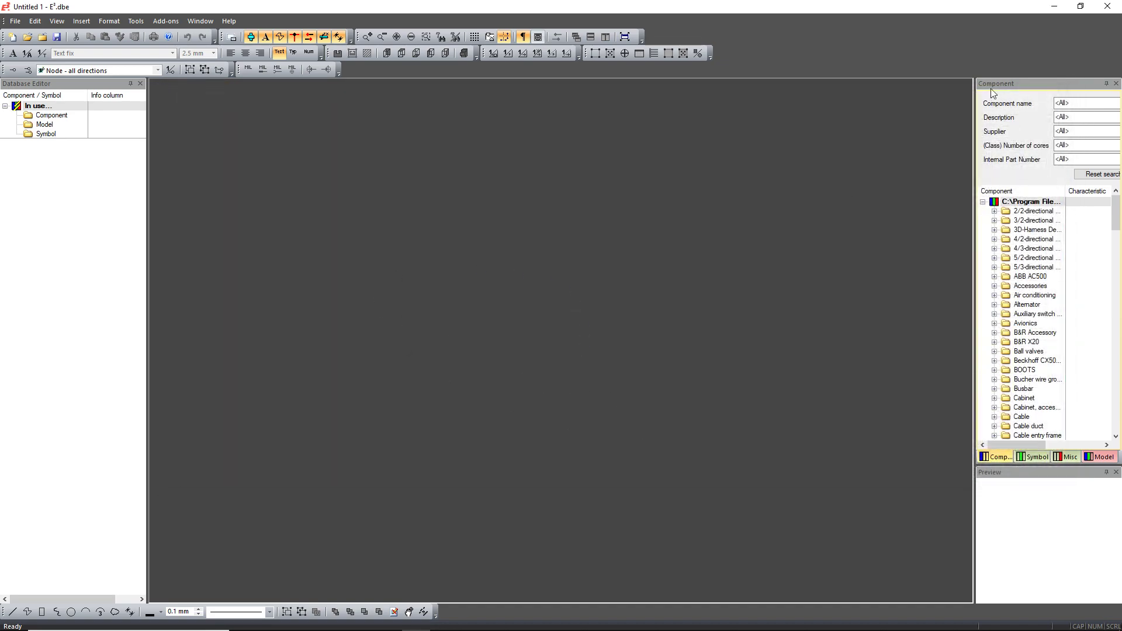
# Step: Return to the E³.cable project and update its configuration from the database
pyautogui.click(1055, 6)
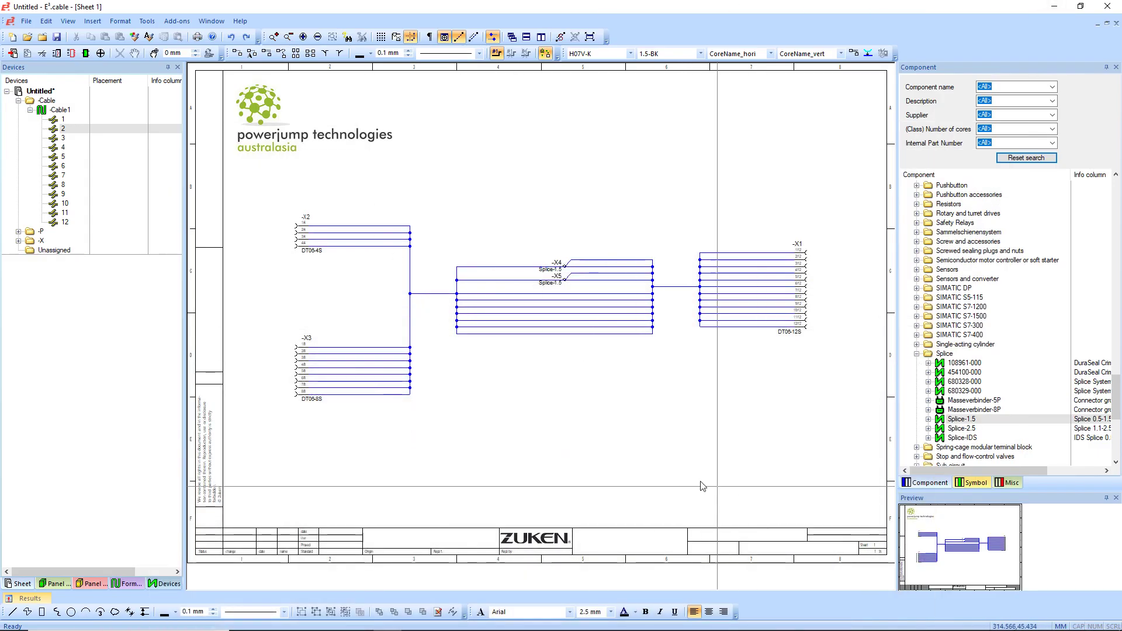
pyautogui.rightClick(963, 349)
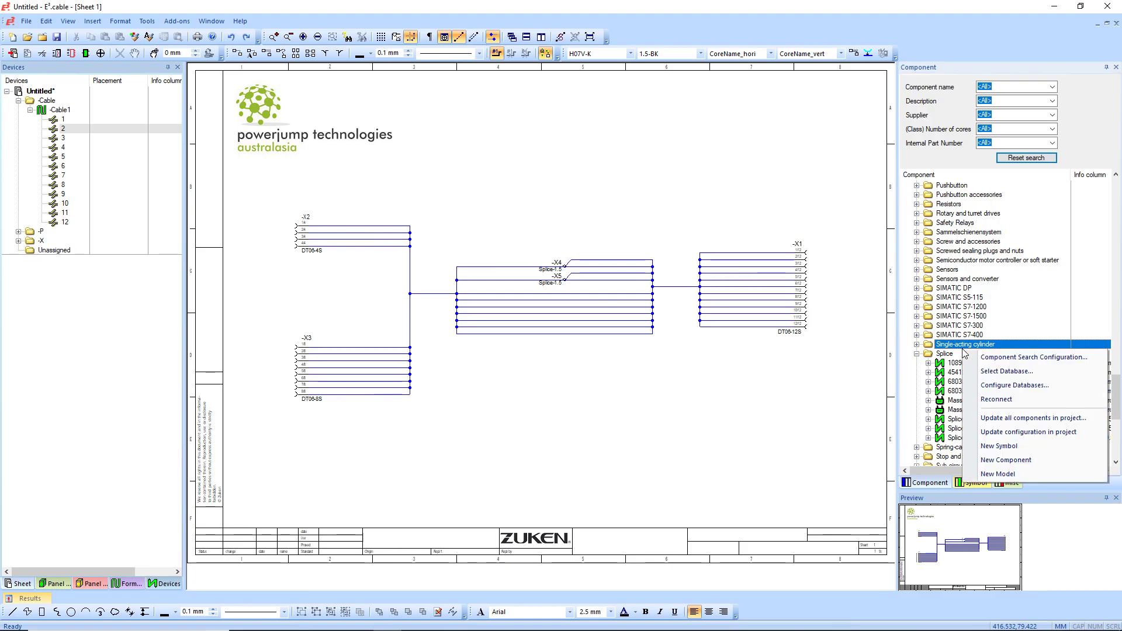
pyautogui.click(1023, 433)
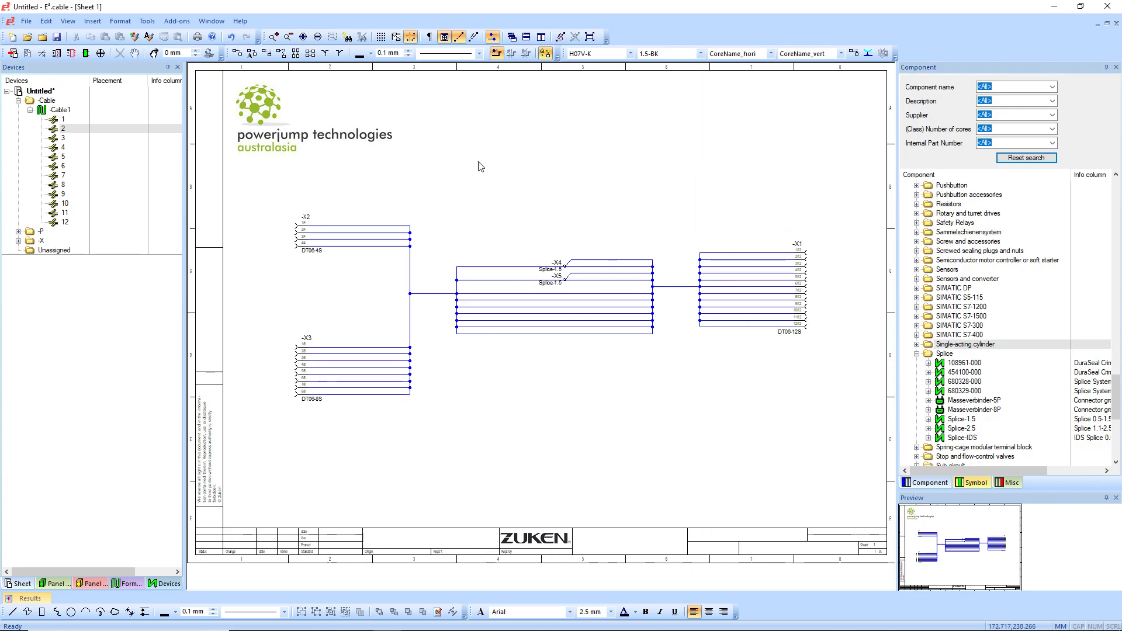
# Step: In the electric settings for cores and wires, enable attribute checking for schematic routing with the Routing Path attribute
pyautogui.hotkey('ctrl', 'e')
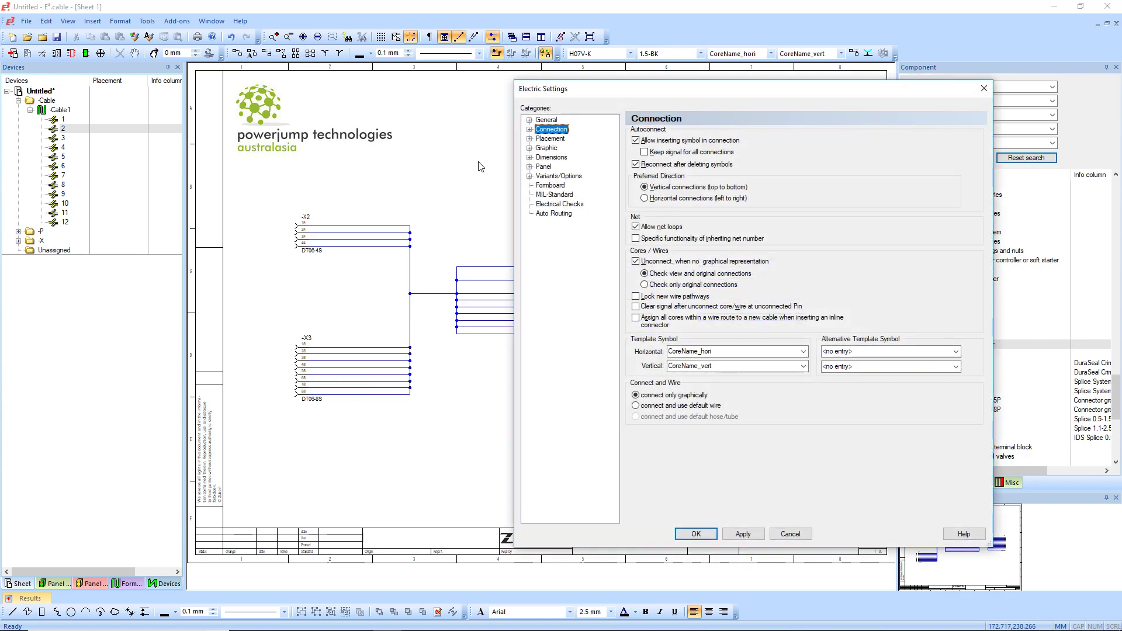
pyautogui.doubleClick(549, 131)
pyautogui.click(567, 185)
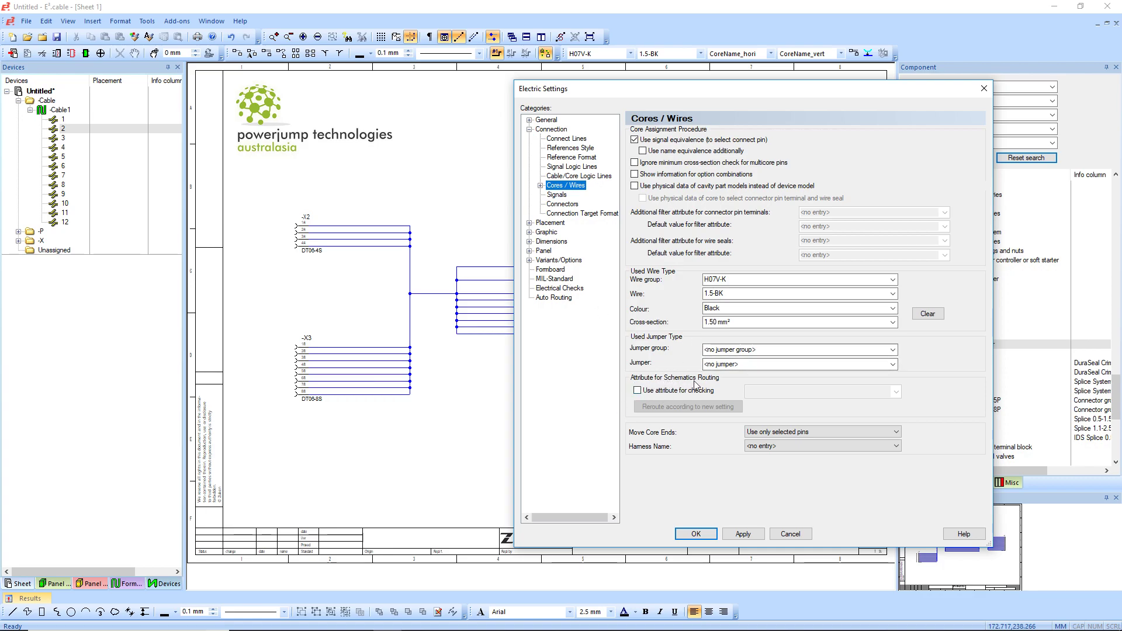
pyautogui.click(638, 390)
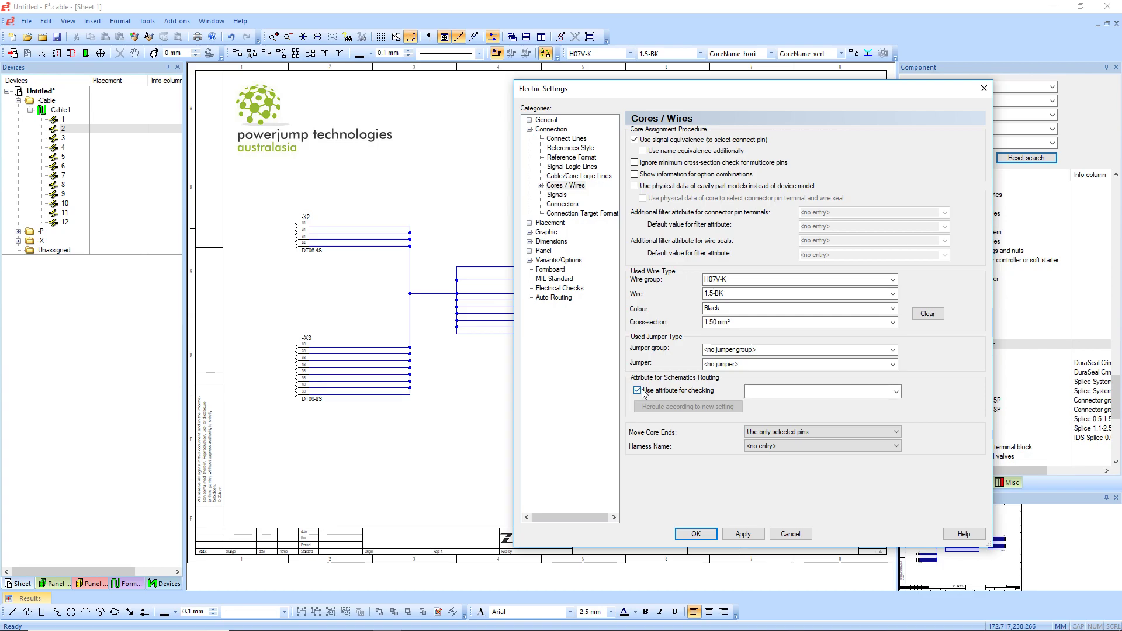
pyautogui.click(894, 392)
pyautogui.scroll(-8, 813, 351)
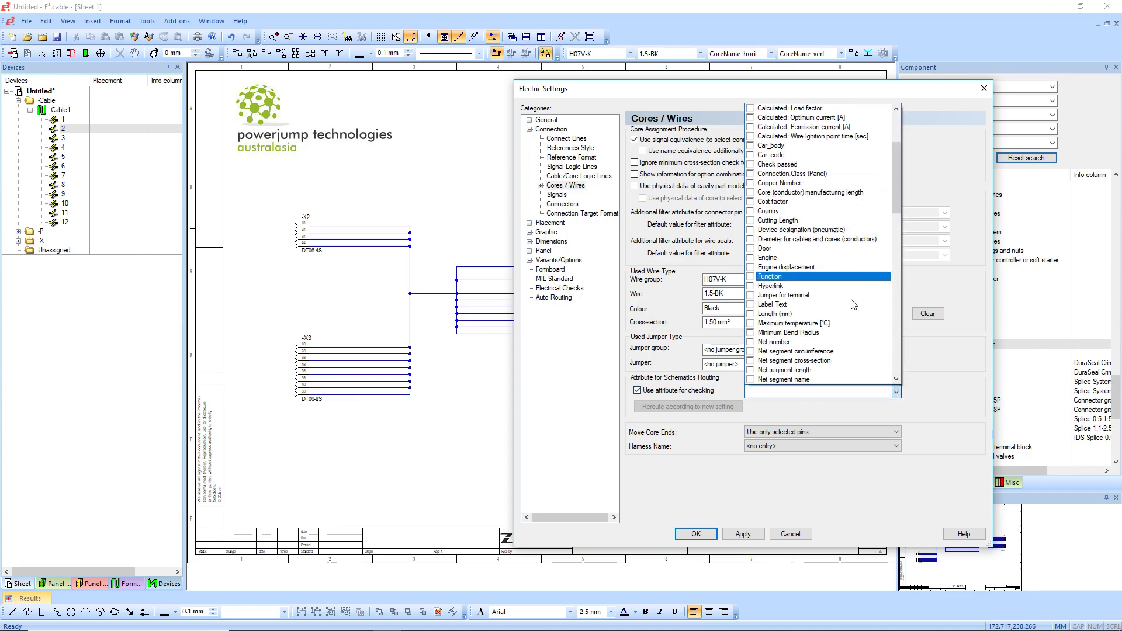
pyautogui.scroll(-3, 812, 365)
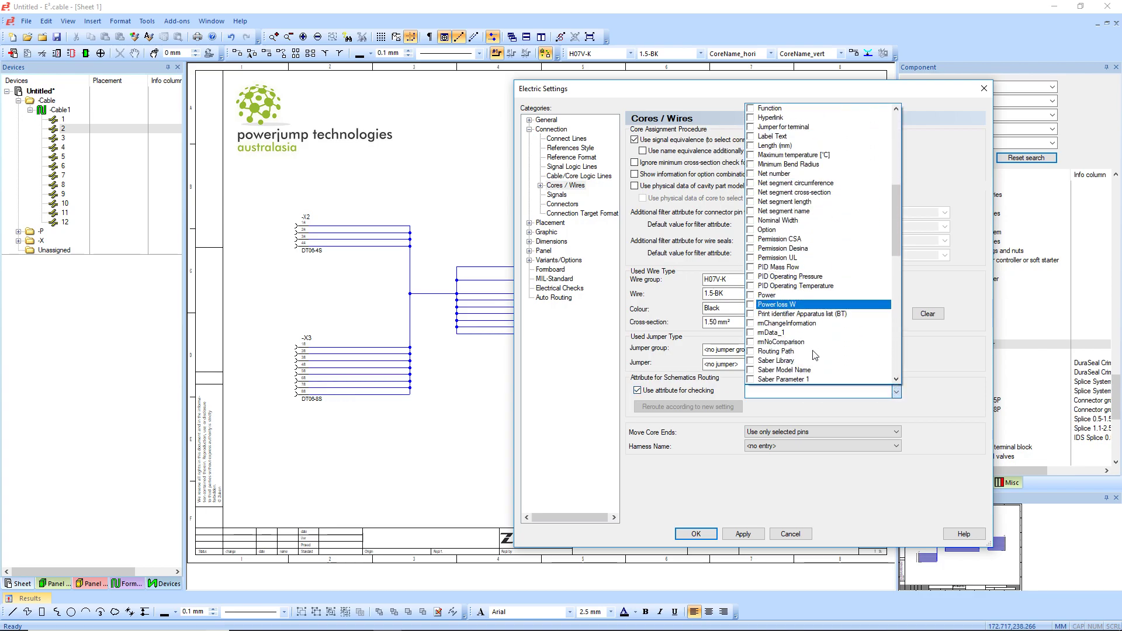
pyautogui.click(935, 404)
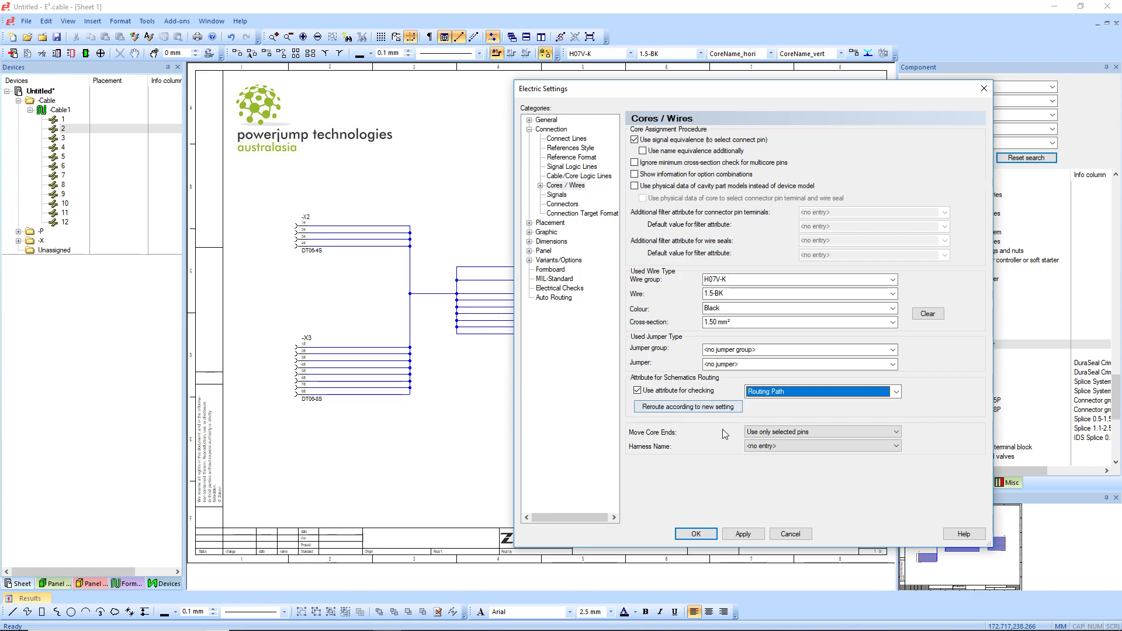
# Step: Apply the electric settings and reroute the connections according to the new setting
pyautogui.click(752, 536)
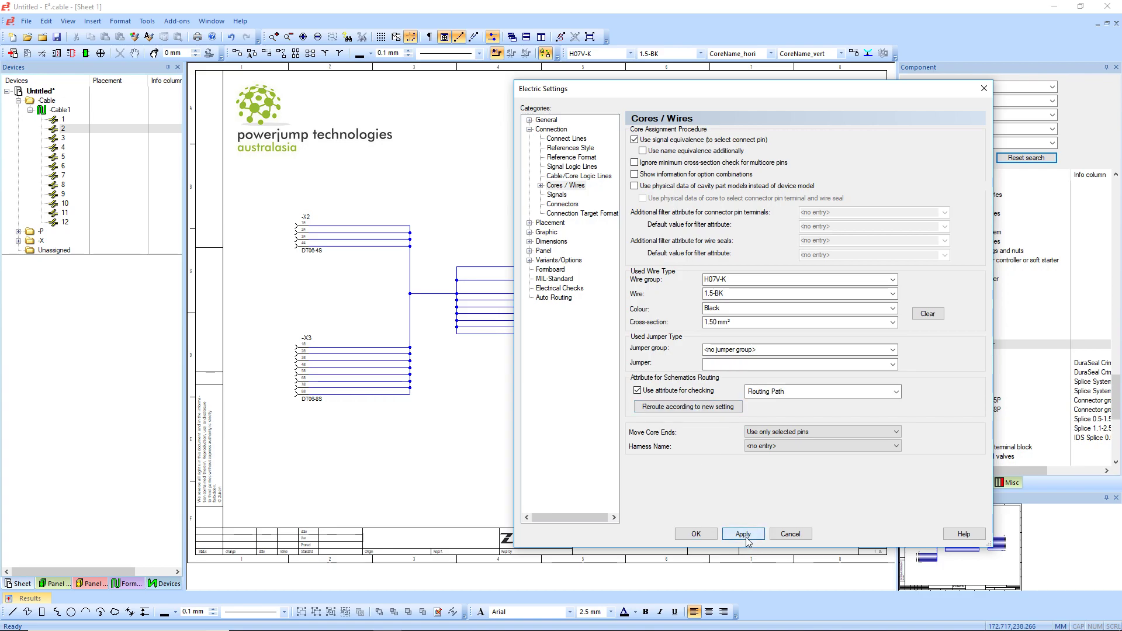
pyautogui.click(688, 407)
pyautogui.click(706, 535)
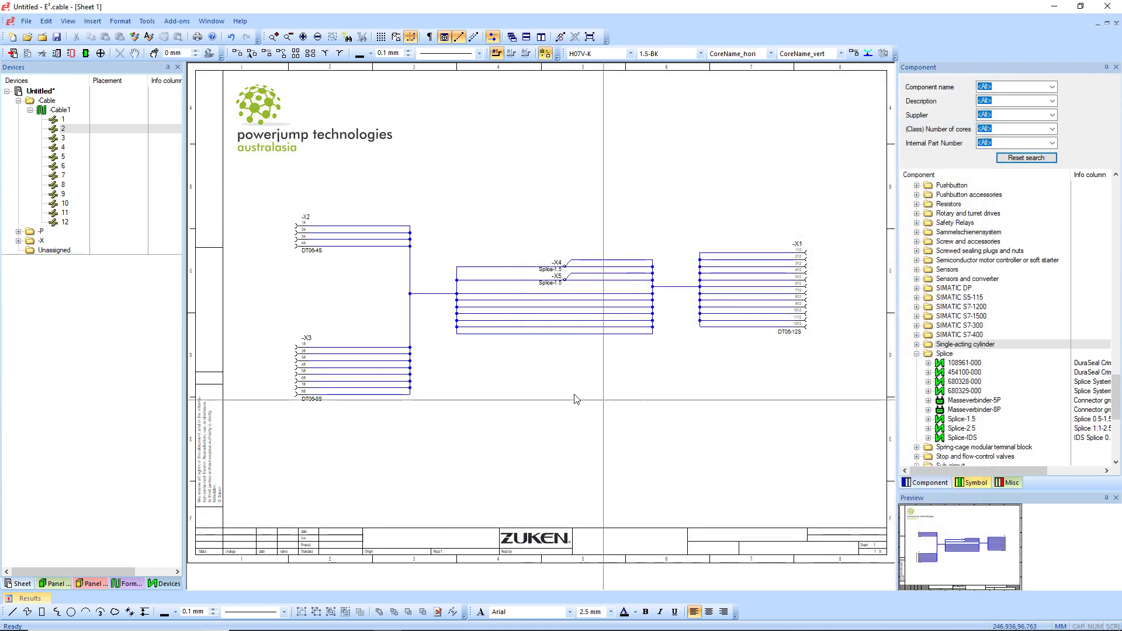
# Step: Examine the individual net segments in the middle block, on both sides of splices X4 and X5 and on the lines below
pyautogui.moveTo(426, 174); pyautogui.dragTo(713, 441, button='middle')
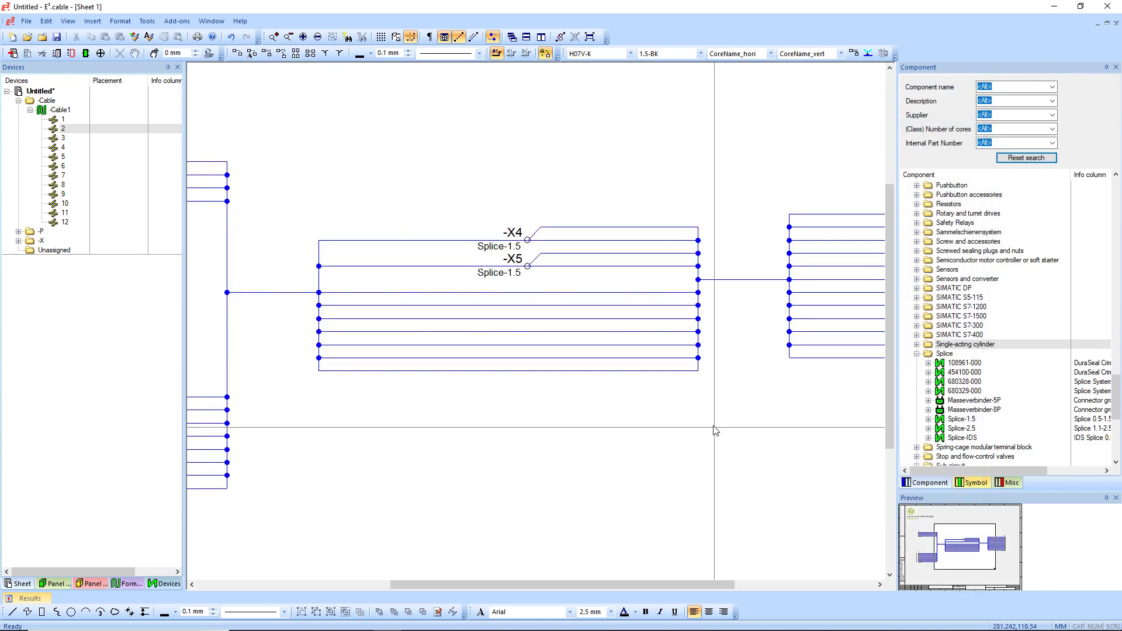
pyautogui.moveTo(257, 169); pyautogui.dragTo(731, 473)
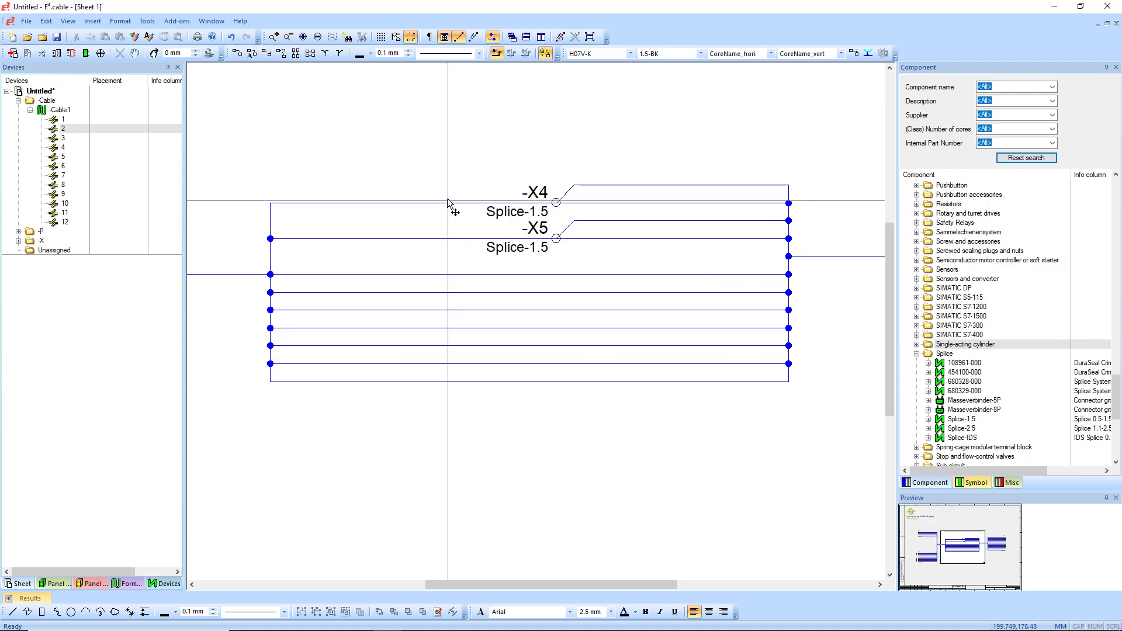
pyautogui.click(440, 238)
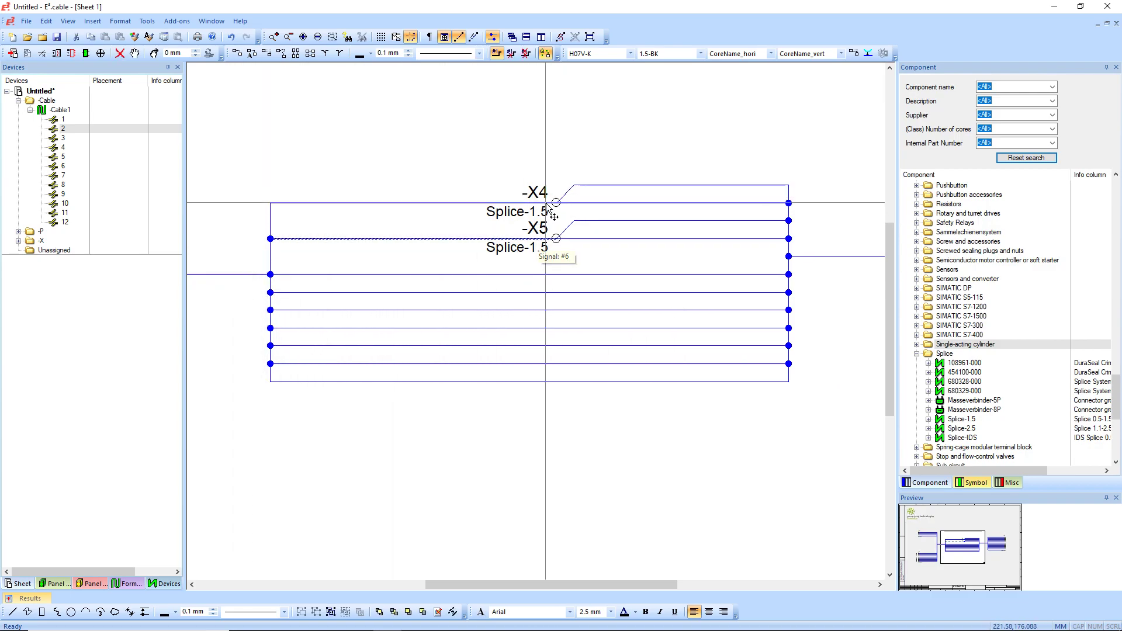
pyautogui.click(563, 141)
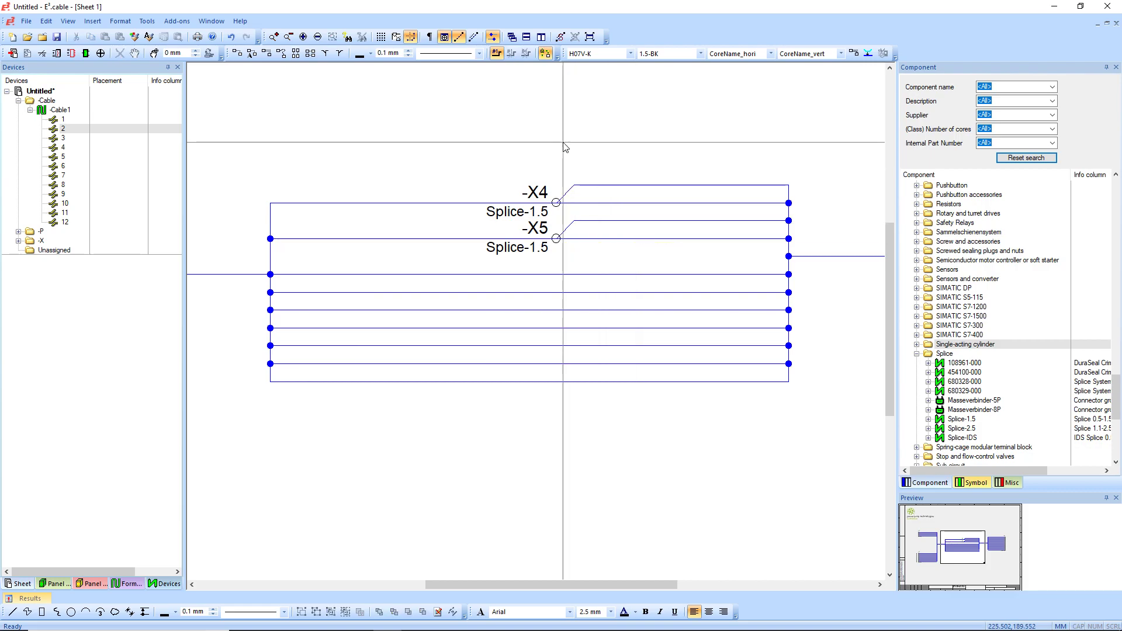
pyautogui.click(506, 275)
pyautogui.click(534, 293)
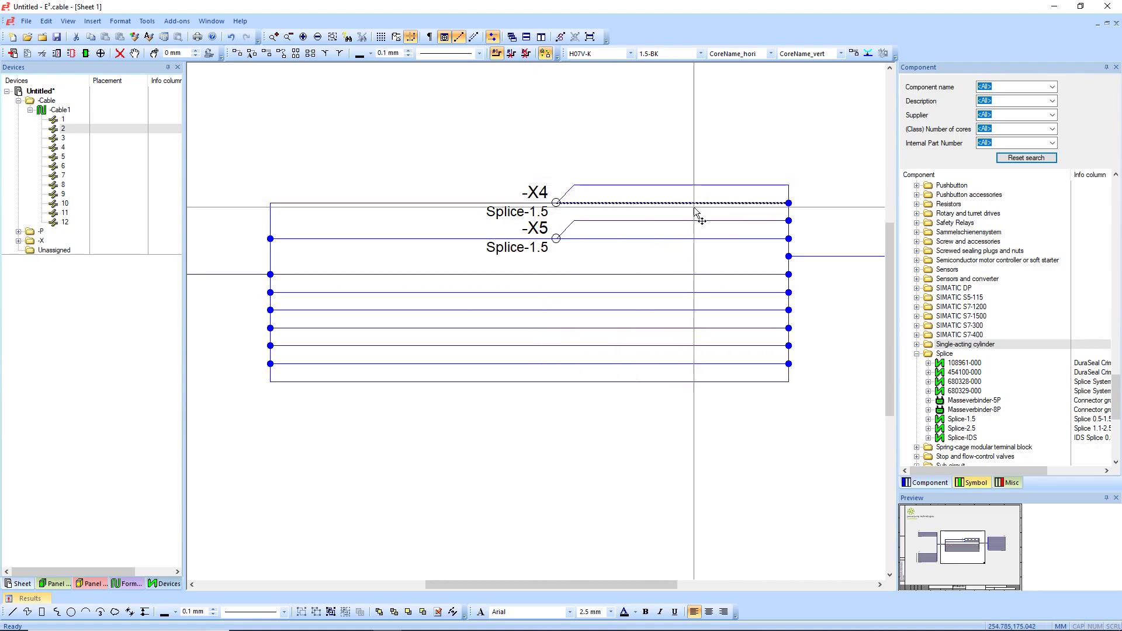
pyautogui.click(695, 239)
pyautogui.click(553, 292)
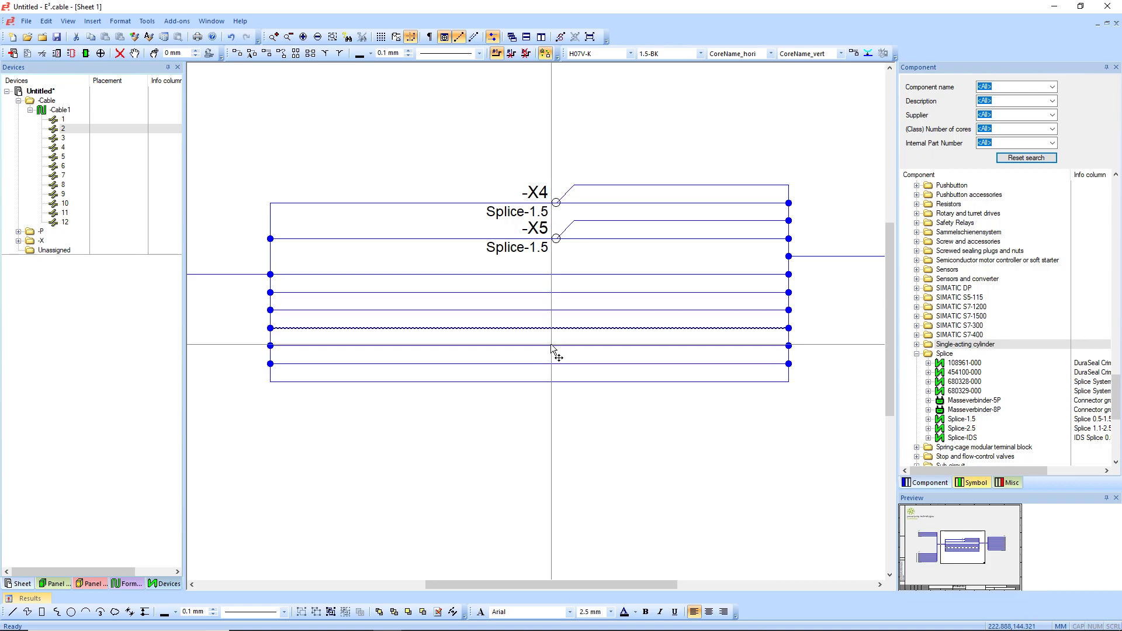
pyautogui.click(553, 383)
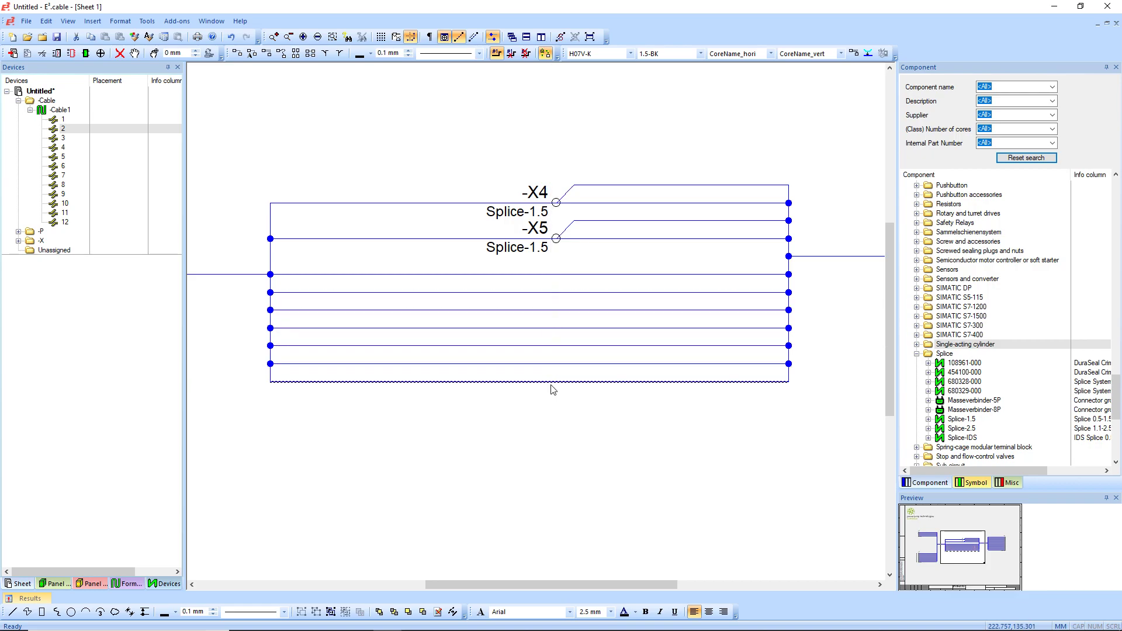
# Step: Add the Routing Path attribute with value a to the upper net segment leaving splice X4 on the right, and show it on the sheet
pyautogui.rightClick(692, 186)
pyautogui.click(742, 560)
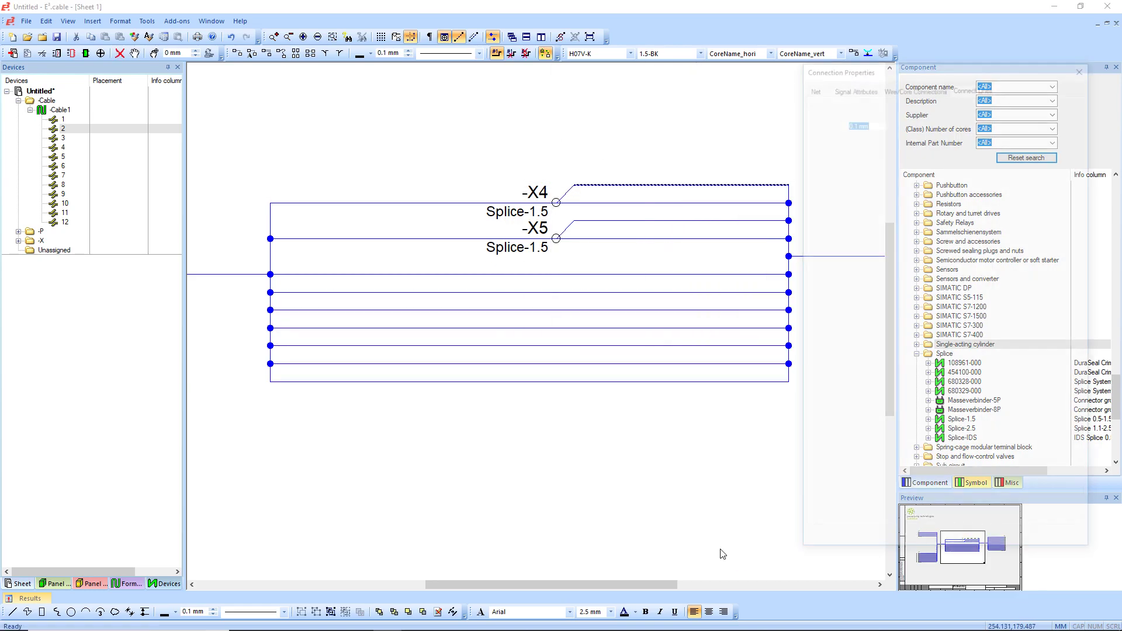
pyautogui.click(823, 87)
pyautogui.click(987, 450)
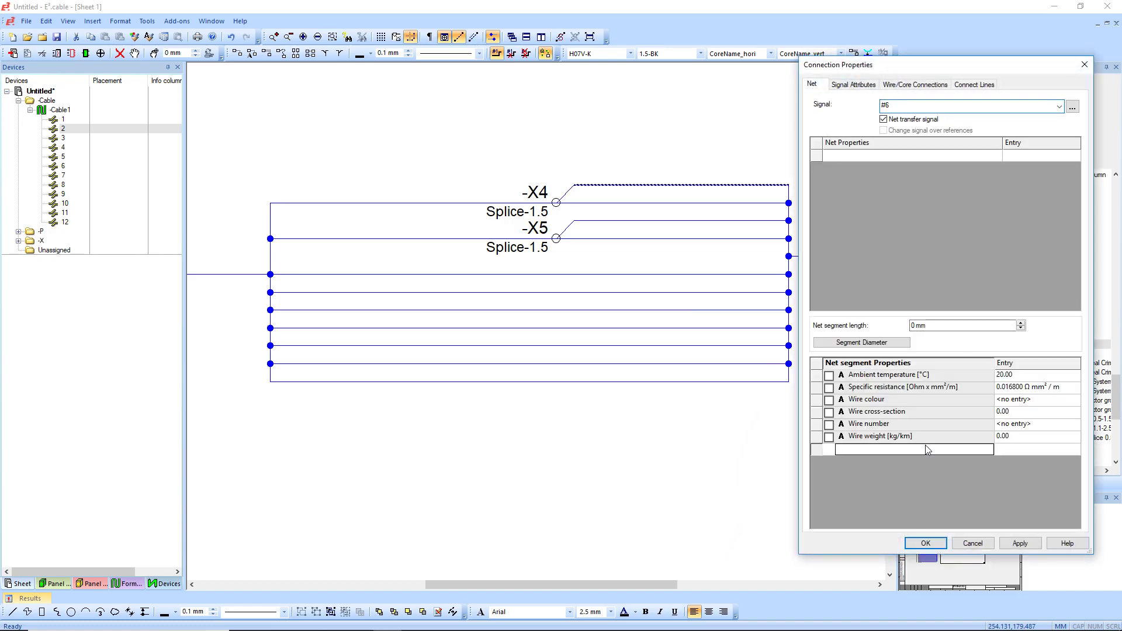
pyautogui.click(973, 455)
pyautogui.click(907, 552)
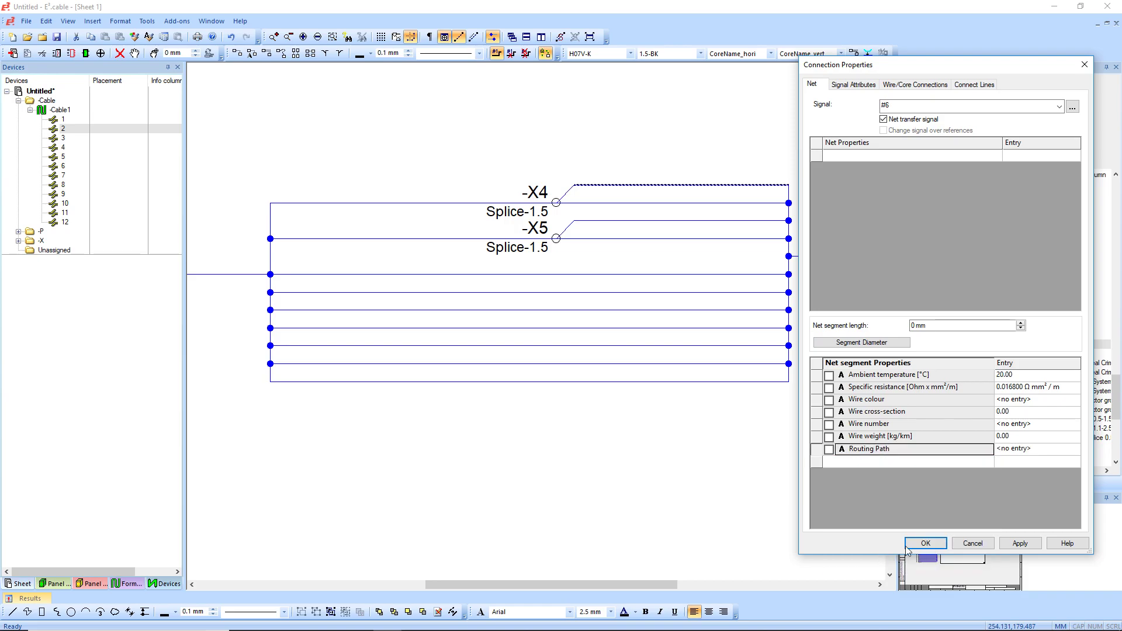
pyautogui.click(1031, 449)
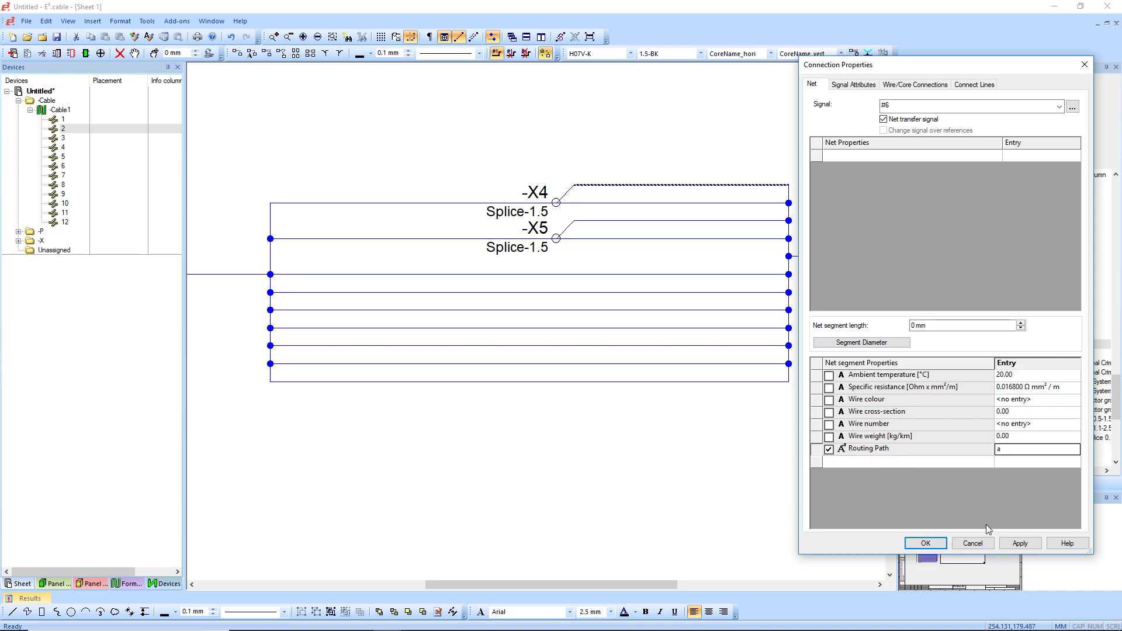
pyautogui.click(1013, 544)
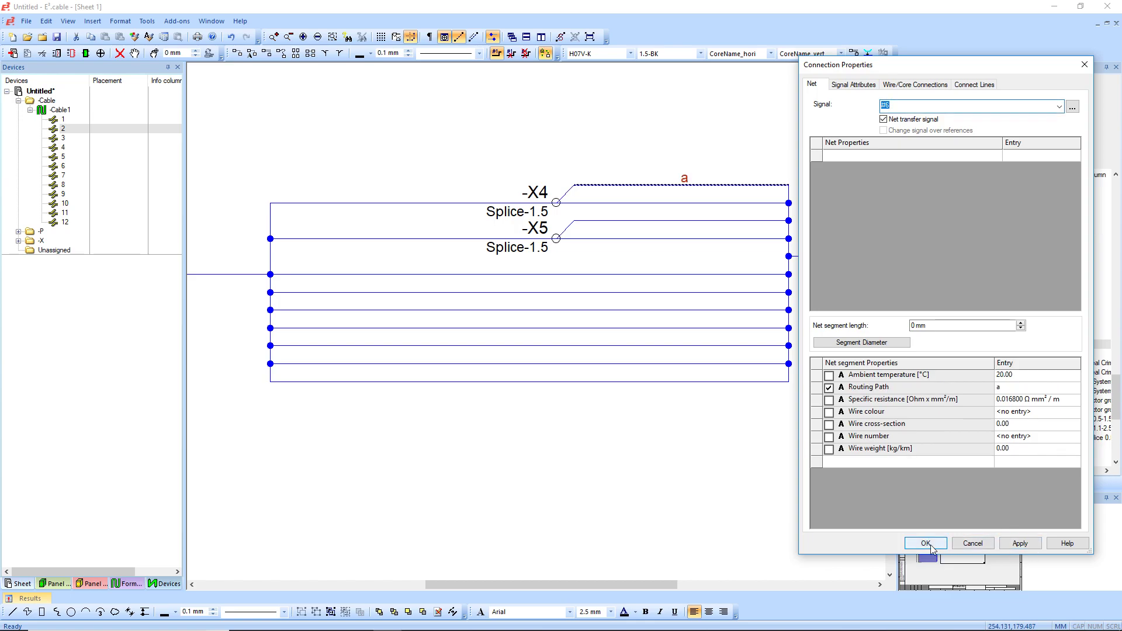
pyautogui.click(926, 544)
pyautogui.rightClick(688, 203)
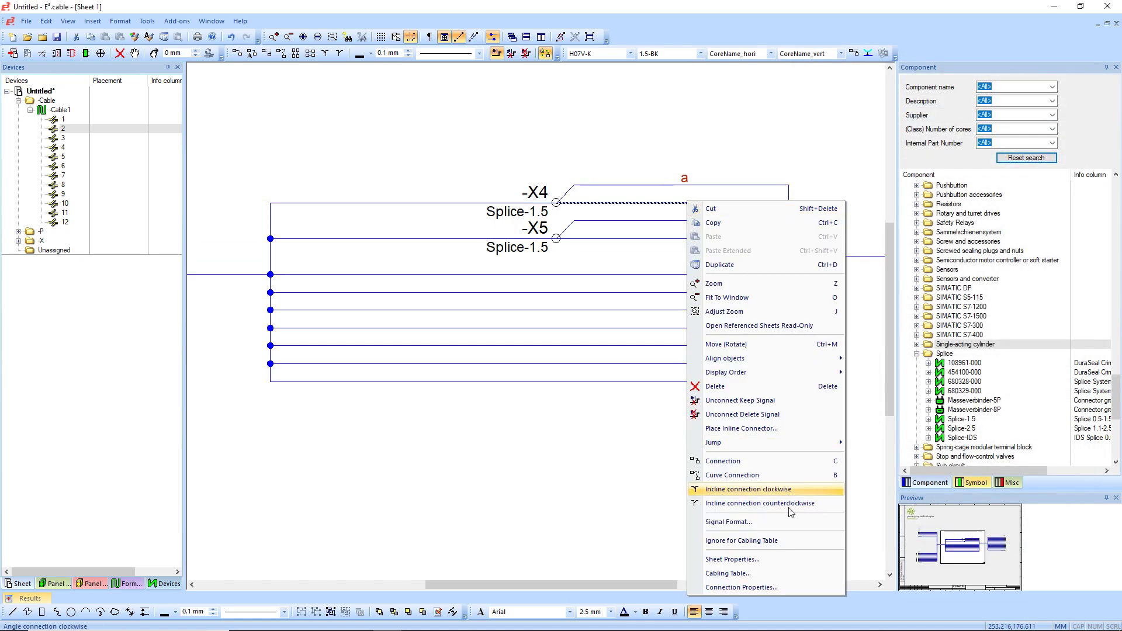
pyautogui.click(765, 587)
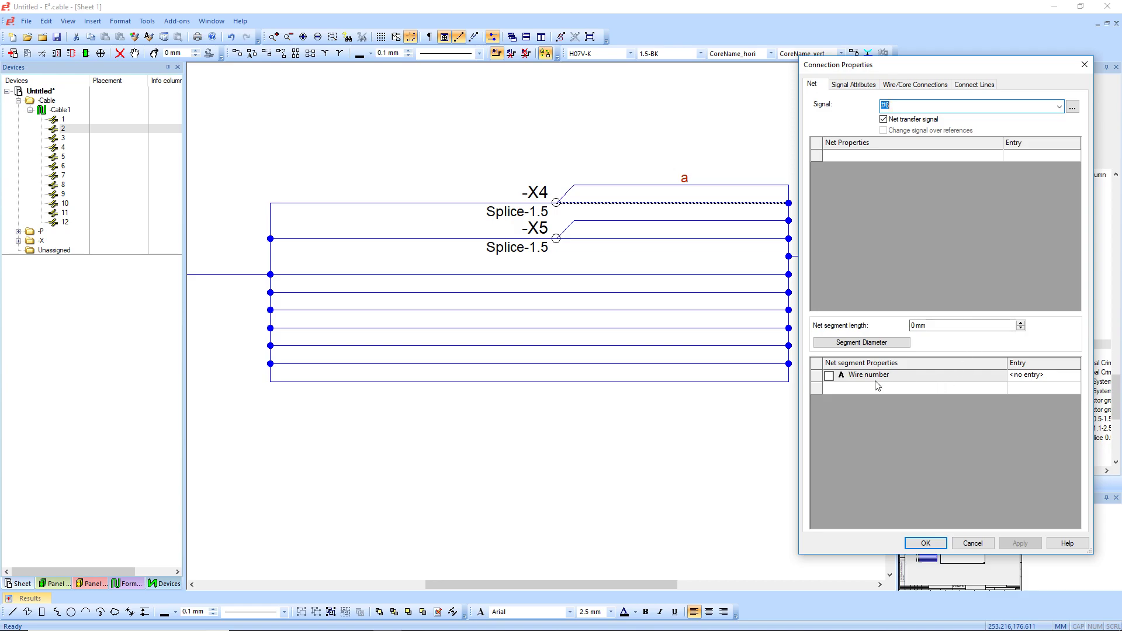
pyautogui.click(997, 389)
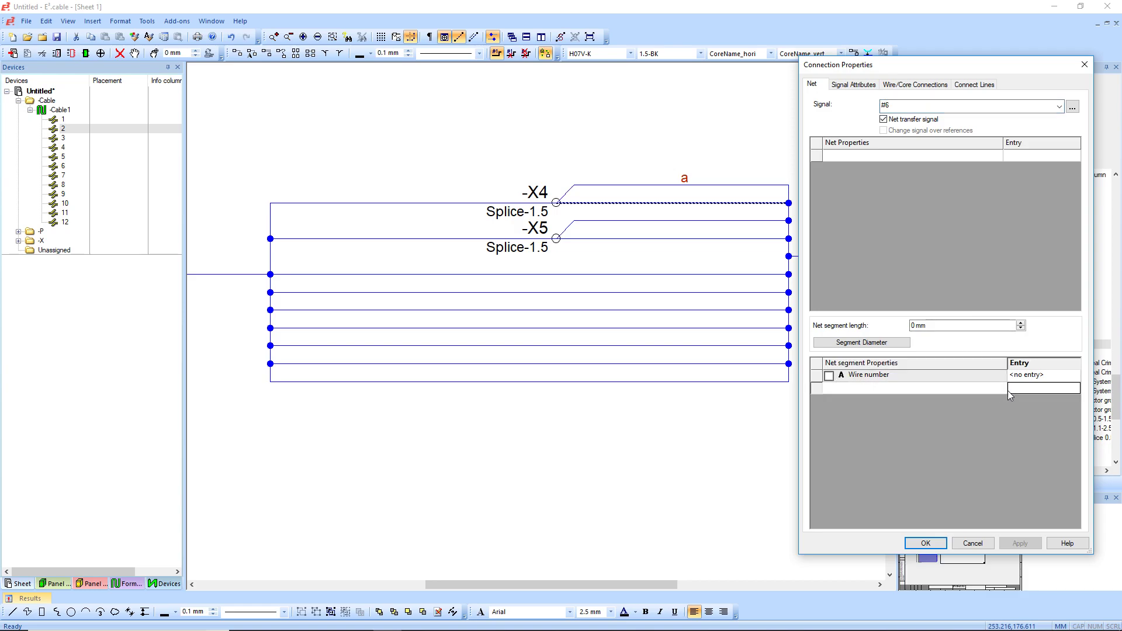
pyautogui.click(1001, 389)
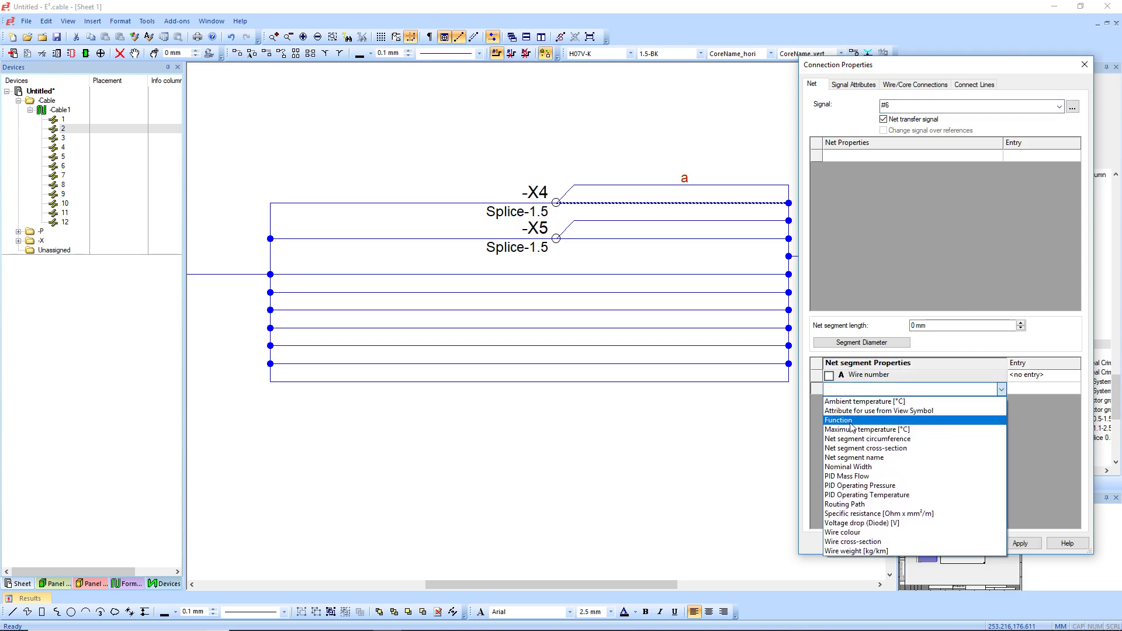
pyautogui.click(1053, 436)
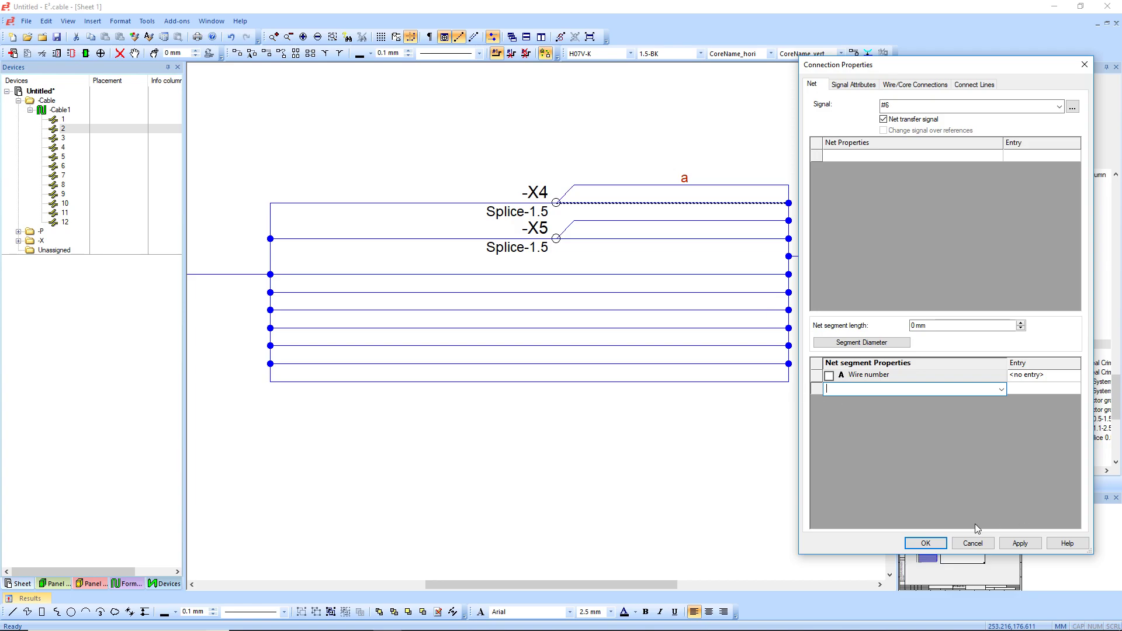
pyautogui.click(926, 542)
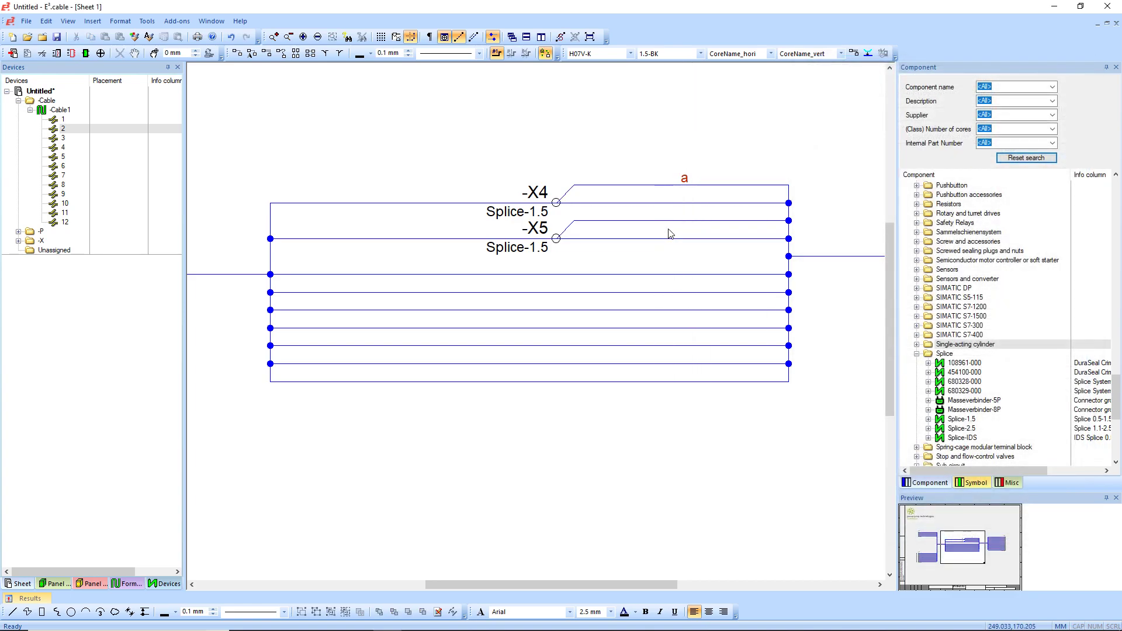
# Step: Add the Routing Path attribute with value b to the upper net segment leaving splice X5 on the right
pyautogui.rightClick(674, 226)
pyautogui.click(718, 581)
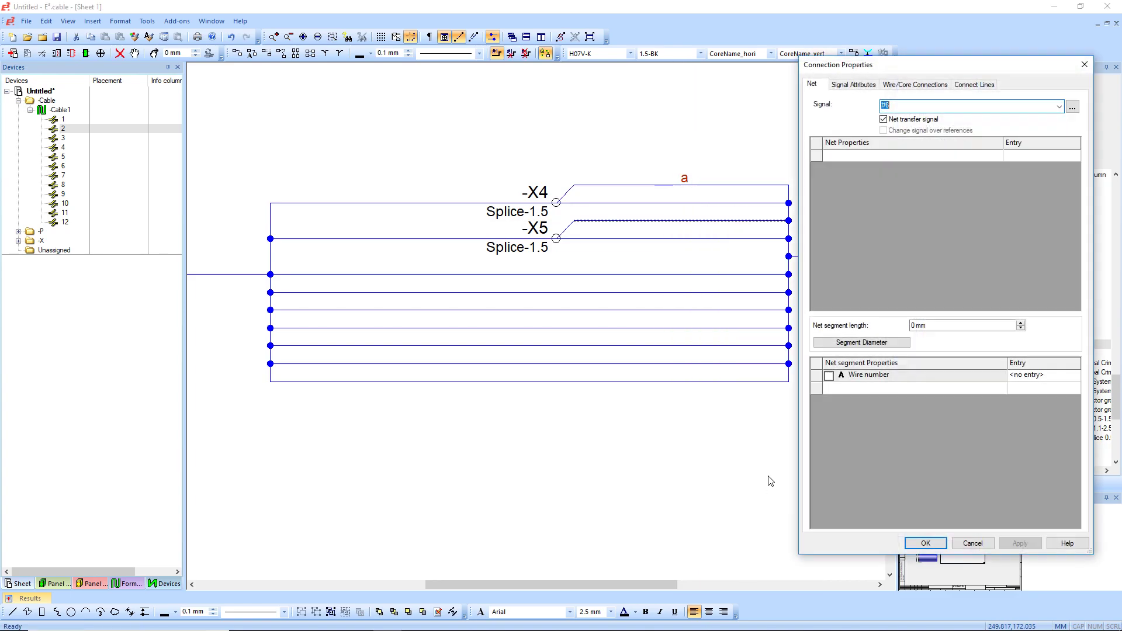
pyautogui.click(992, 390)
pyautogui.click(1001, 389)
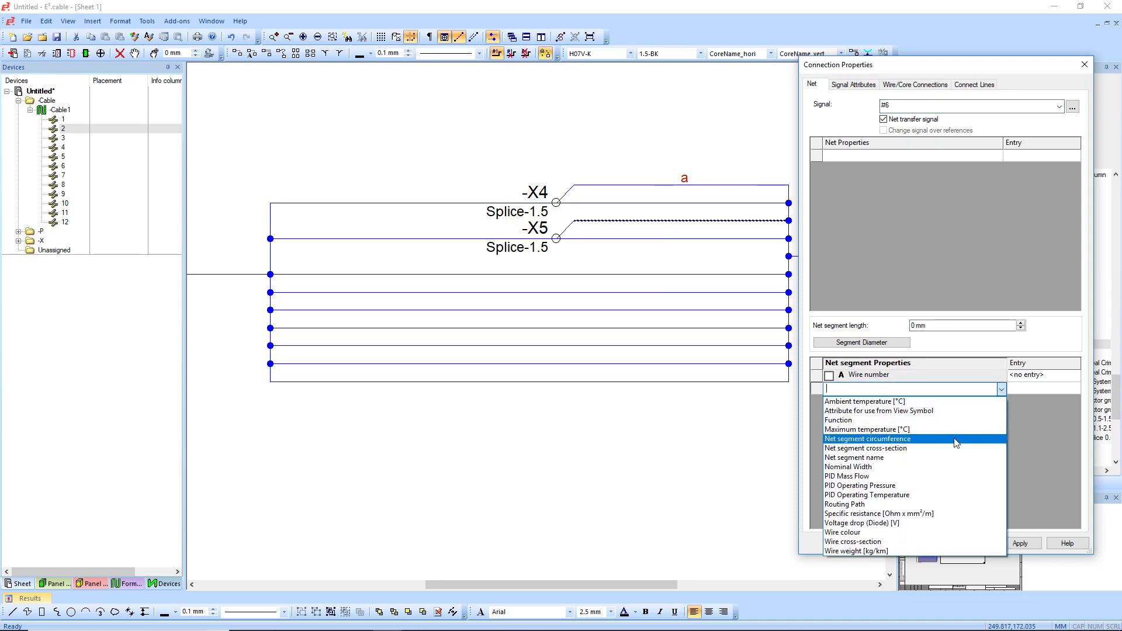
pyautogui.click(916, 514)
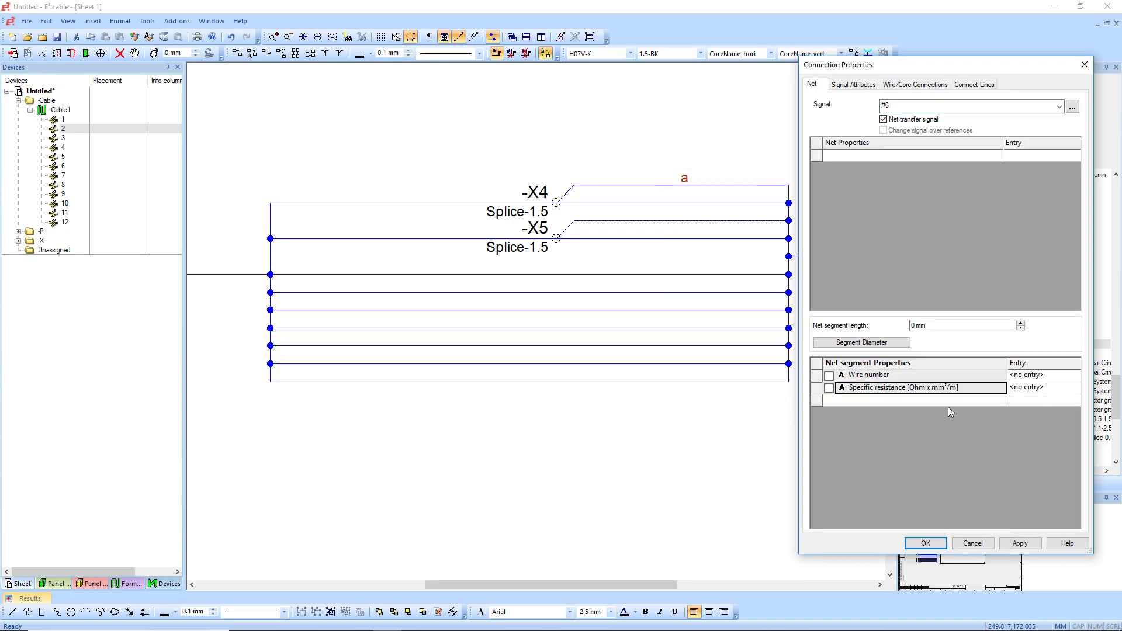
pyautogui.rightClick(810, 392)
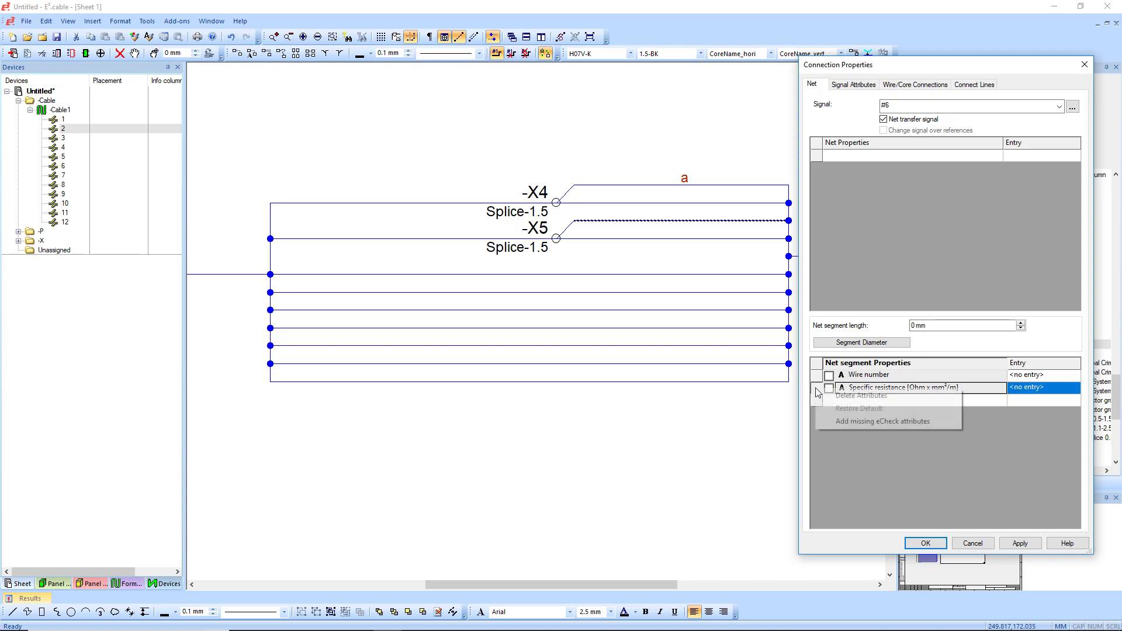
pyautogui.click(848, 395)
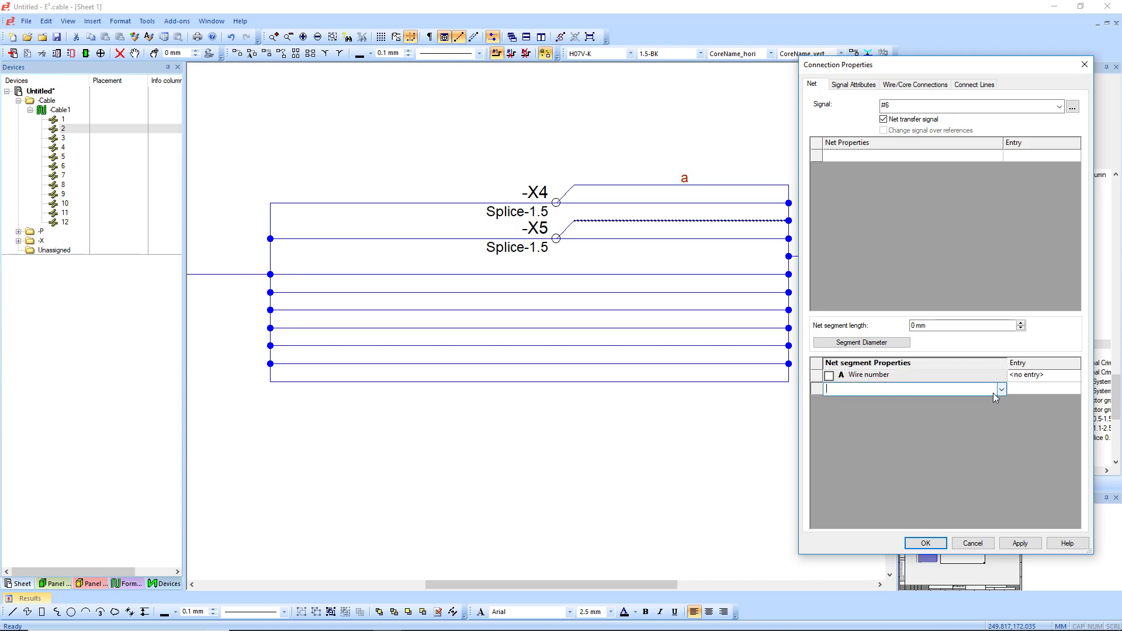
pyautogui.click(994, 390)
pyautogui.click(912, 509)
pyautogui.click(1048, 388)
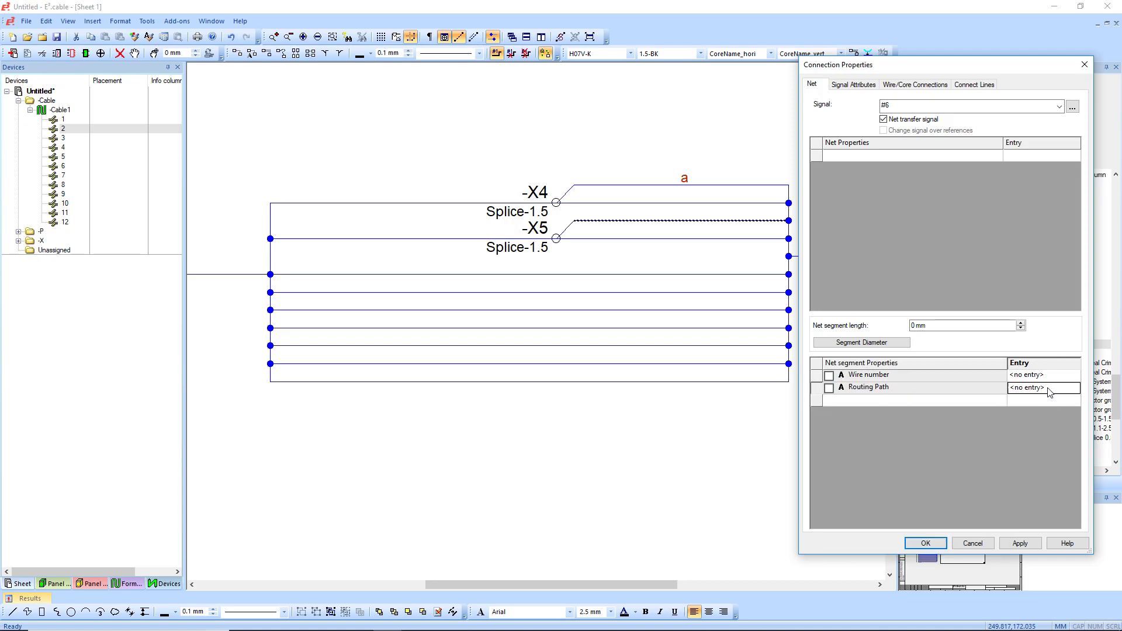
pyautogui.click(1020, 543)
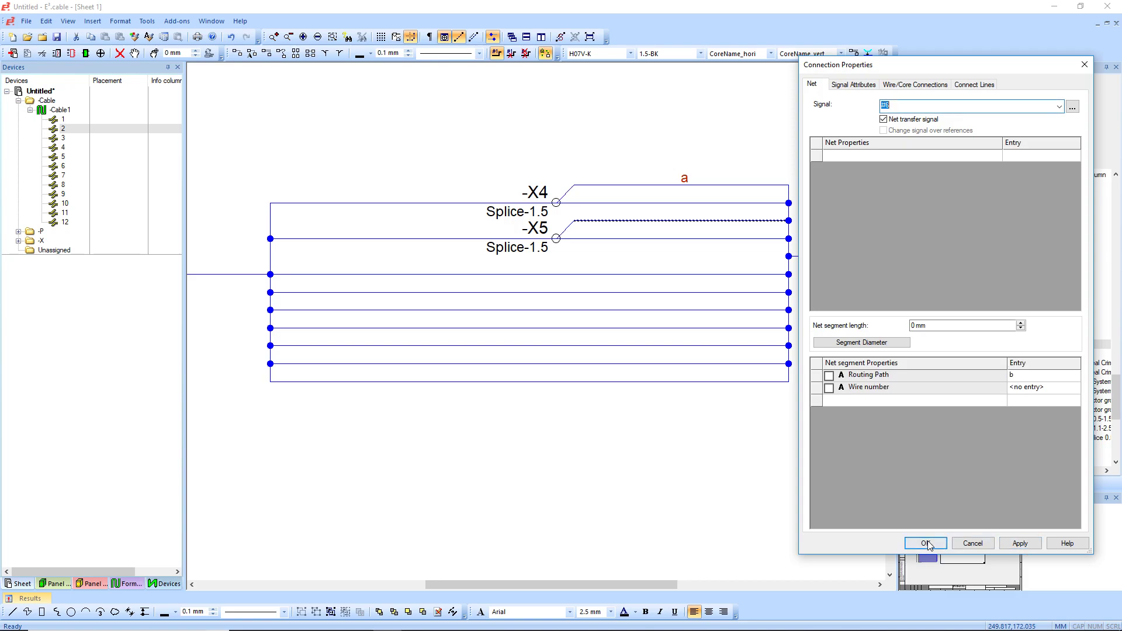
pyautogui.click(925, 543)
# Step: Change the Routing Path of the upper segment right of splice X5 to c and show it on the sheet
pyautogui.rightClick(677, 227)
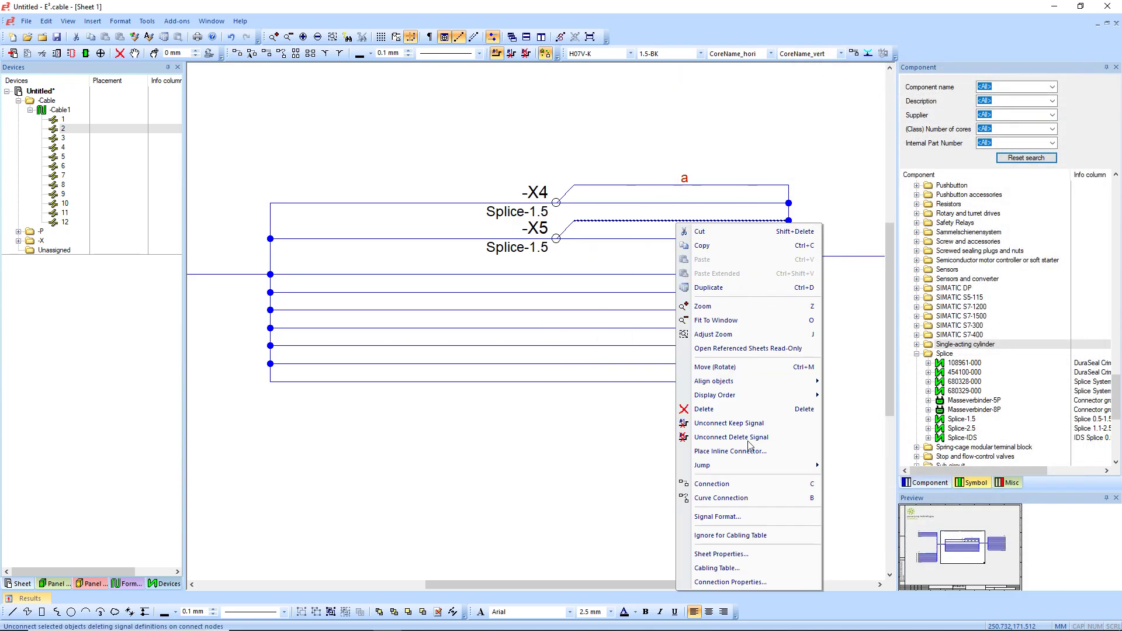
pyautogui.click(730, 581)
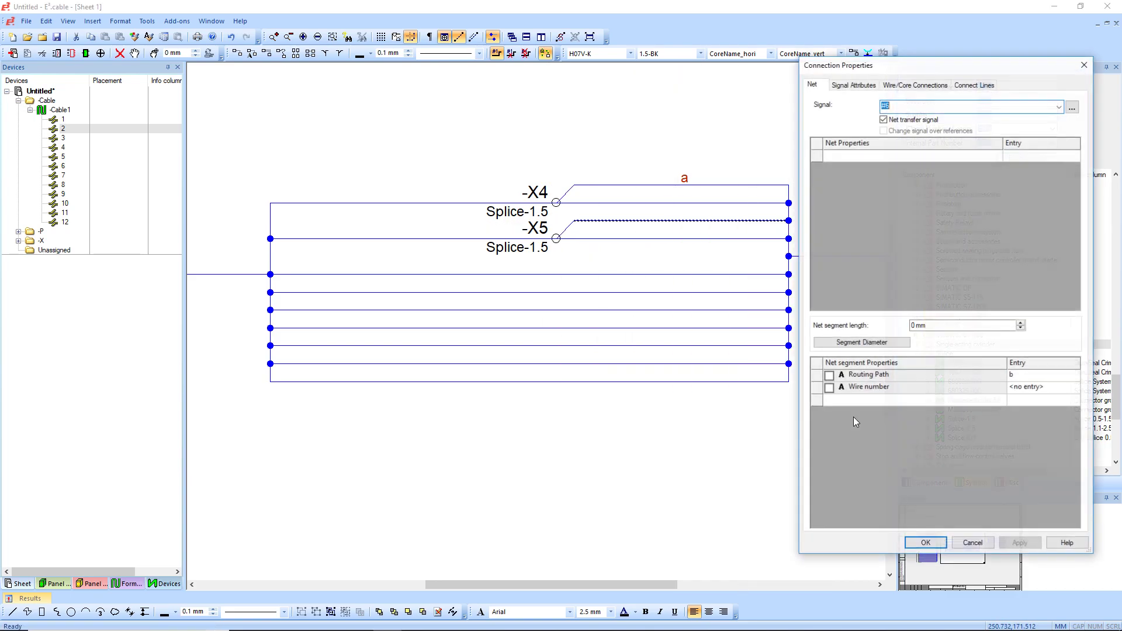
pyautogui.click(1021, 377)
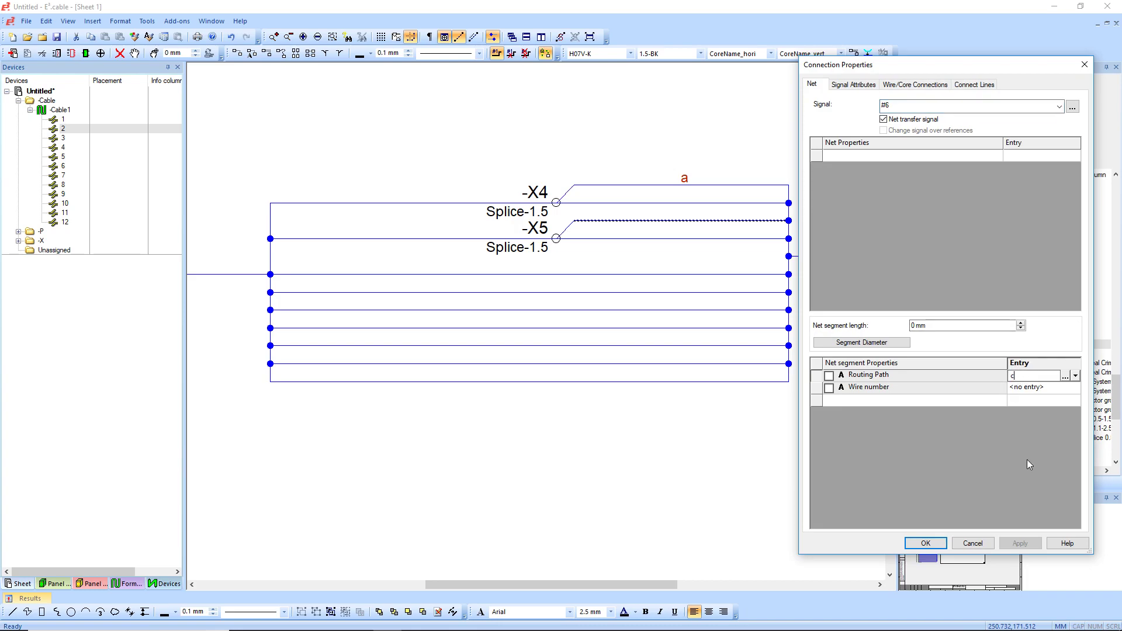
pyautogui.click(830, 376)
pyautogui.click(1020, 542)
pyautogui.click(925, 543)
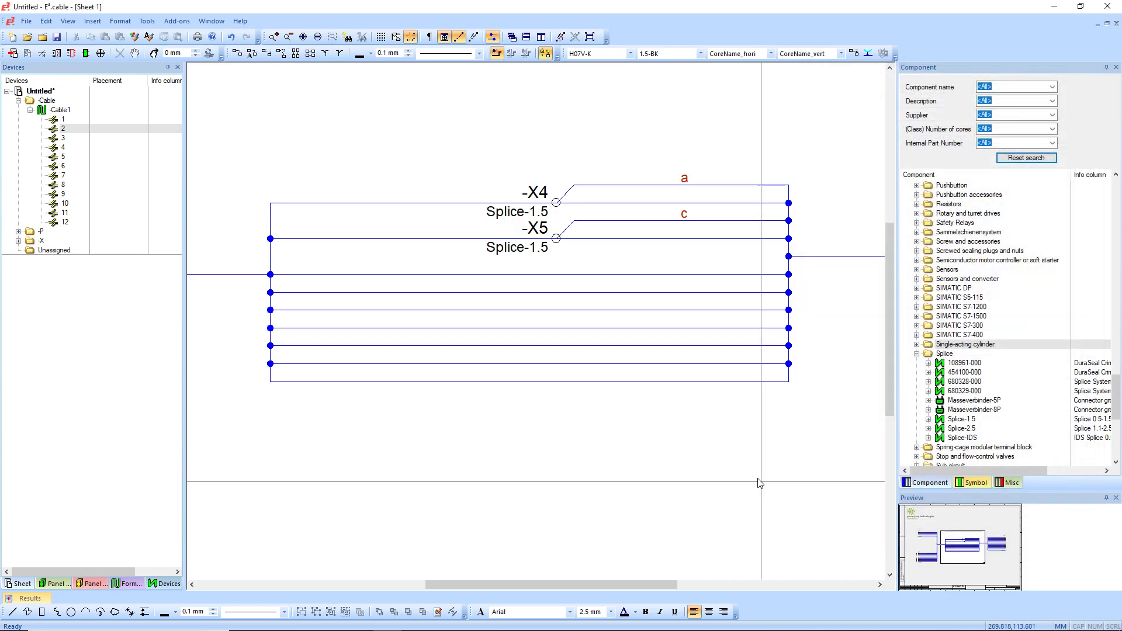
# Step: Add a Routing Path attribute to the straight net segment right of splice X4 and apply the connection properties
pyautogui.rightClick(684, 210)
pyautogui.click(731, 596)
pyautogui.click(853, 389)
pyautogui.click(1002, 389)
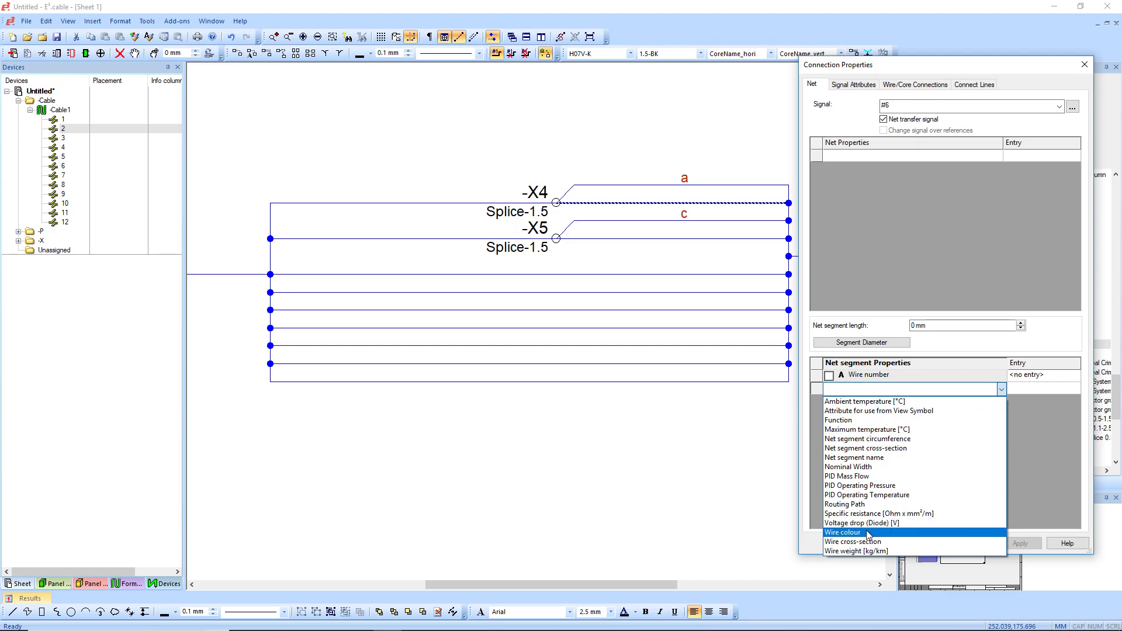
pyautogui.click(911, 513)
pyautogui.click(1053, 388)
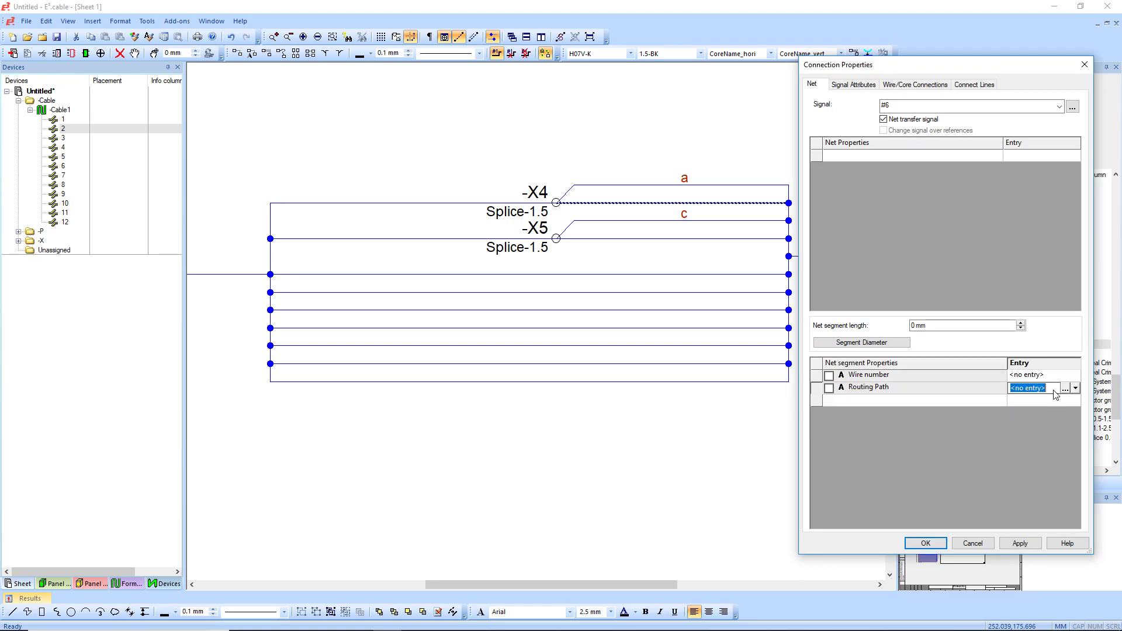
pyautogui.click(1020, 542)
pyautogui.click(925, 543)
# Step: Add the Routing Path attribute with value d to the straight segment right of splice X5, and show it on the sheet
pyautogui.click(690, 239)
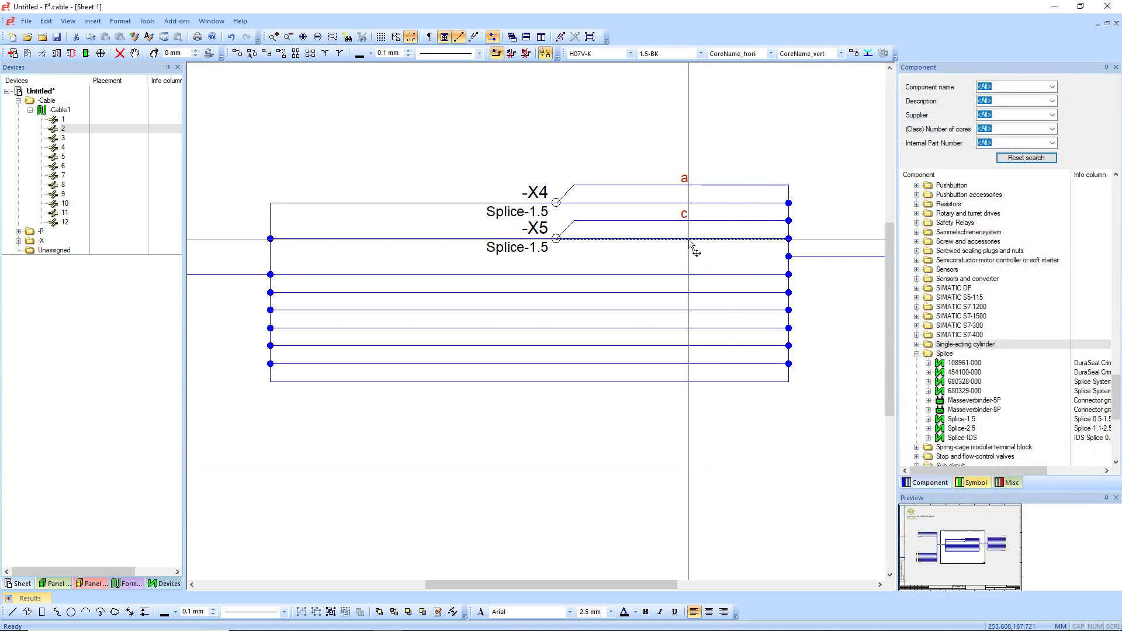
pyautogui.rightClick(684, 240)
pyautogui.click(743, 388)
pyautogui.click(834, 390)
pyautogui.click(1001, 388)
pyautogui.click(864, 505)
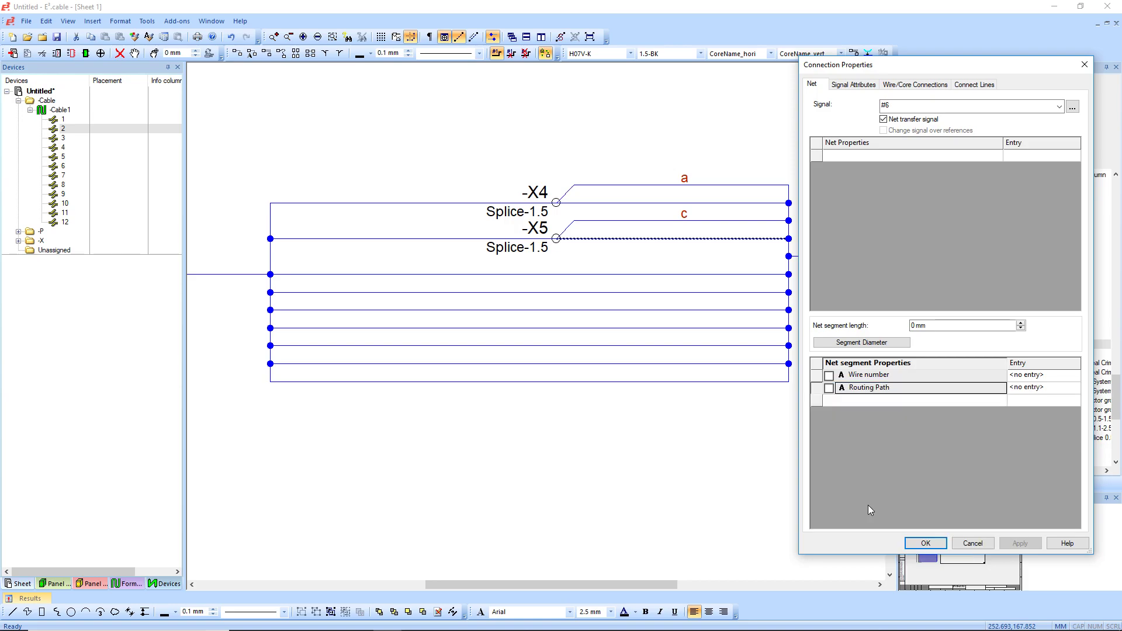
pyautogui.click(1043, 389)
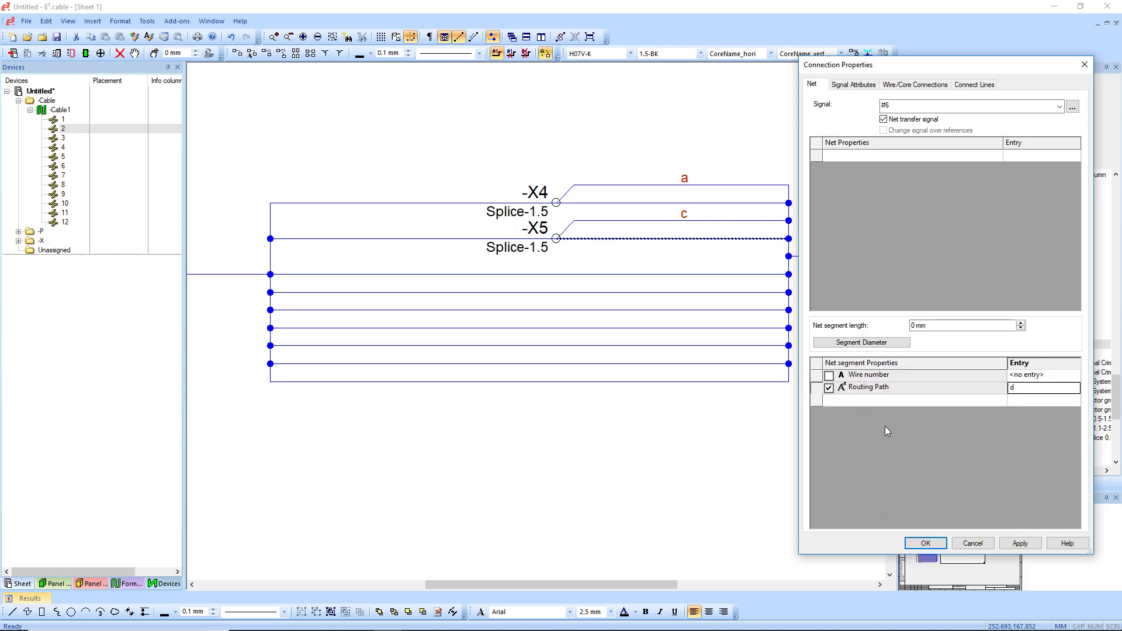
pyautogui.click(1019, 544)
pyautogui.click(926, 543)
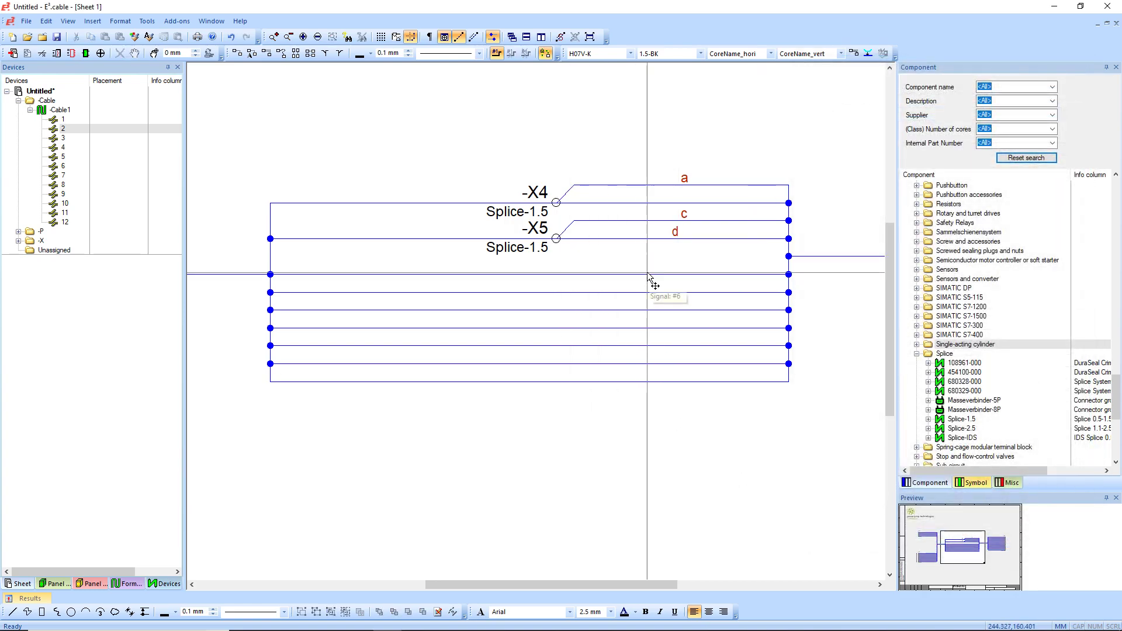
# Step: Add a Routing Path attribute to the first full-width line below splice X5 and apply the connection properties
pyautogui.rightClick(543, 275)
pyautogui.click(597, 388)
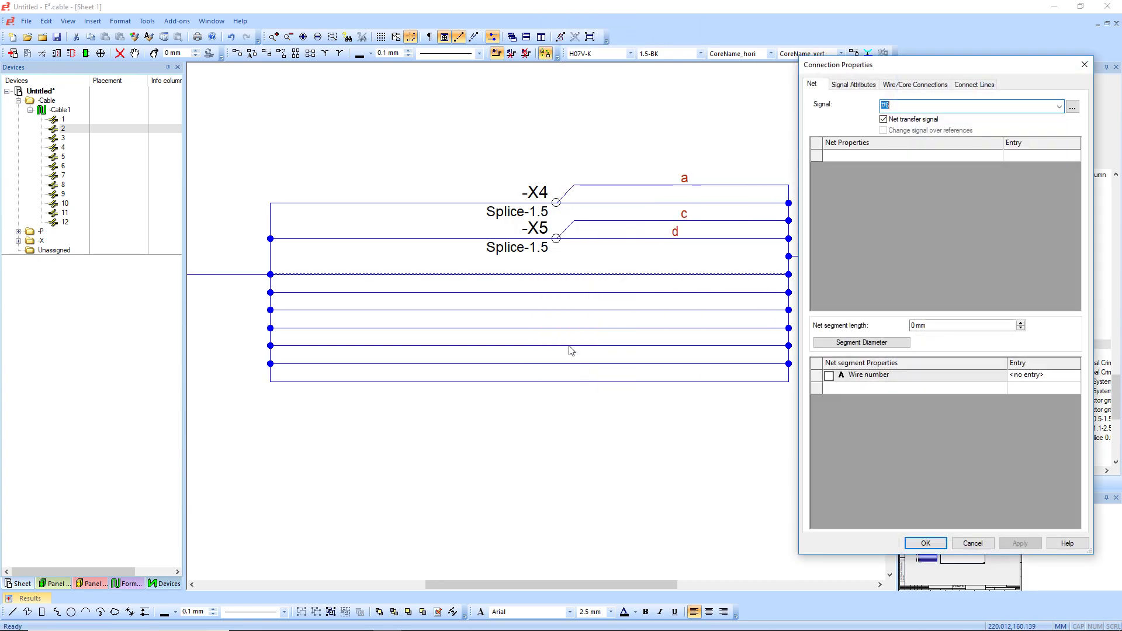
pyautogui.click(966, 389)
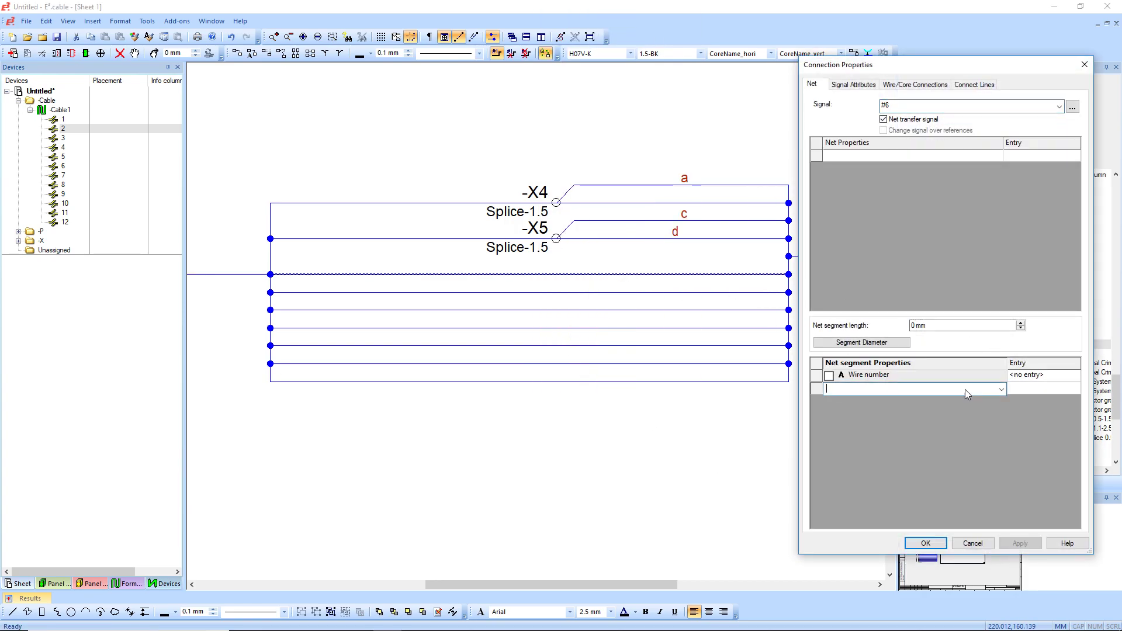
pyautogui.click(1001, 389)
pyautogui.click(911, 501)
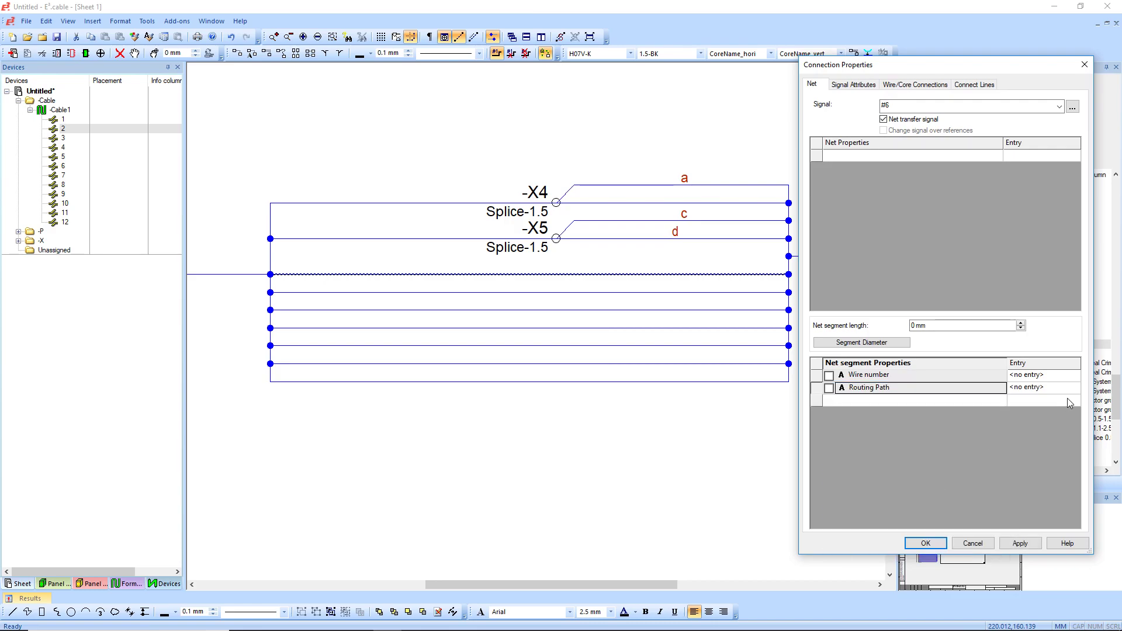
pyautogui.click(1067, 389)
pyautogui.click(1020, 543)
pyautogui.click(973, 543)
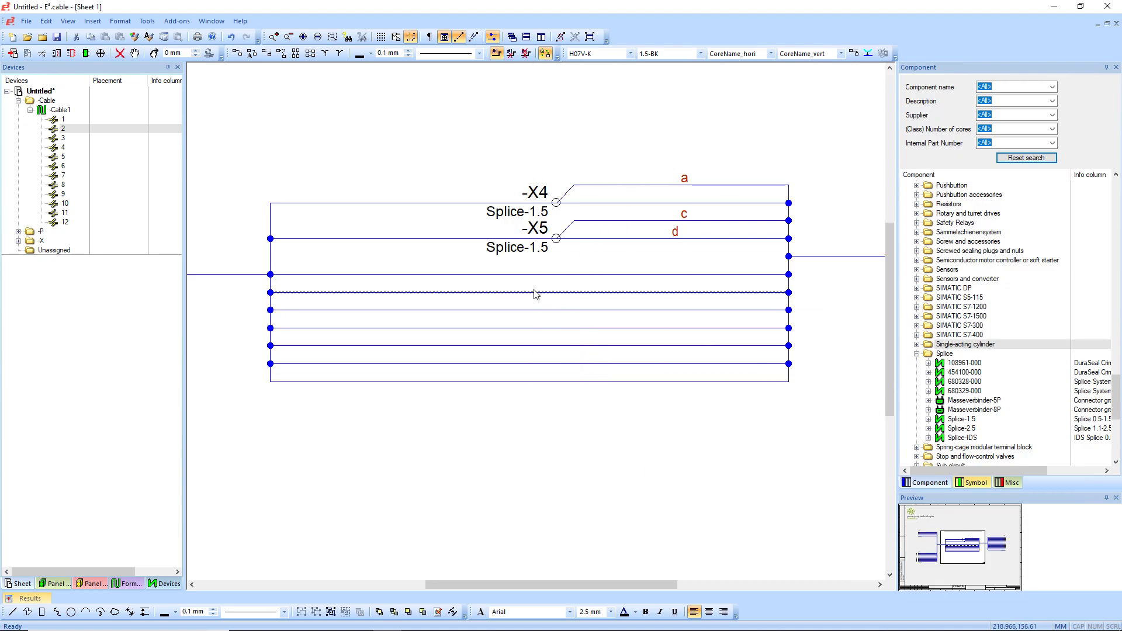
# Step: Add the Routing Path attribute with value f to the second full-width line below splice X5, and show it on the sheet
pyautogui.rightClick(536, 294)
pyautogui.click(578, 385)
pyautogui.click(991, 388)
pyautogui.click(1002, 390)
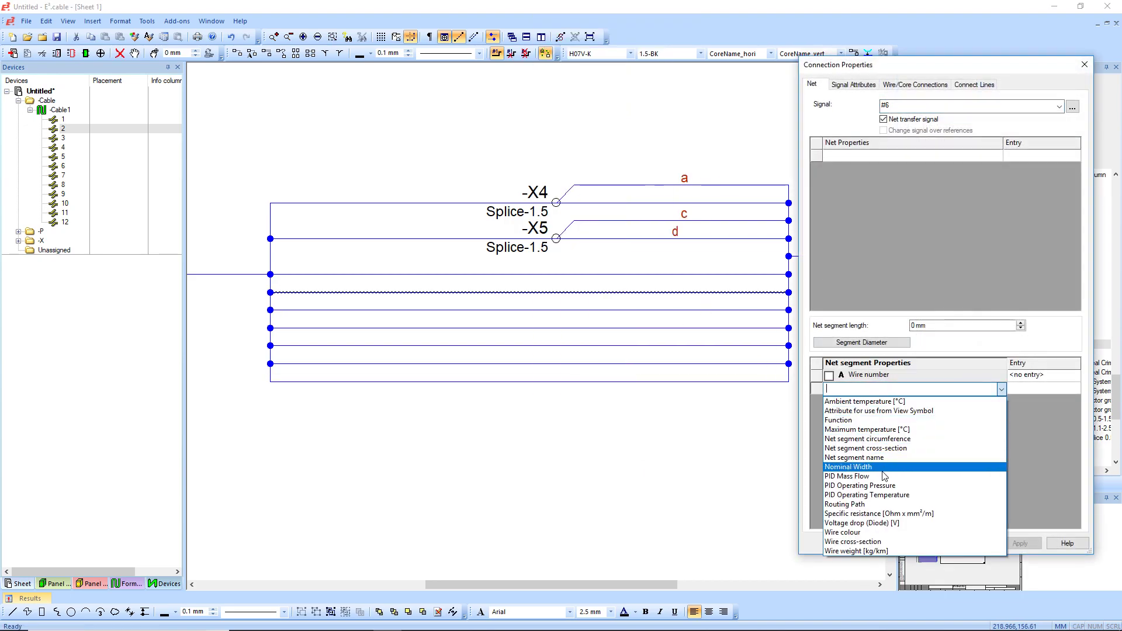
pyautogui.click(879, 504)
pyautogui.click(1058, 390)
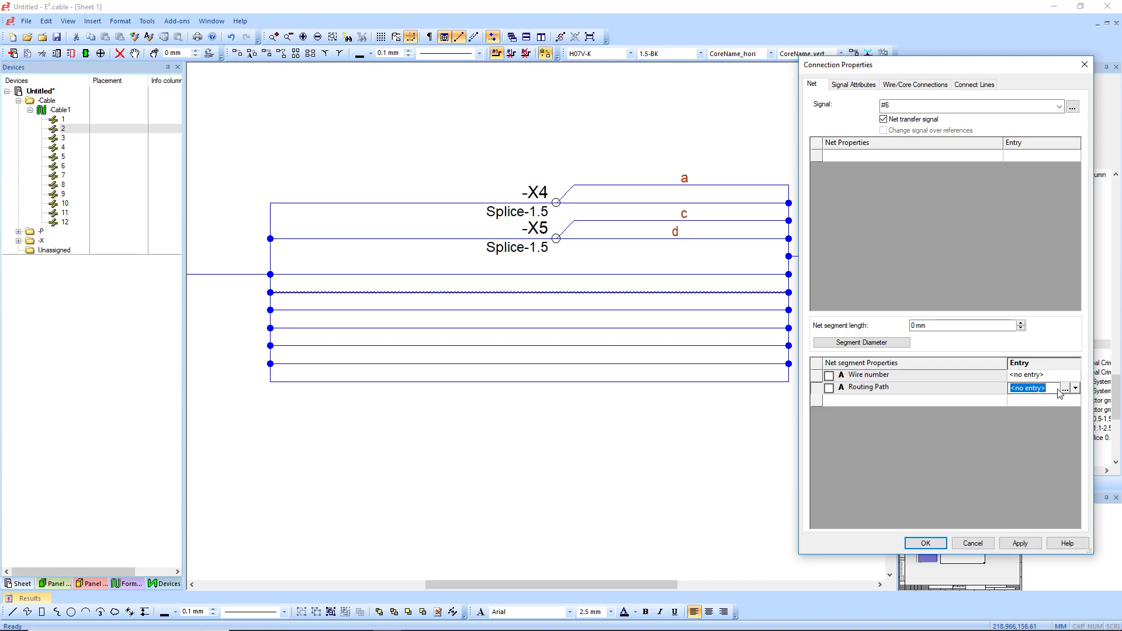
pyautogui.click(1020, 544)
pyautogui.click(926, 543)
# Step: Add the Routing Path attribute with value g to the third full-width line below splice X5 and apply the connection properties
pyautogui.rightClick(535, 310)
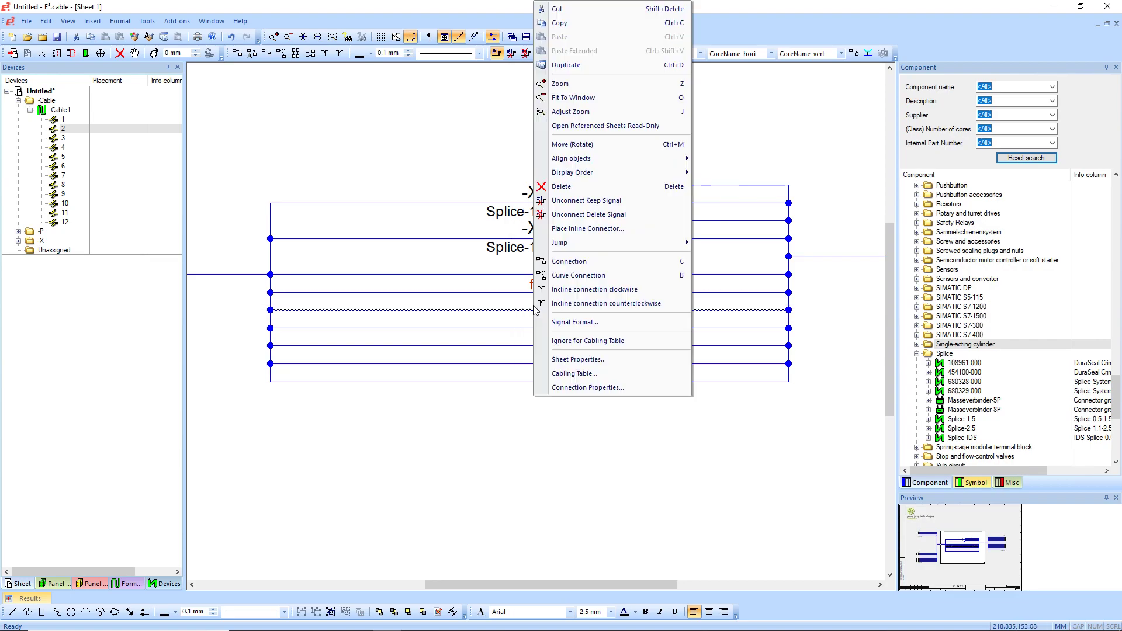
pyautogui.click(588, 387)
pyautogui.click(957, 389)
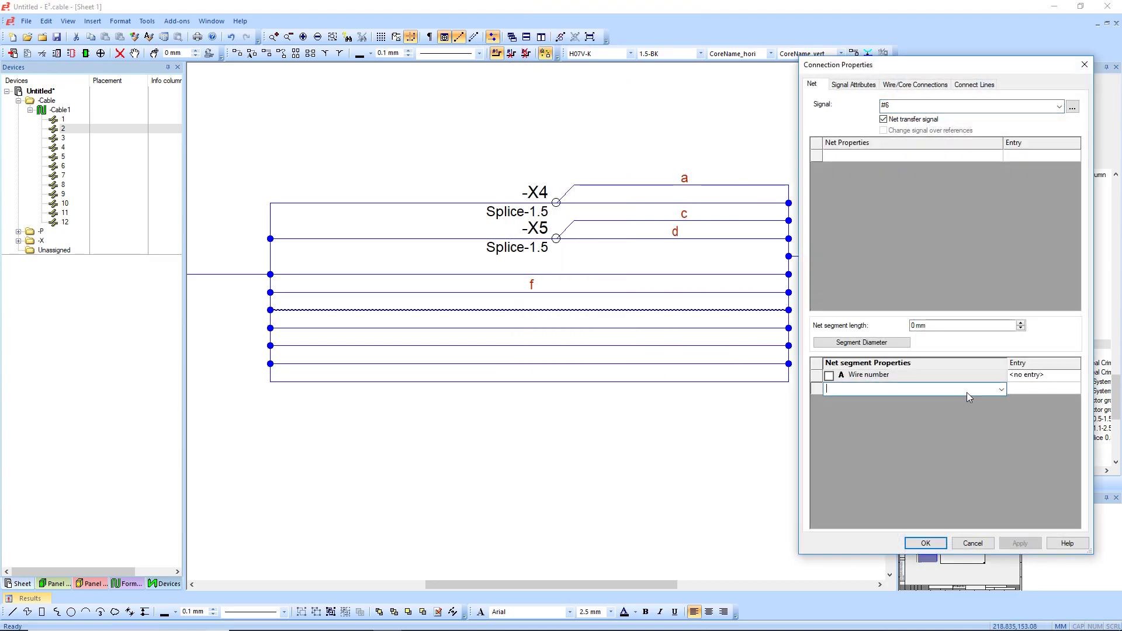
pyautogui.click(997, 391)
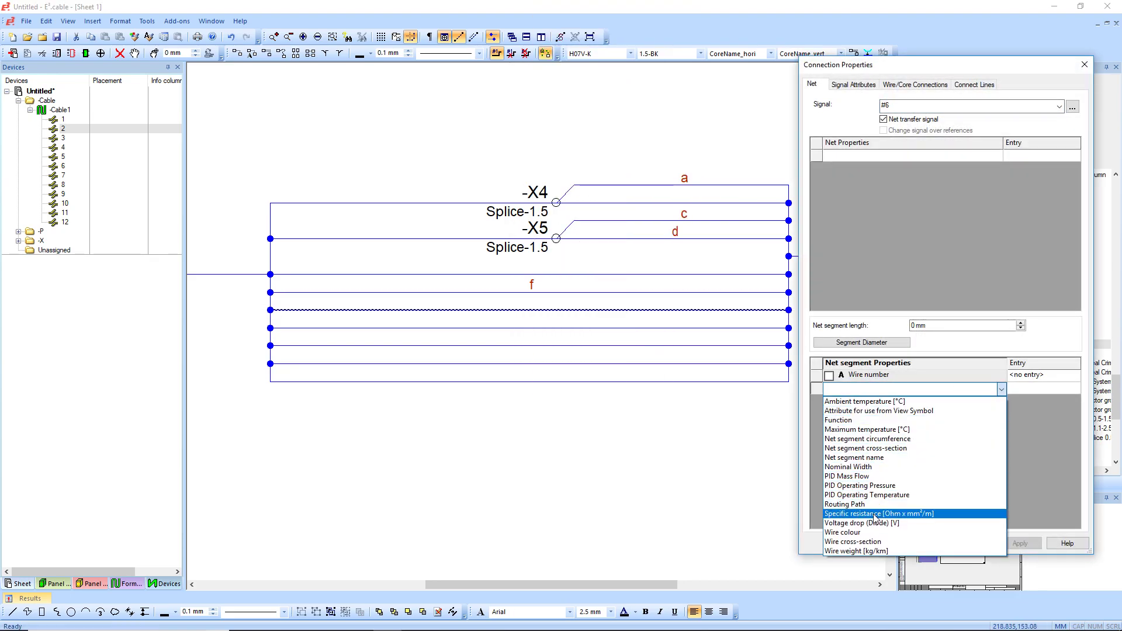
pyautogui.click(965, 513)
pyautogui.click(1050, 391)
pyautogui.write('g')
pyautogui.click(1020, 543)
pyautogui.click(925, 543)
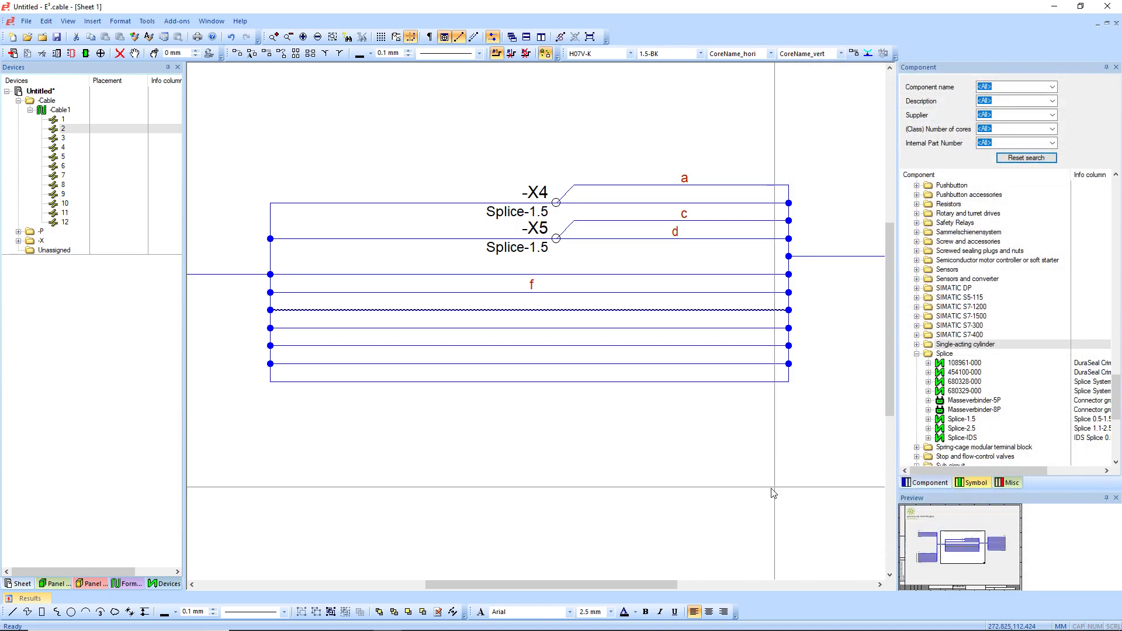
# Step: Add the Routing Path attribute with value h to the fourth full-width line below splice X5, and show it on the sheet
pyautogui.rightClick(532, 327)
pyautogui.click(638, 388)
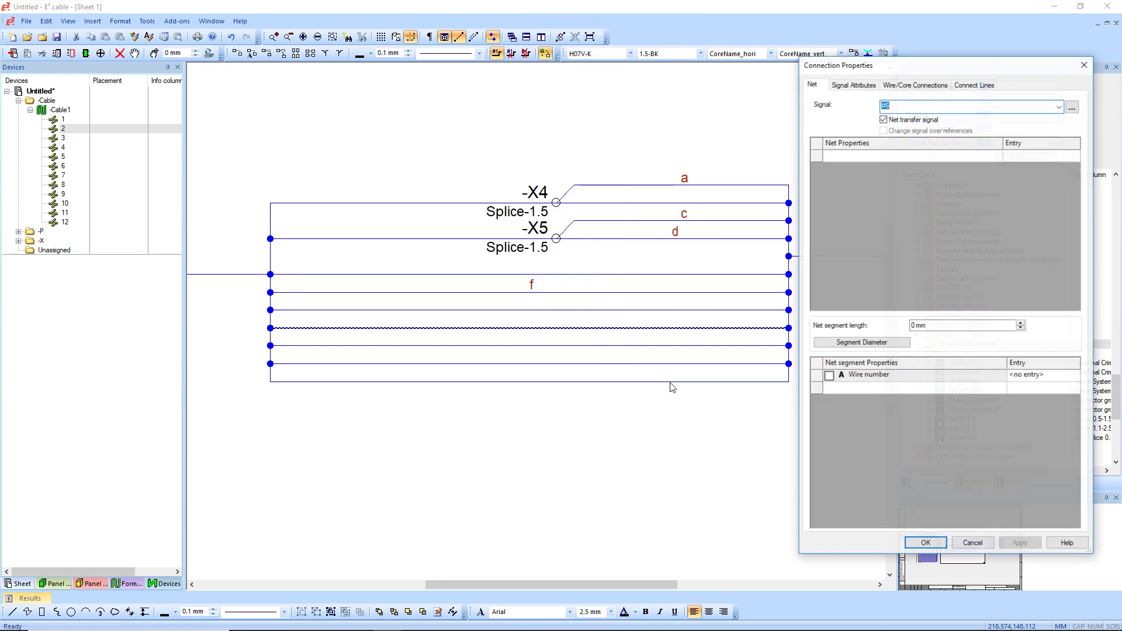
pyautogui.click(992, 388)
pyautogui.click(1000, 388)
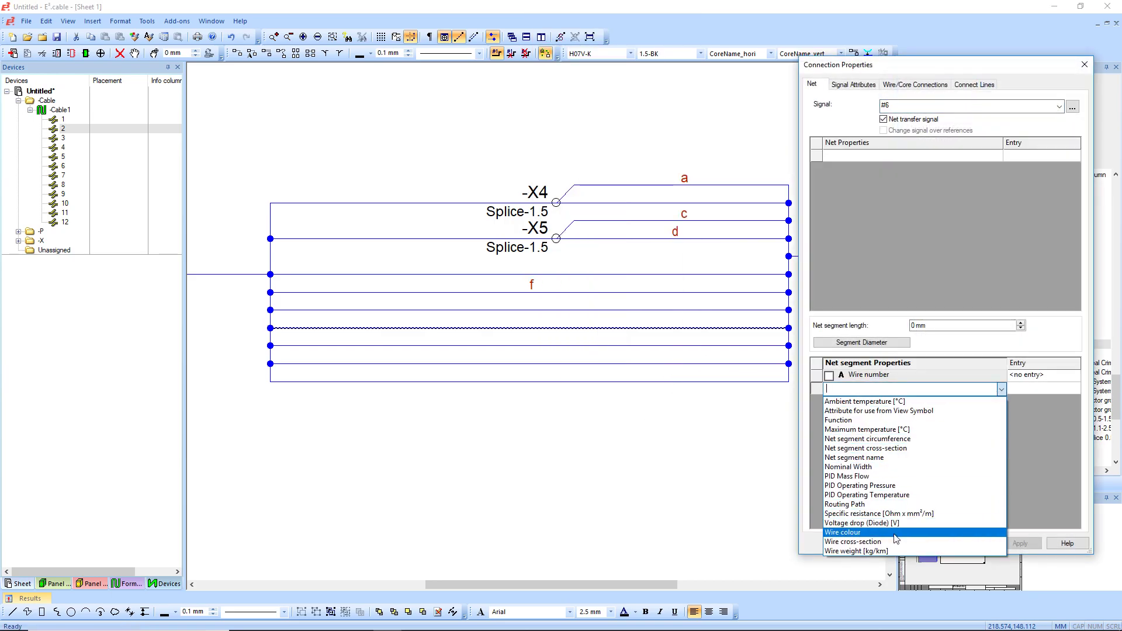
pyautogui.click(845, 504)
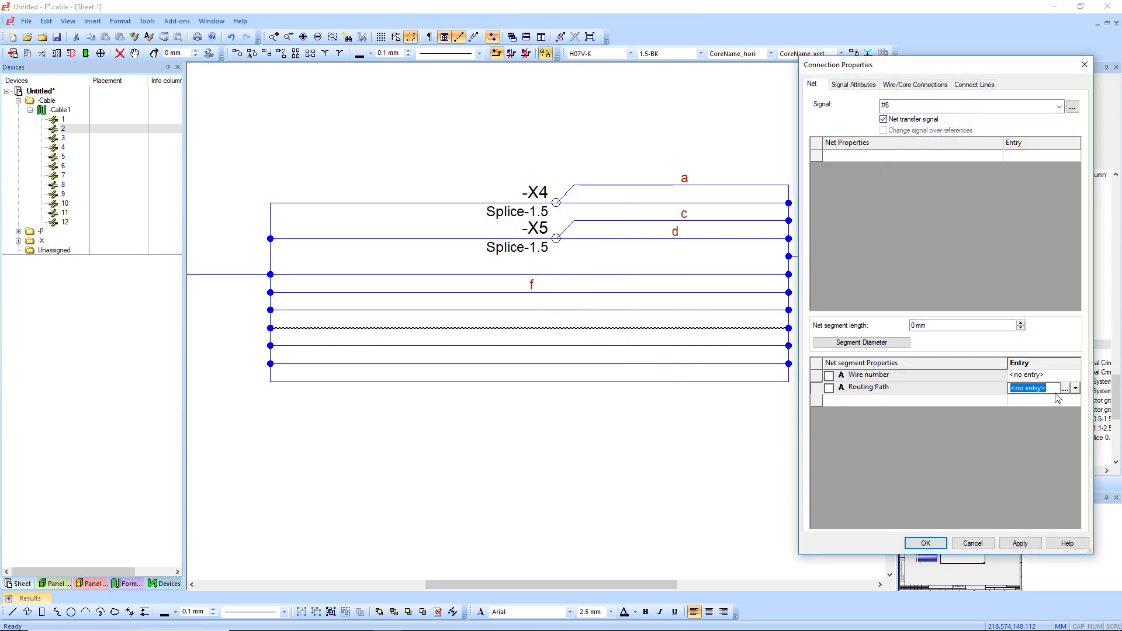
pyautogui.click(1020, 542)
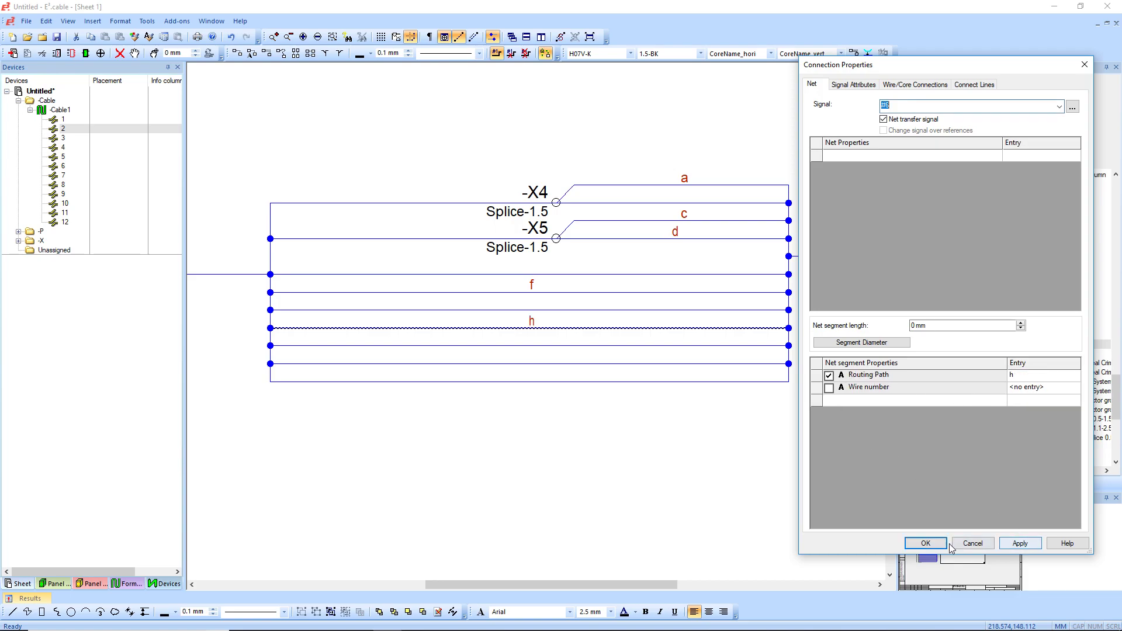
pyautogui.click(922, 543)
# Step: Add a Routing Path attribute to the fifth full-width line below splice X5
pyautogui.rightClick(533, 348)
pyautogui.click(684, 396)
pyautogui.click(984, 387)
pyautogui.click(1001, 388)
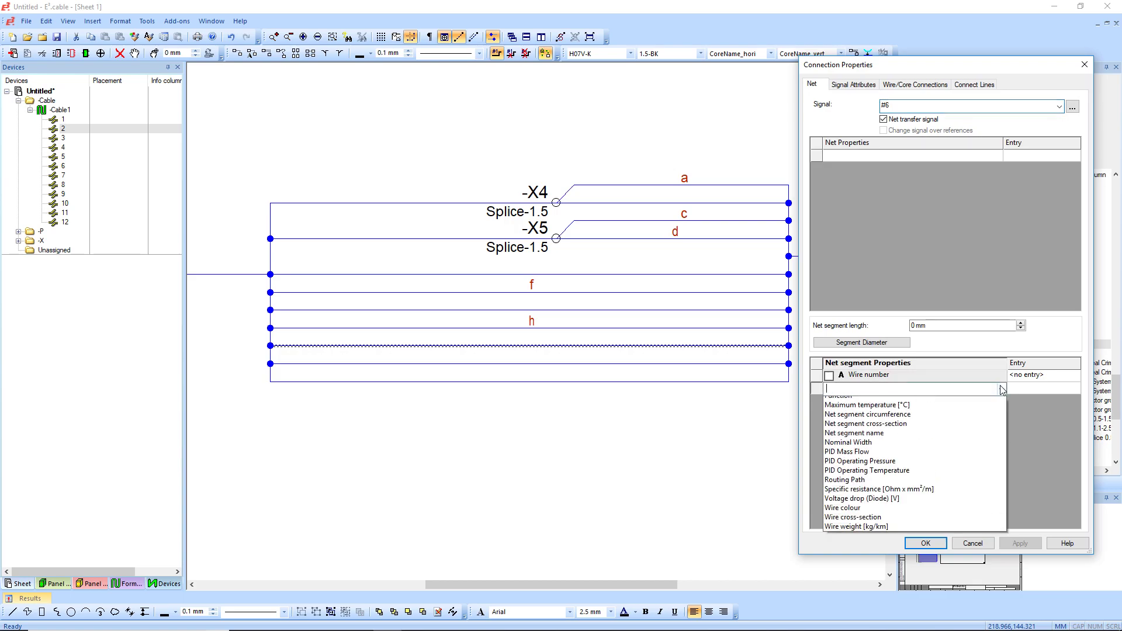
pyautogui.click(873, 502)
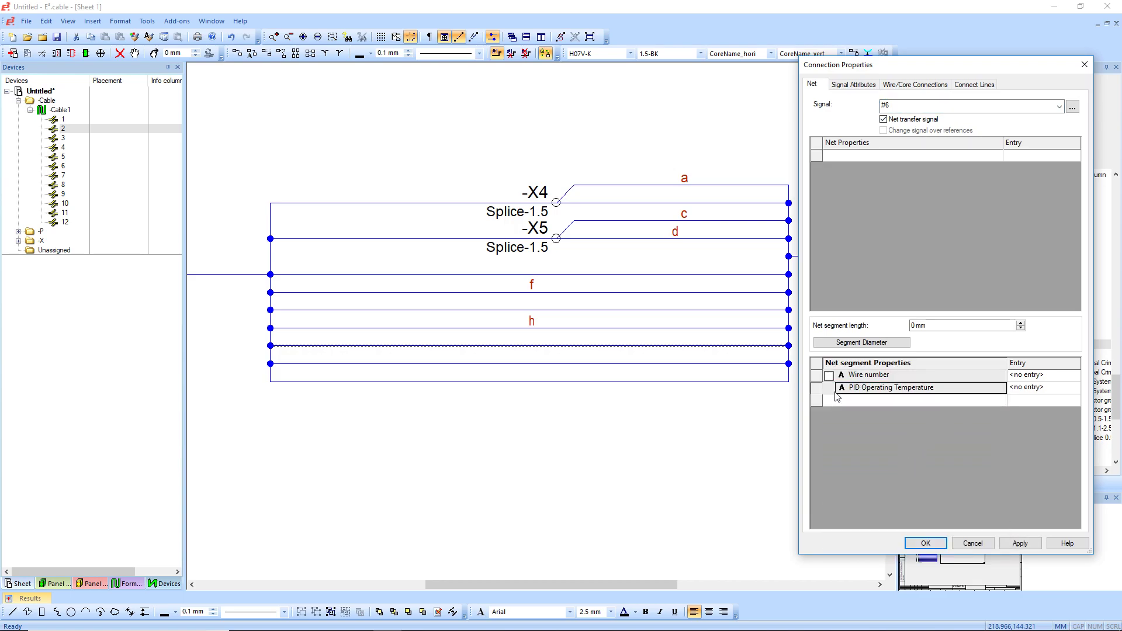
pyautogui.rightClick(818, 394)
pyautogui.click(835, 412)
pyautogui.click(1003, 390)
pyautogui.click(871, 502)
# Step: Set the fifth full-width line's Routing Path value to i and show it on the sheet
pyautogui.click(1057, 390)
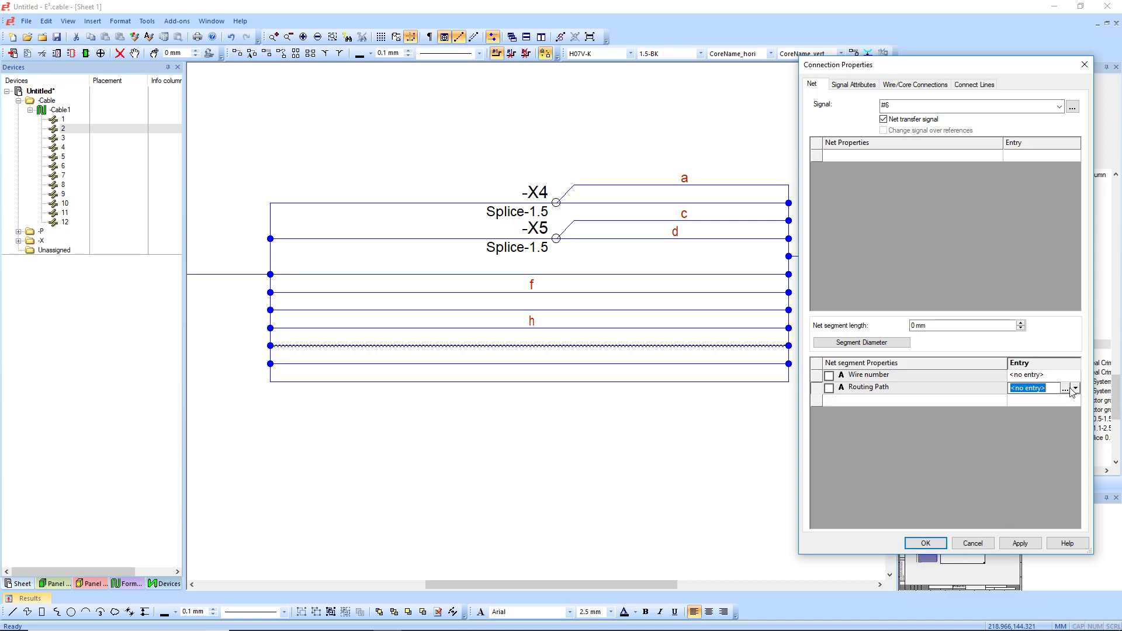
pyautogui.click(1074, 389)
pyautogui.click(816, 417)
pyautogui.click(1076, 389)
pyautogui.click(959, 440)
pyautogui.click(1020, 543)
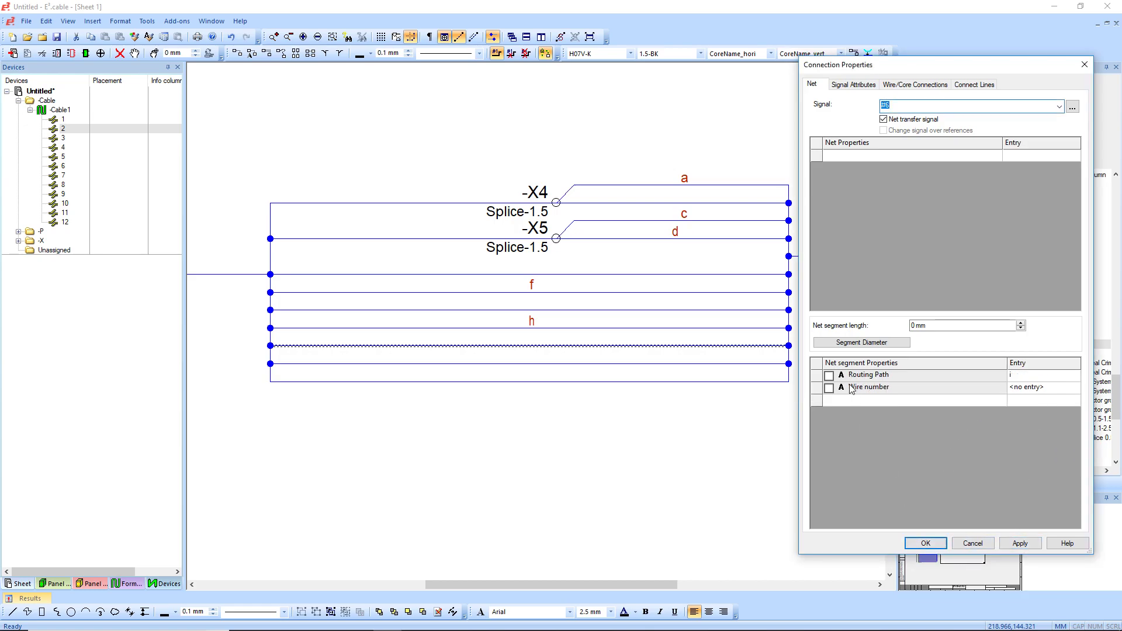
pyautogui.click(839, 381)
pyautogui.click(926, 543)
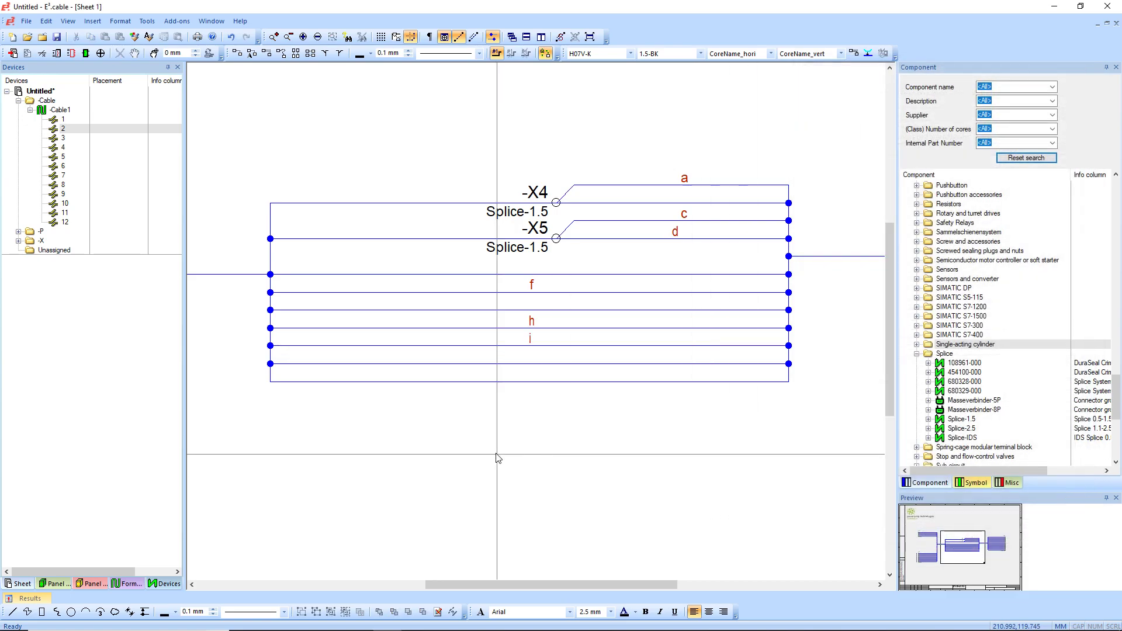
# Step: Add the Routing Path attribute with value j to the sixth full-width line below splice X5, and show it on the sheet
pyautogui.rightClick(534, 363)
pyautogui.click(556, 388)
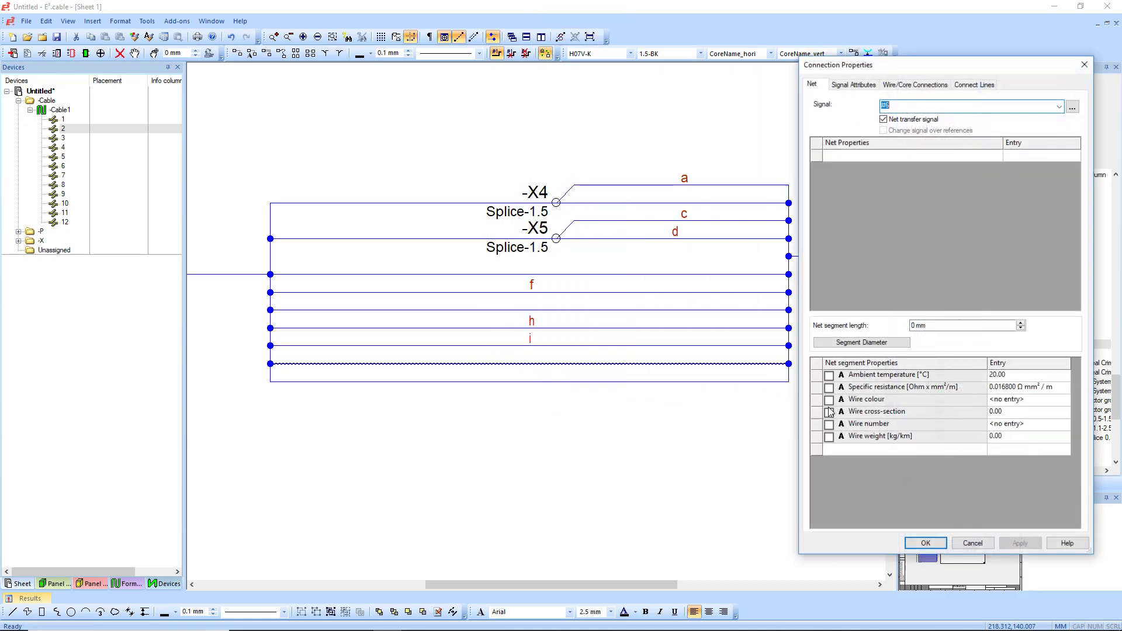
pyautogui.click(975, 449)
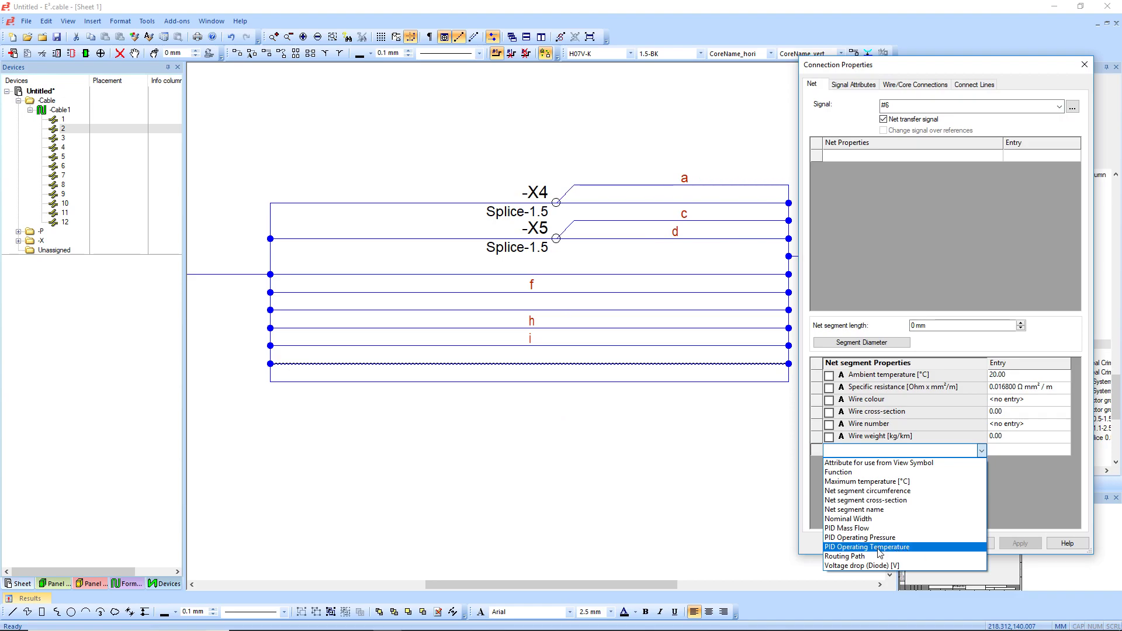
pyautogui.click(903, 557)
pyautogui.click(1026, 450)
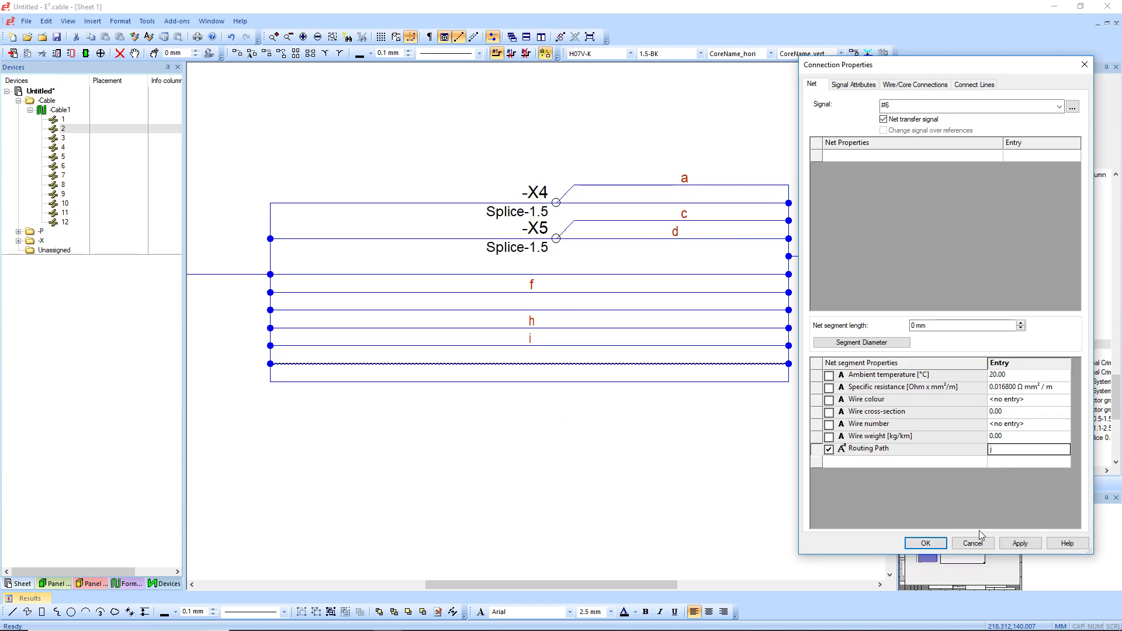
pyautogui.write('j')
pyautogui.click(1020, 544)
pyautogui.click(926, 543)
# Step: Add the Routing Path attribute with value k to the lowest full-width line below splice X5, and show it on the sheet
pyautogui.rightClick(532, 382)
pyautogui.click(585, 374)
pyautogui.click(1001, 389)
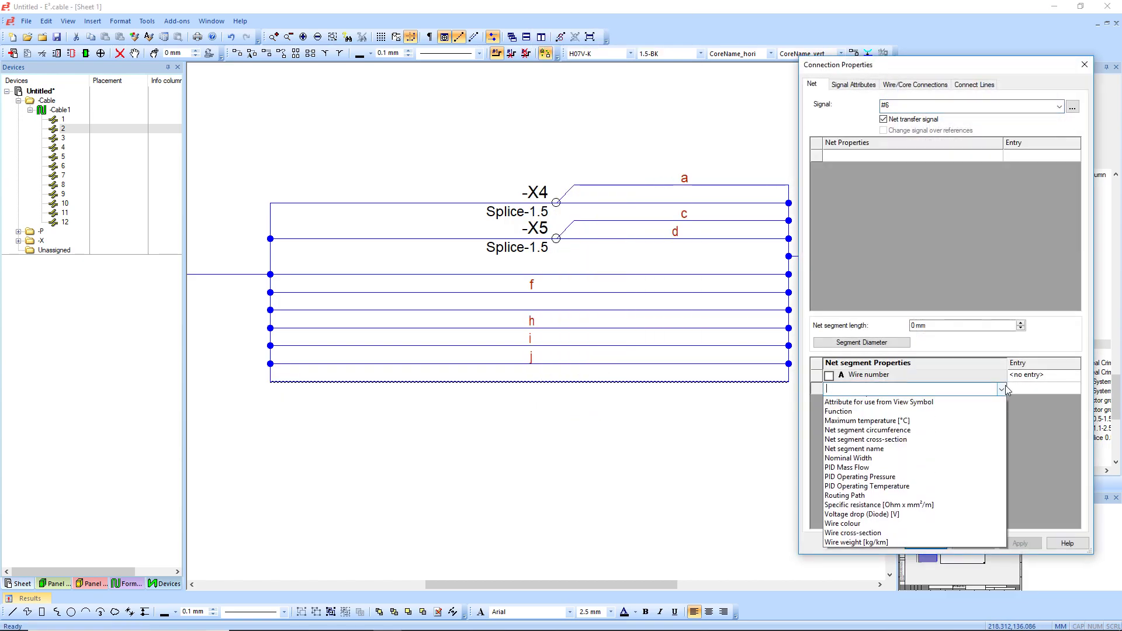
pyautogui.click(904, 504)
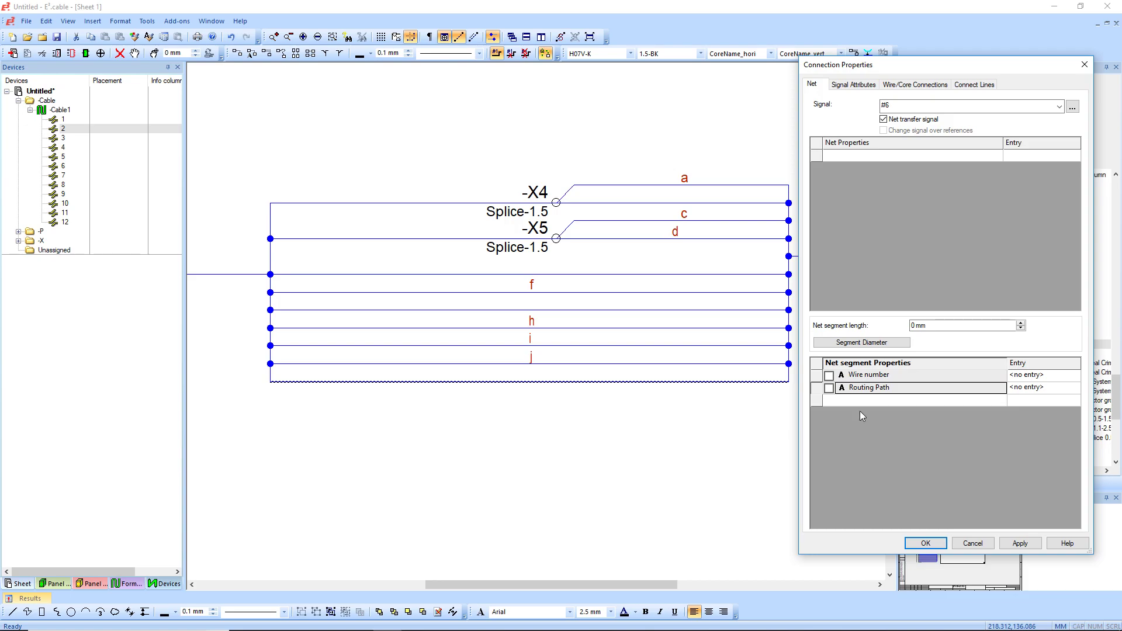
pyautogui.click(1044, 388)
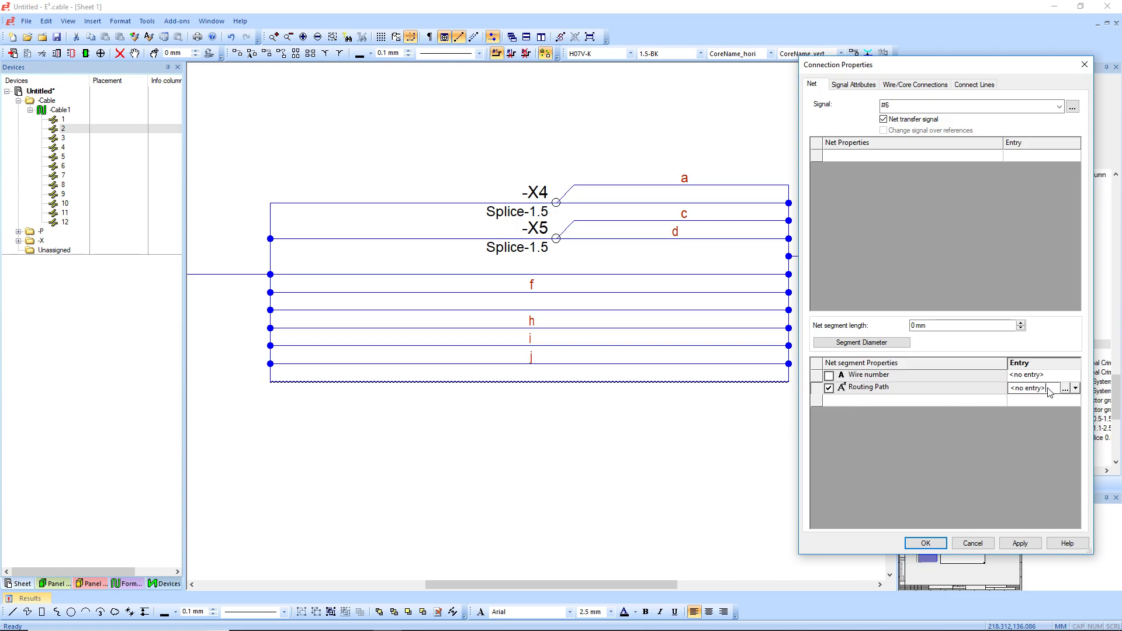
pyautogui.click(1028, 544)
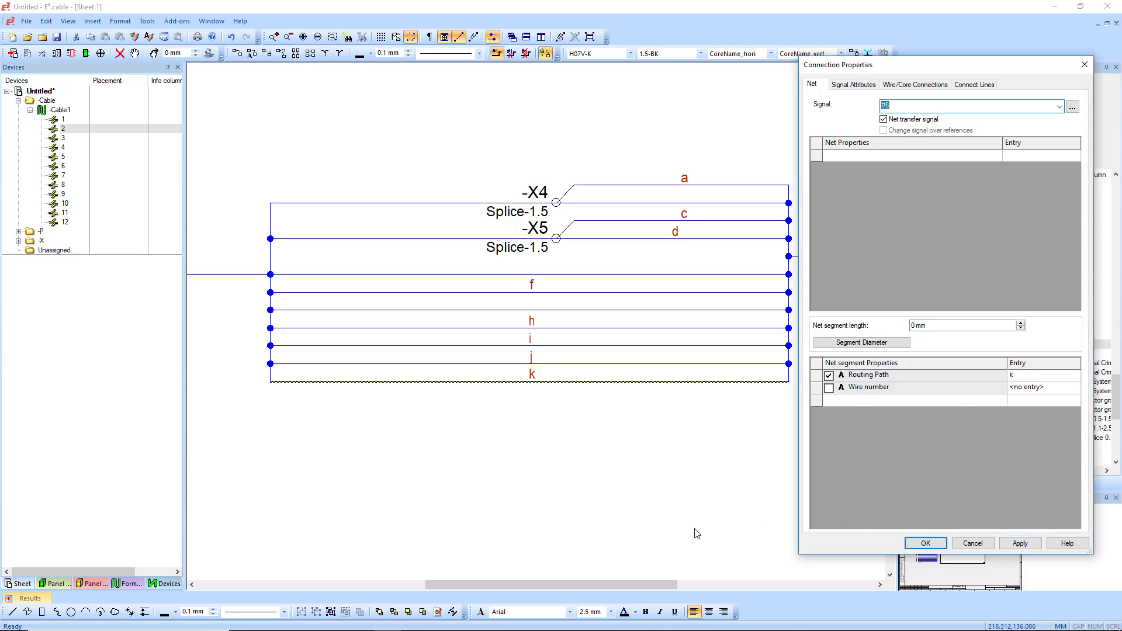
pyautogui.click(924, 543)
# Step: Show the Routing Path values on the sheet for the unlabelled segment right of splice X4 and the two unlabelled full-width lines
pyautogui.click(573, 310)
pyautogui.keyDown('ctrl'); pyautogui.click(576, 274); pyautogui.keyUp('ctrl')
pyautogui.keyDown('ctrl'); pyautogui.click(635, 203); pyautogui.keyUp('ctrl')
pyautogui.rightClick(635, 206)
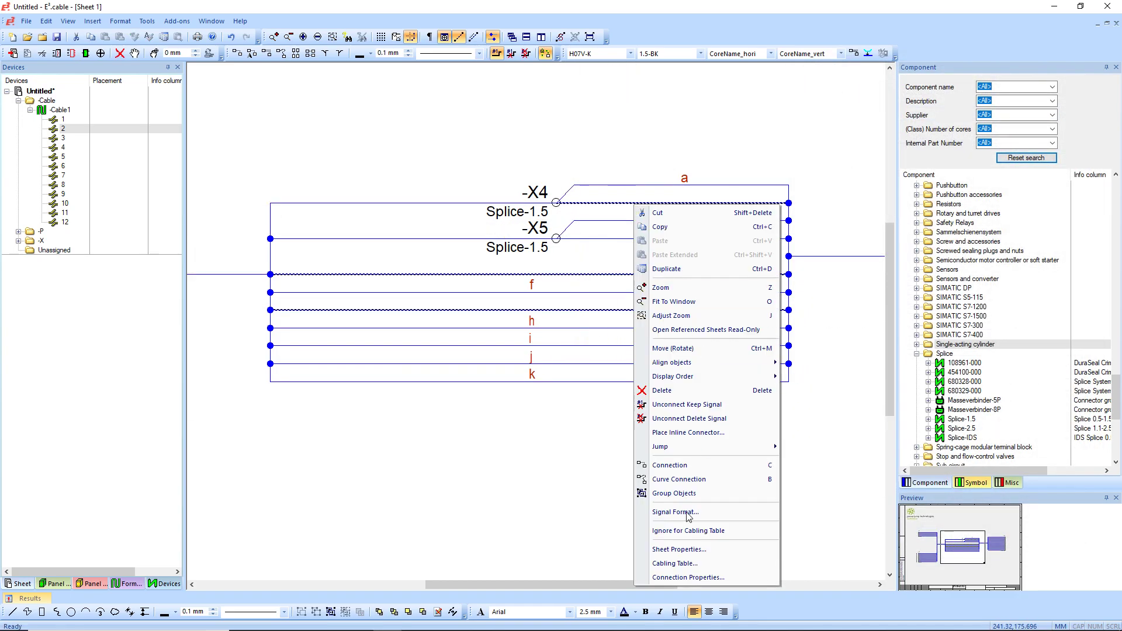
pyautogui.click(672, 577)
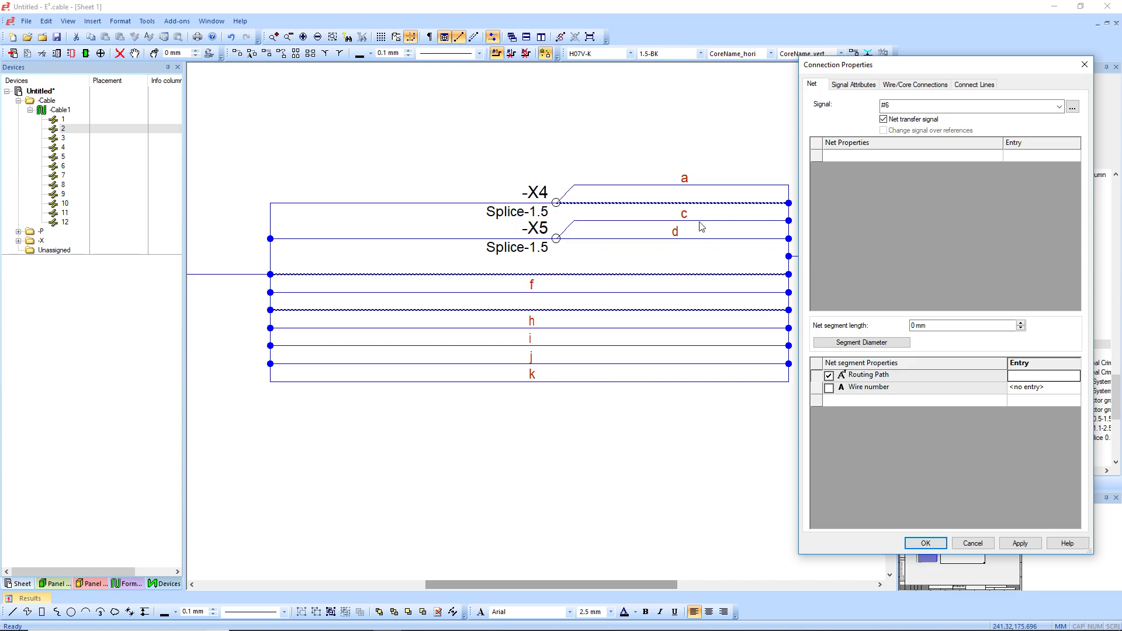
pyautogui.click(1001, 401)
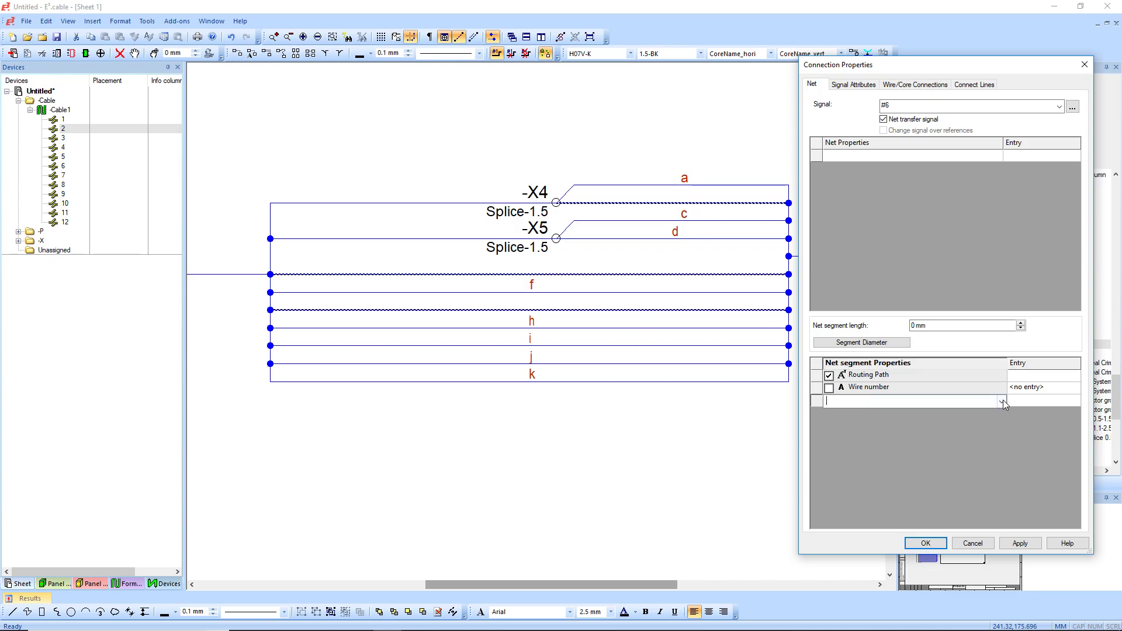
pyautogui.click(1002, 402)
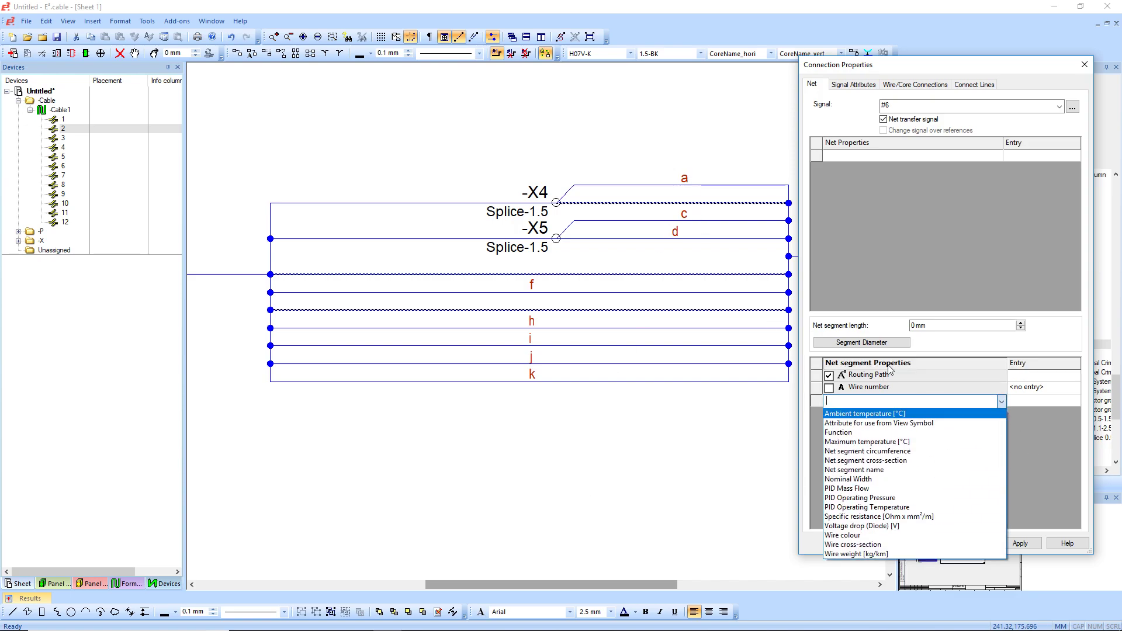
pyautogui.click(1019, 506)
pyautogui.click(1009, 539)
pyautogui.click(926, 543)
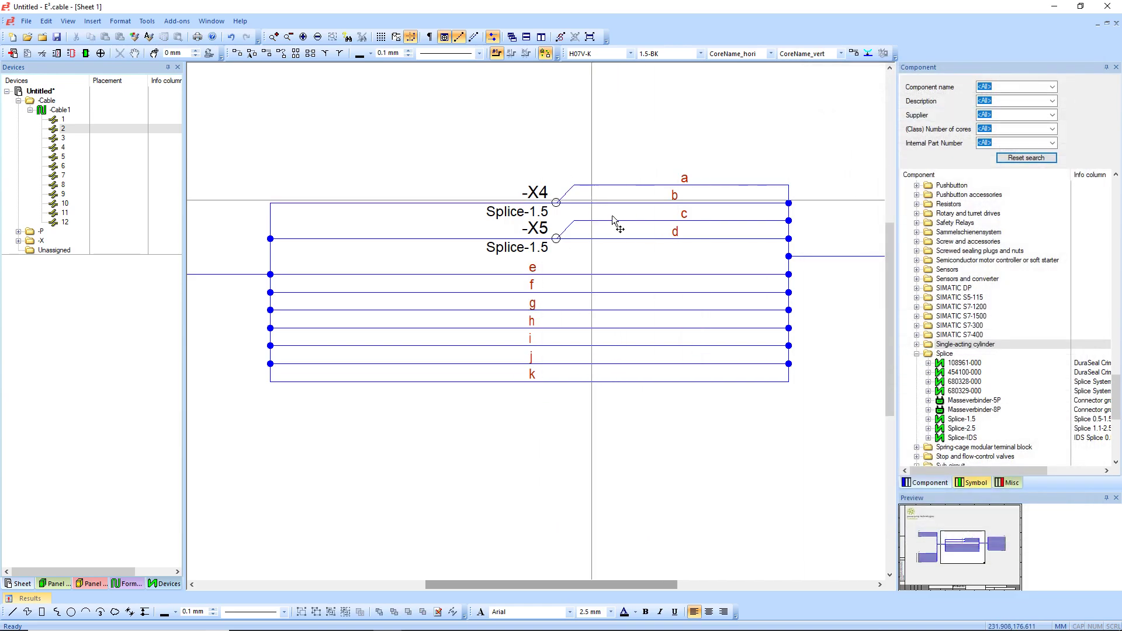
# Step: Move the Routing Path labels a to d together closer to splices X4 and X5
pyautogui.scroll(-4, 651, 456)
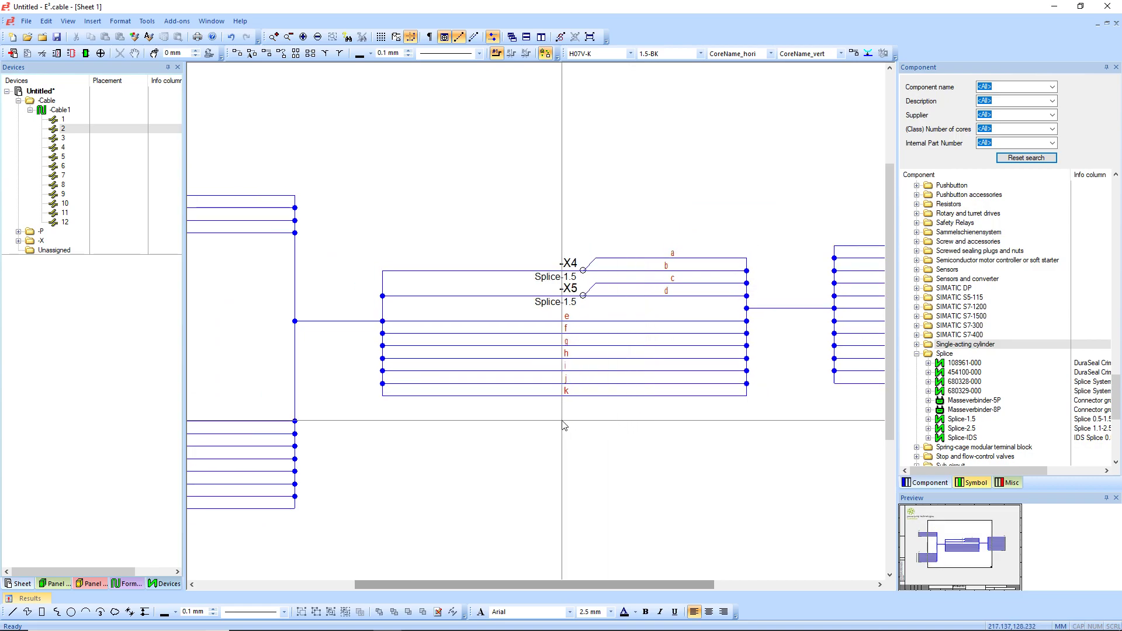
pyautogui.scroll(1, 571, 426)
pyautogui.moveTo(646, 207); pyautogui.dragTo(758, 459)
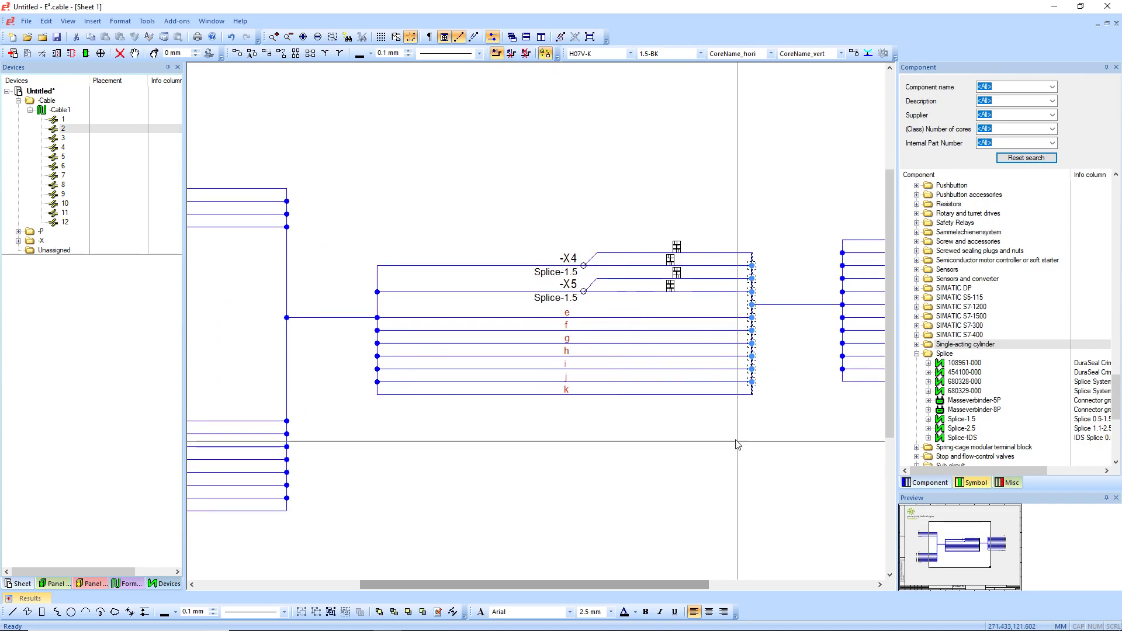
pyautogui.click(682, 219)
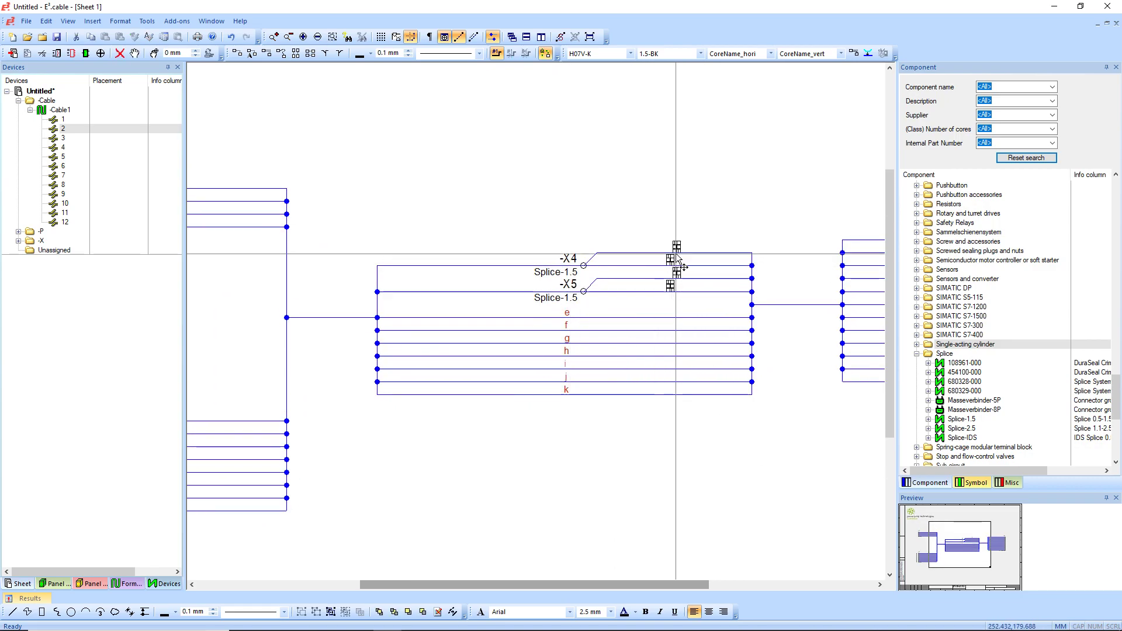
pyautogui.moveTo(677, 247); pyautogui.dragTo(617, 239)
pyautogui.click(571, 216)
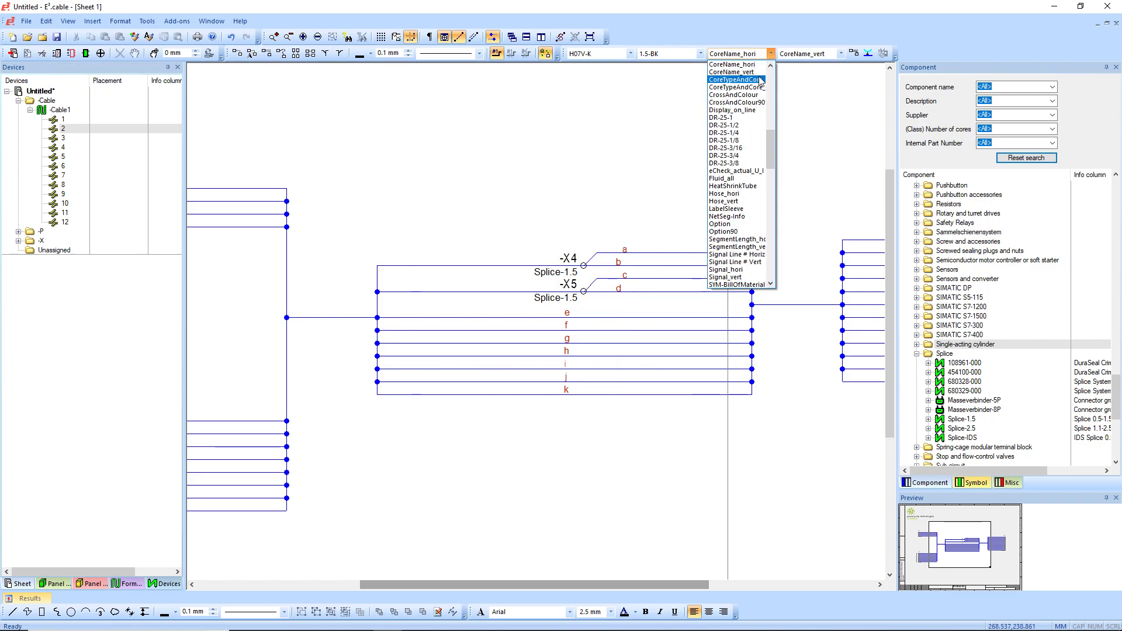
# Step: Place CoreName_hori attribute template symbols on segments a to k and on the two lines entering splices X4 and X5 from the left
pyautogui.click(759, 41)
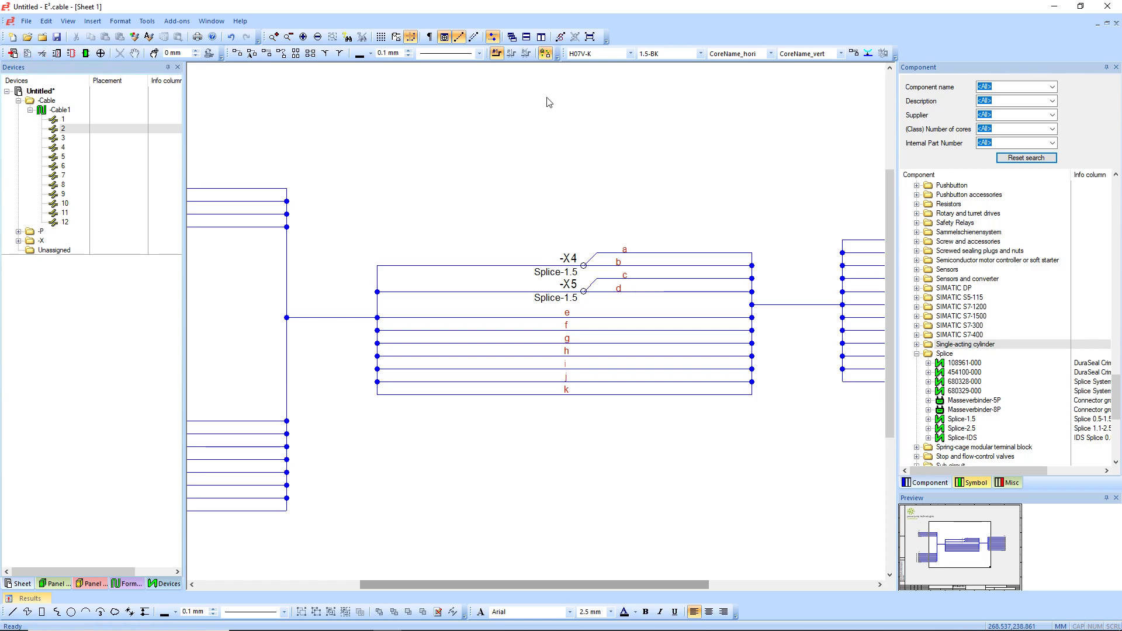
pyautogui.click(42, 54)
pyautogui.click(701, 266)
pyautogui.click(701, 279)
pyautogui.click(700, 291)
pyautogui.click(699, 317)
pyautogui.click(700, 330)
pyautogui.click(701, 343)
pyautogui.click(701, 356)
pyautogui.click(701, 369)
pyautogui.click(701, 381)
pyautogui.click(701, 394)
pyautogui.click(465, 267)
pyautogui.click(467, 293)
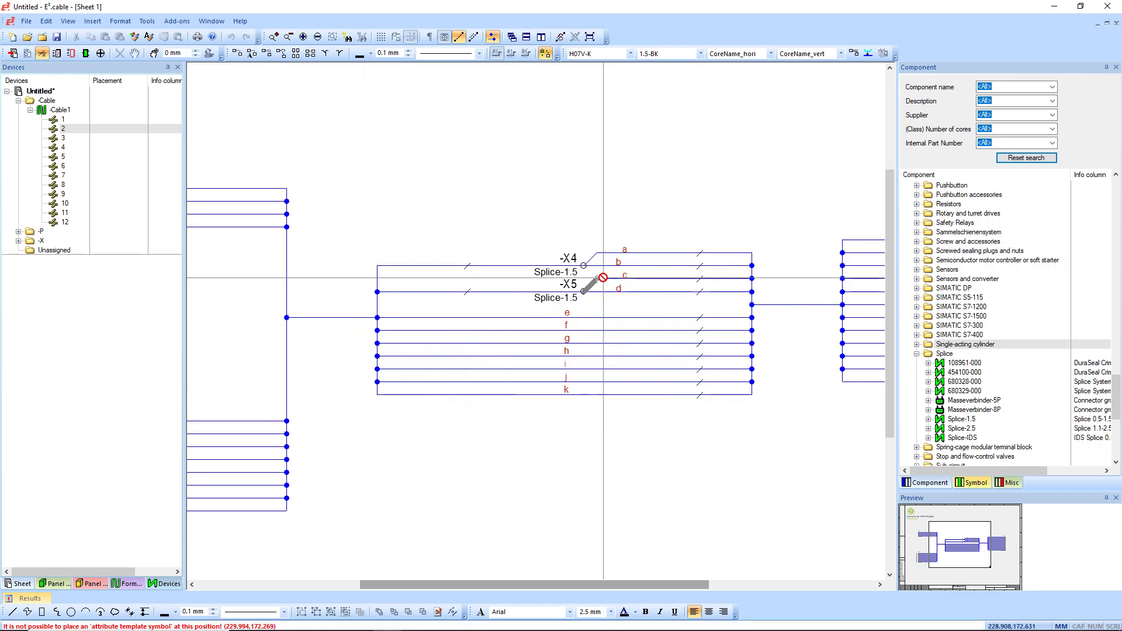
pyautogui.press('Escape')
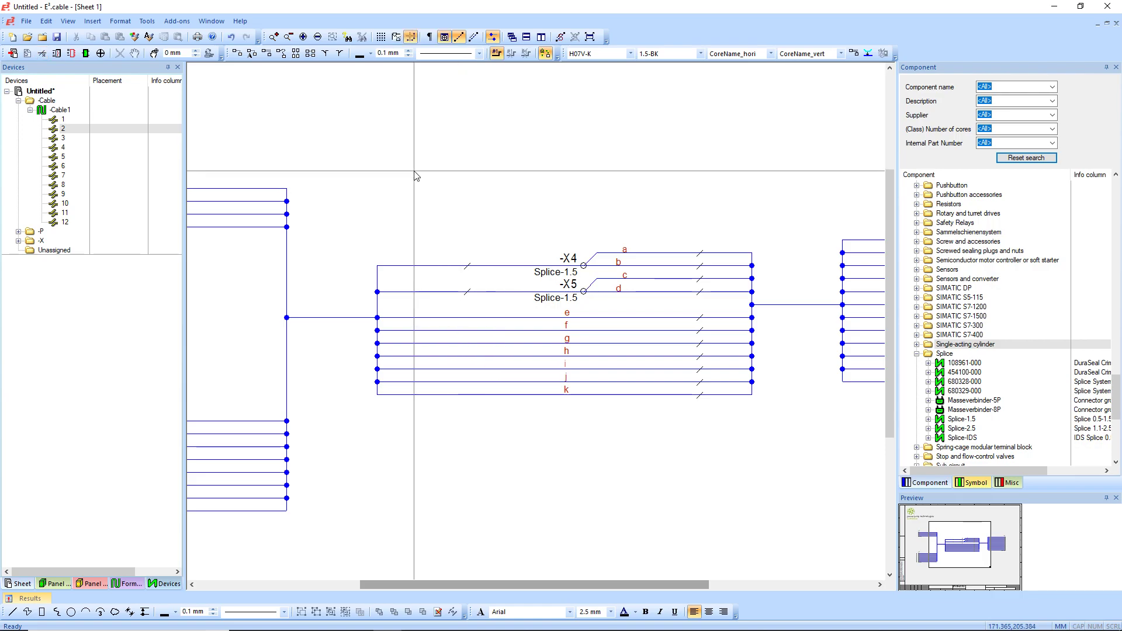
pyautogui.scroll(-4, 415, 175)
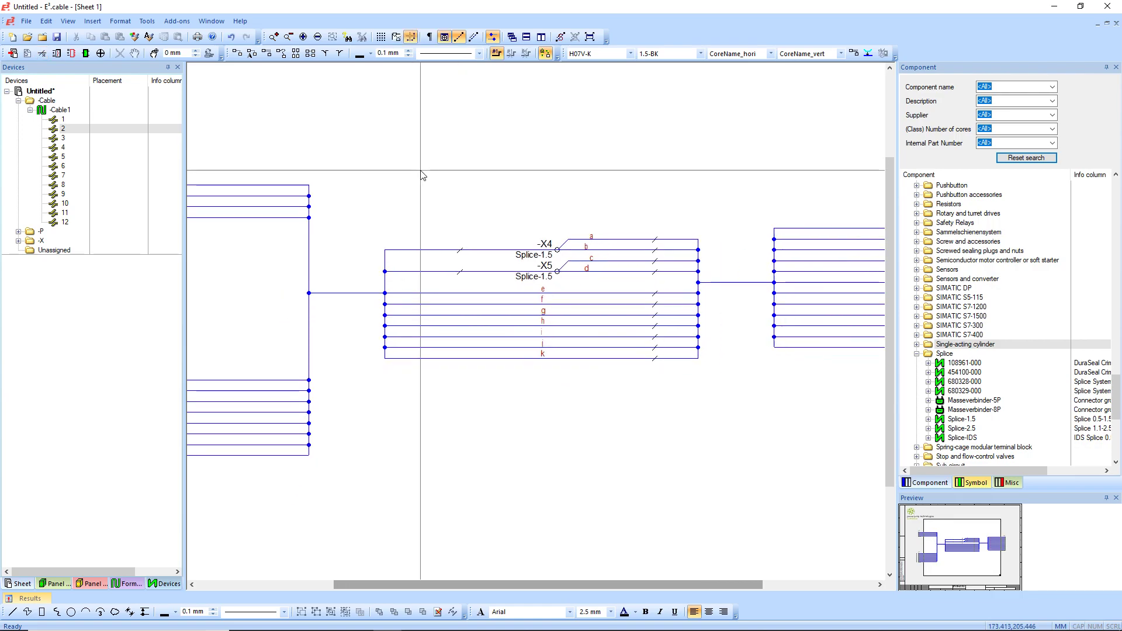
pyautogui.rightClick(61, 110)
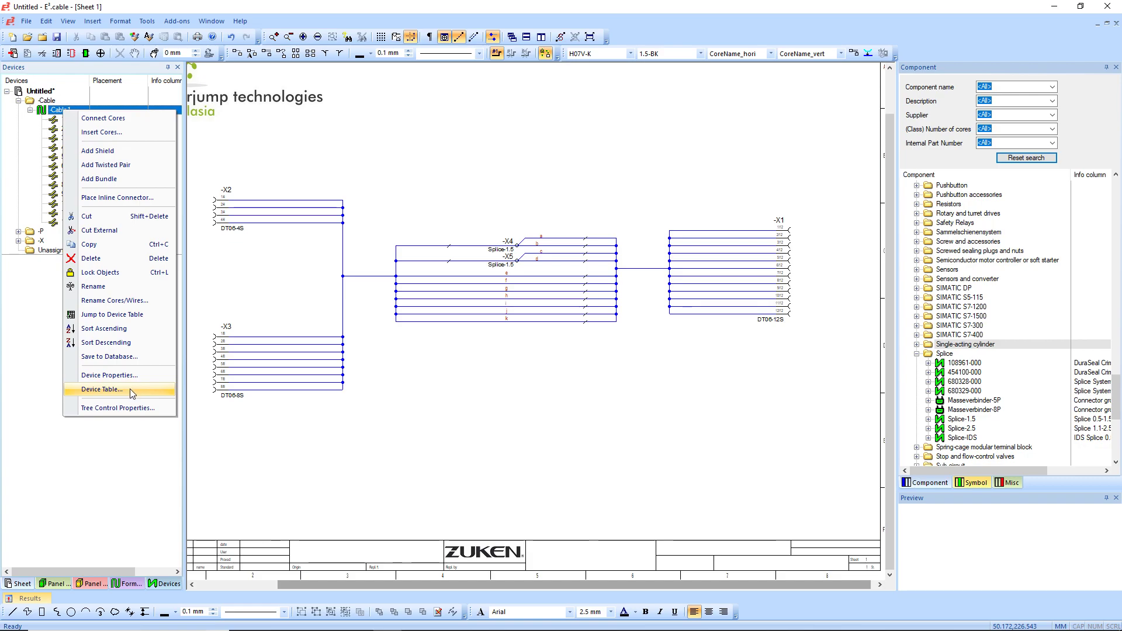
pyautogui.click(110, 375)
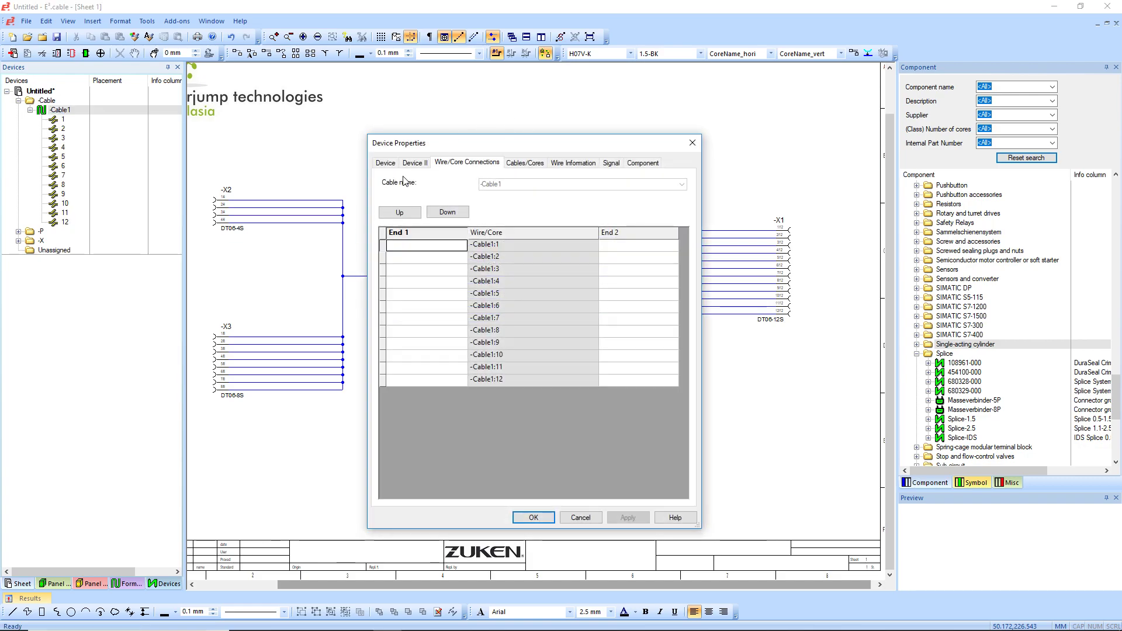
pyautogui.click(386, 163)
pyautogui.click(425, 163)
pyautogui.click(525, 163)
pyautogui.click(466, 163)
pyautogui.click(525, 163)
pyautogui.click(451, 193)
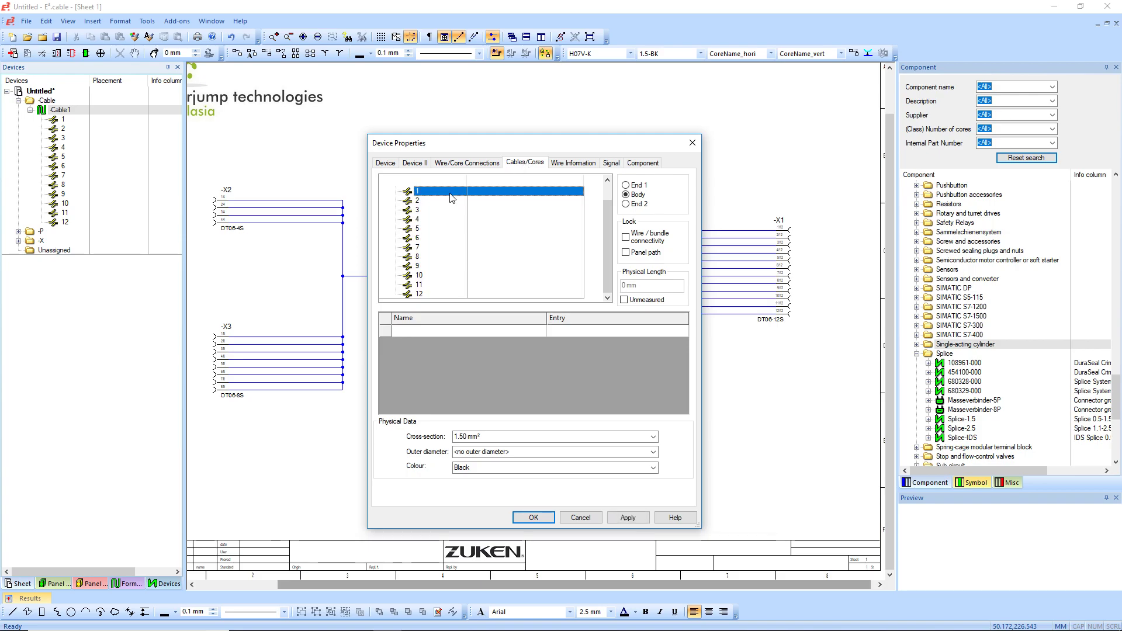
pyautogui.scroll(1, 490, 299)
pyautogui.click(541, 330)
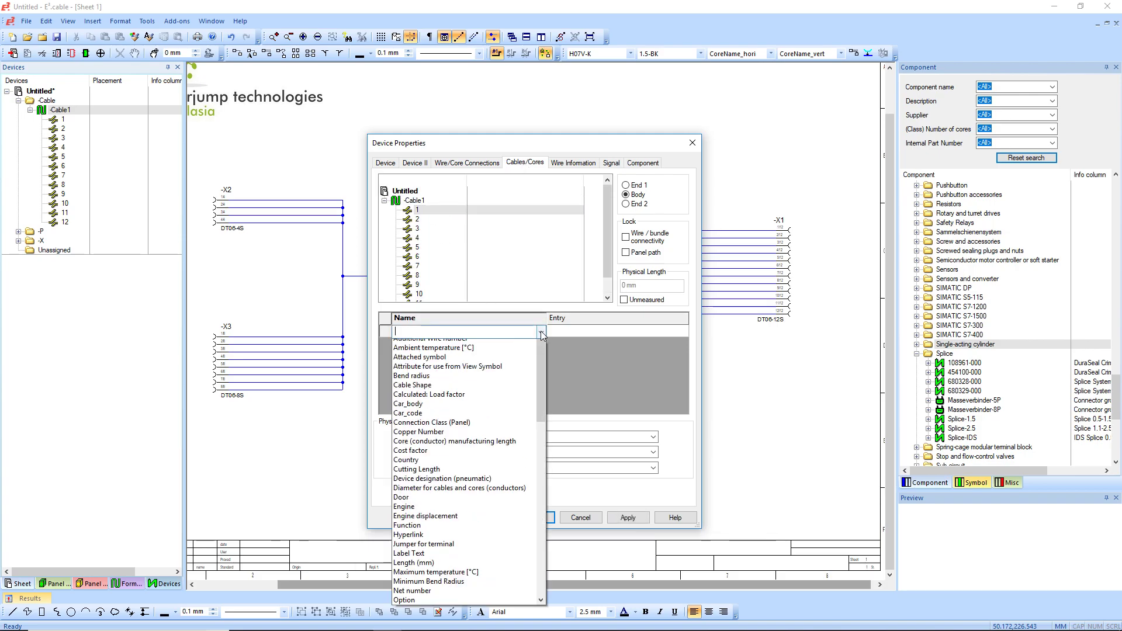
pyautogui.click(620, 338)
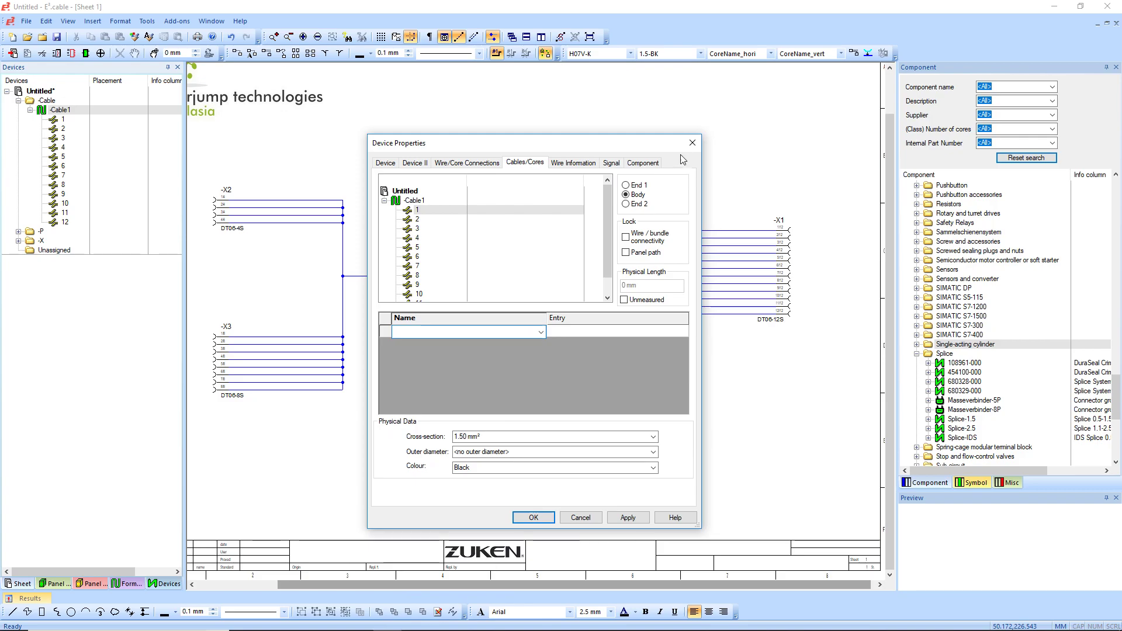
pyautogui.click(692, 142)
# Step: Connect core 1 of Cable1 from X2 pin 1 to splice X4, and core 2 from X3 pin 1 to splice X5
pyautogui.rightClick(59, 120)
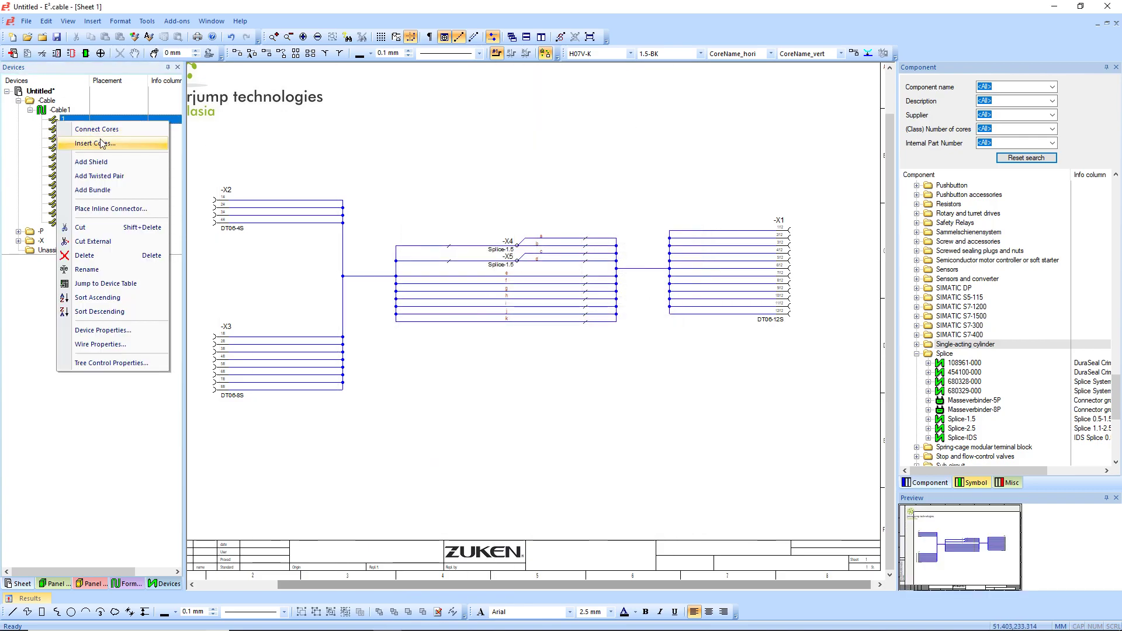
pyautogui.click(108, 135)
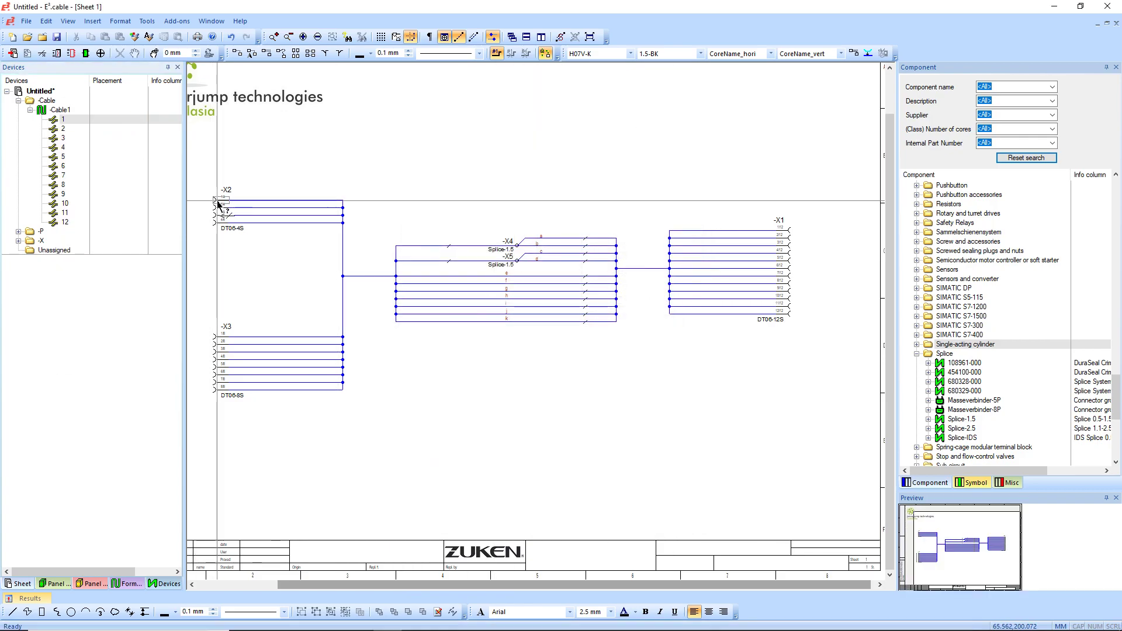
pyautogui.click(517, 246)
pyautogui.rightClick(63, 129)
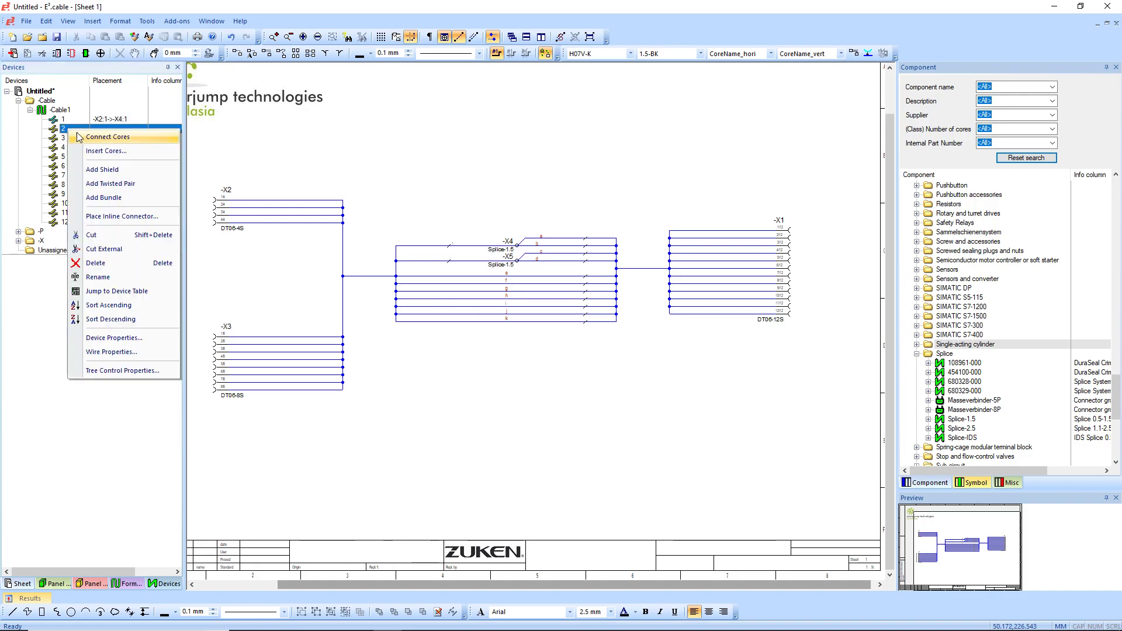
pyautogui.click(100, 139)
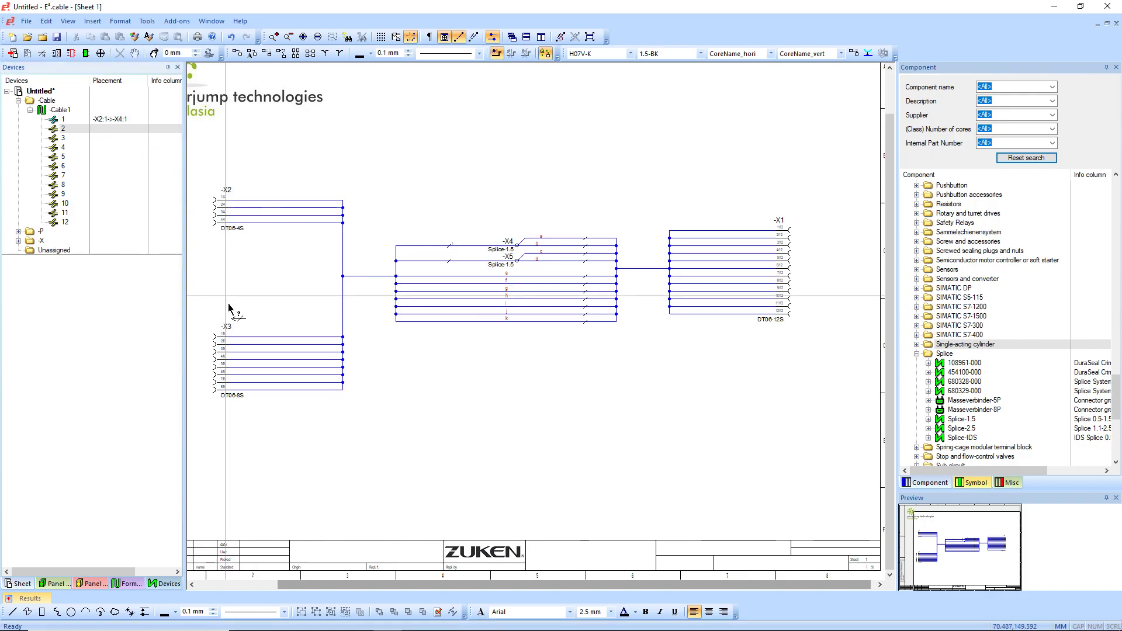
pyautogui.click(229, 341)
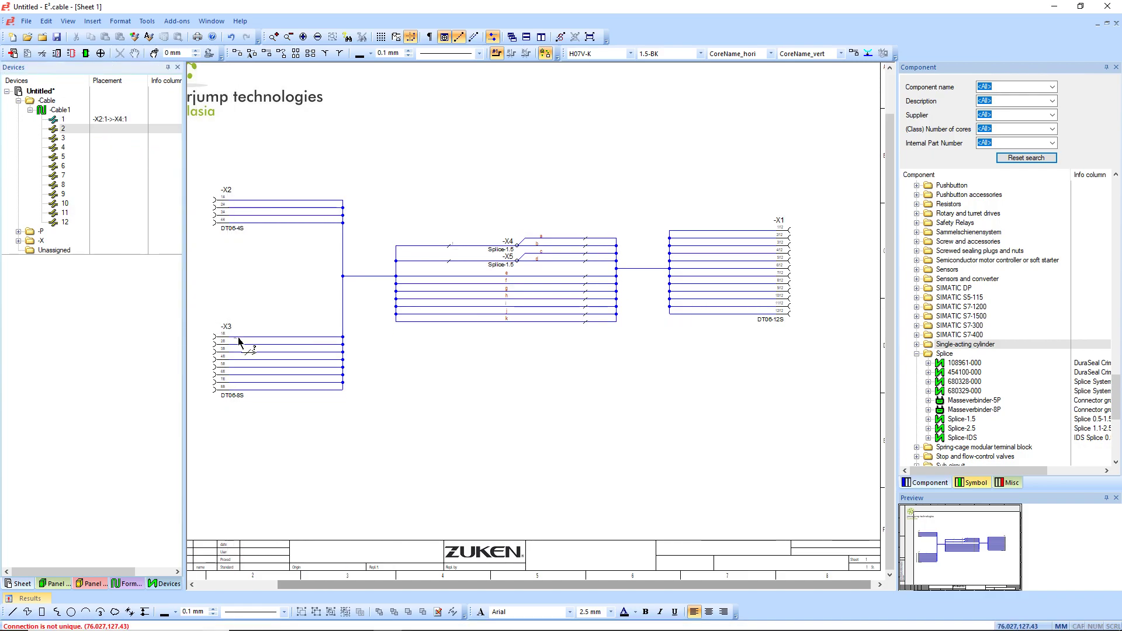
pyautogui.click(520, 264)
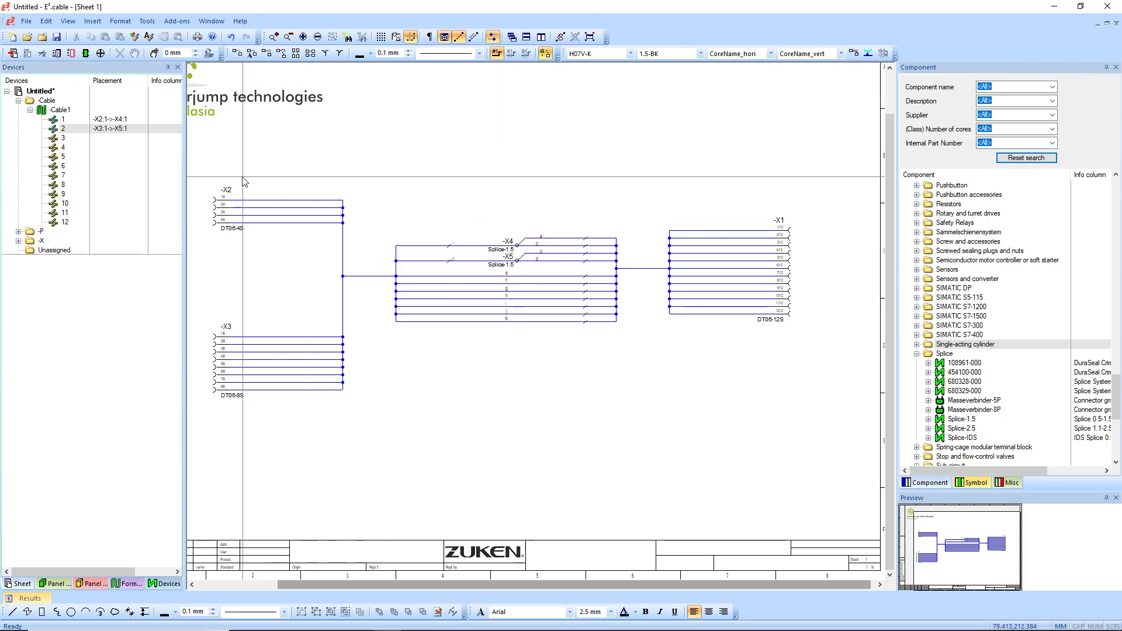
# Step: Place CoreName_hori attribute template symbols on all four X2 lines and all eight X3 lines
pyautogui.scroll(1, 297, 205)
pyautogui.moveTo(297, 204); pyautogui.dragTo(528, 412, button='middle')
pyautogui.keyDown('ctrl'); pyautogui.scroll(-3, 483, 215); pyautogui.keyUp('ctrl')
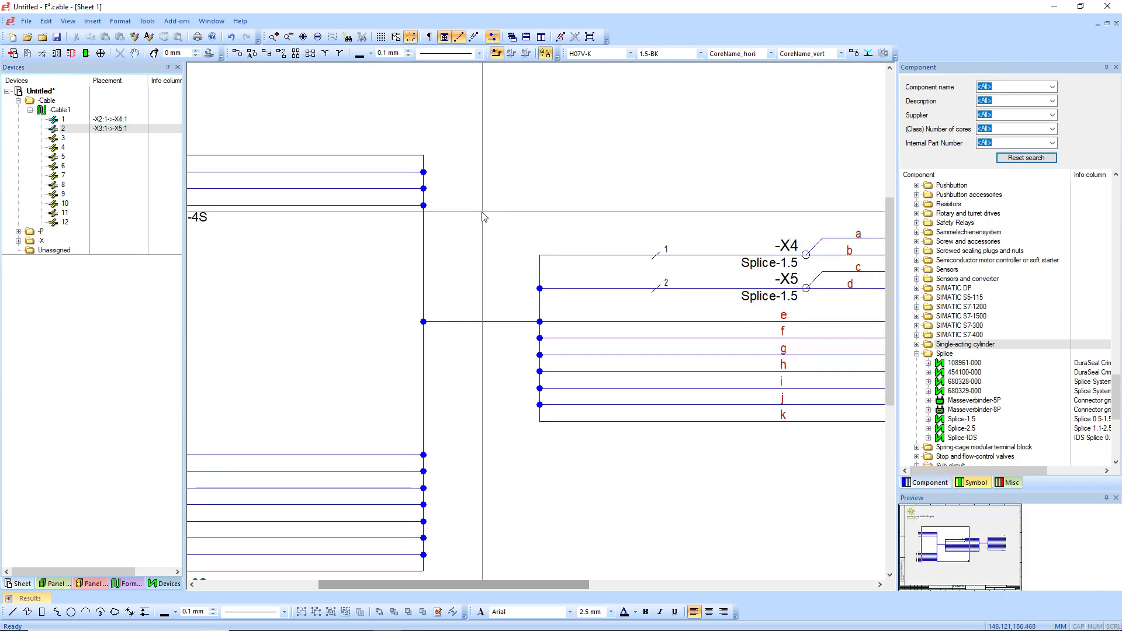
pyautogui.scroll(-1, 466, 199)
pyautogui.click(41, 54)
pyautogui.click(338, 204)
pyautogui.click(339, 389)
pyautogui.click(337, 401)
pyautogui.click(339, 424)
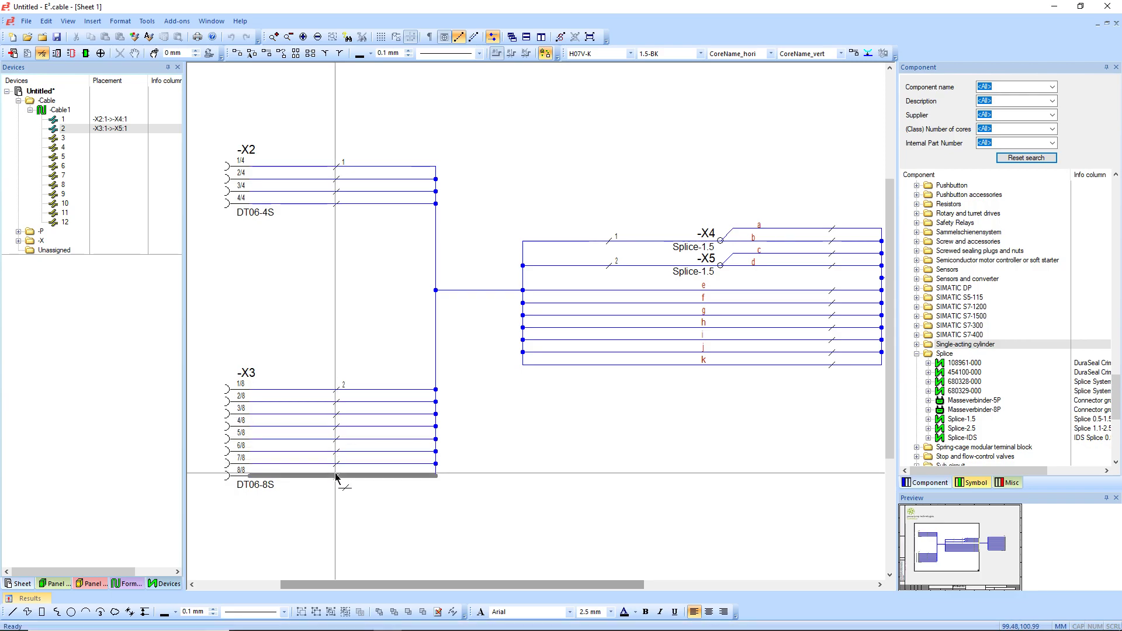
# Step: Place CoreName_hori attribute template symbols on all twelve pin lines of connector X1
pyautogui.keyDown('ctrl'); pyautogui.scroll(1, 511, 419); pyautogui.keyUp('ctrl')
pyautogui.scroll(1, 515, 436)
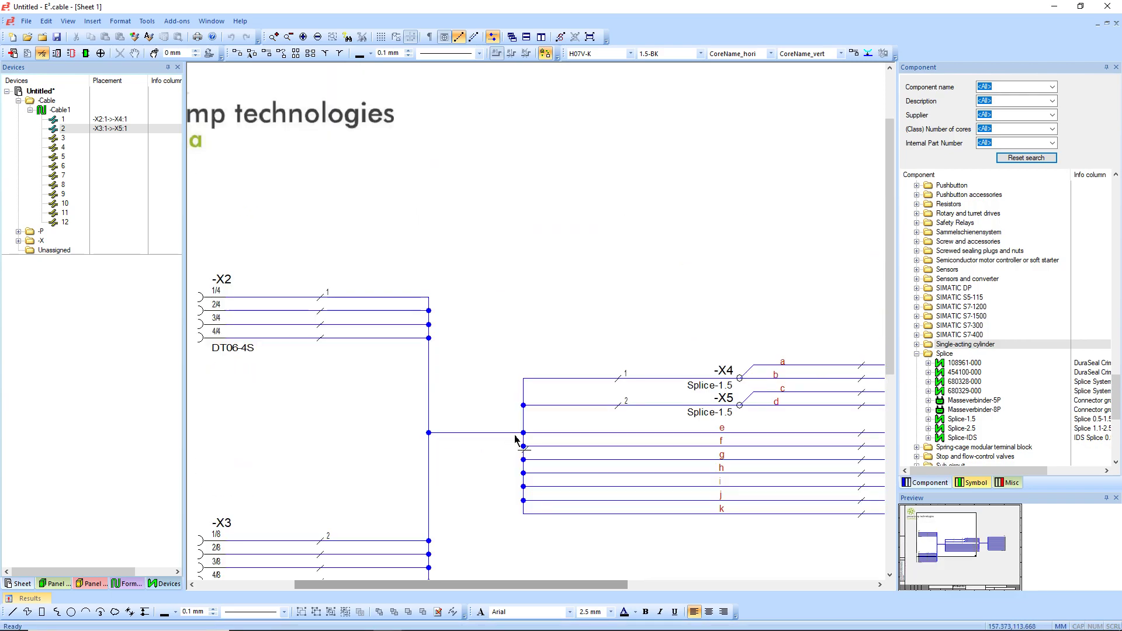
pyautogui.keyDown('shift'); pyautogui.hscroll(5, 514, 436); pyautogui.keyUp('shift')
pyautogui.click(602, 365)
pyautogui.click(601, 378)
pyautogui.click(600, 392)
pyautogui.click(601, 405)
pyautogui.click(600, 419)
pyautogui.click(601, 434)
pyautogui.click(600, 447)
pyautogui.click(601, 460)
pyautogui.click(601, 474)
pyautogui.click(601, 487)
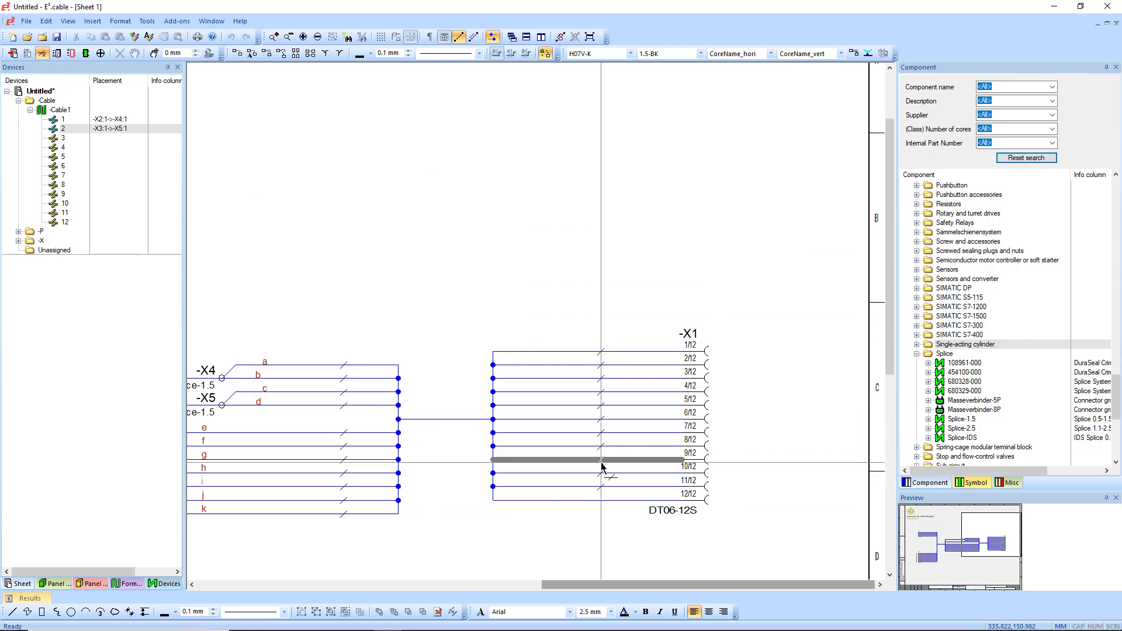
pyautogui.click(601, 501)
pyautogui.press('Escape')
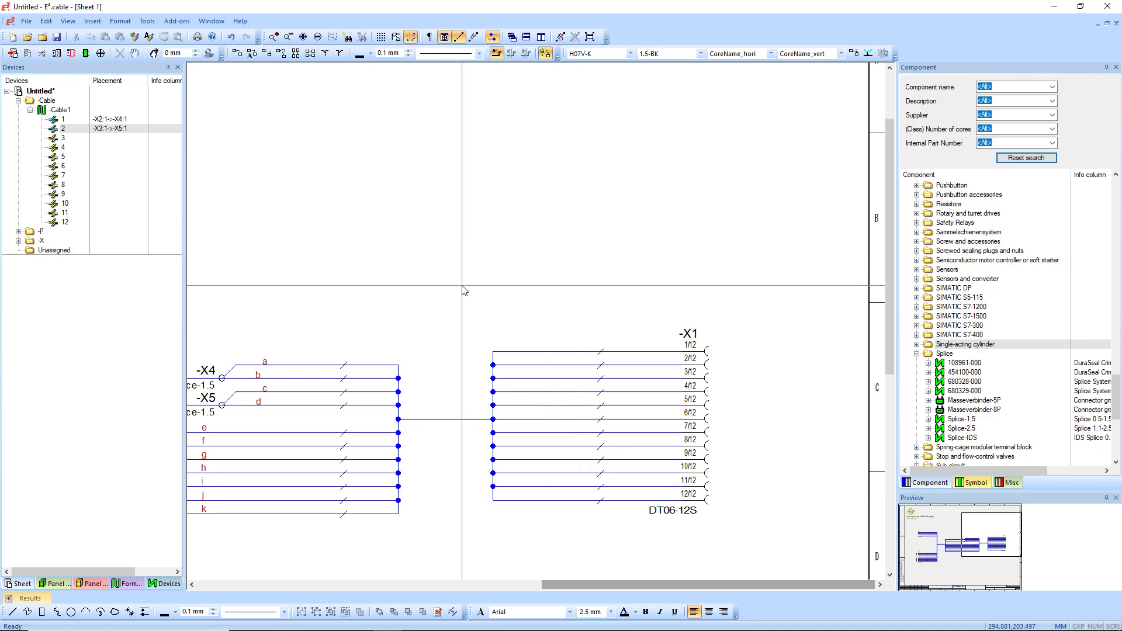
# Step: Open the device properties of Cable1 cores 3 to 6 at their cable and core attributes
pyautogui.scroll(-1, 462, 287)
pyautogui.keyDown('ctrl'); pyautogui.scroll(3, 298, 322); pyautogui.keyUp('ctrl')
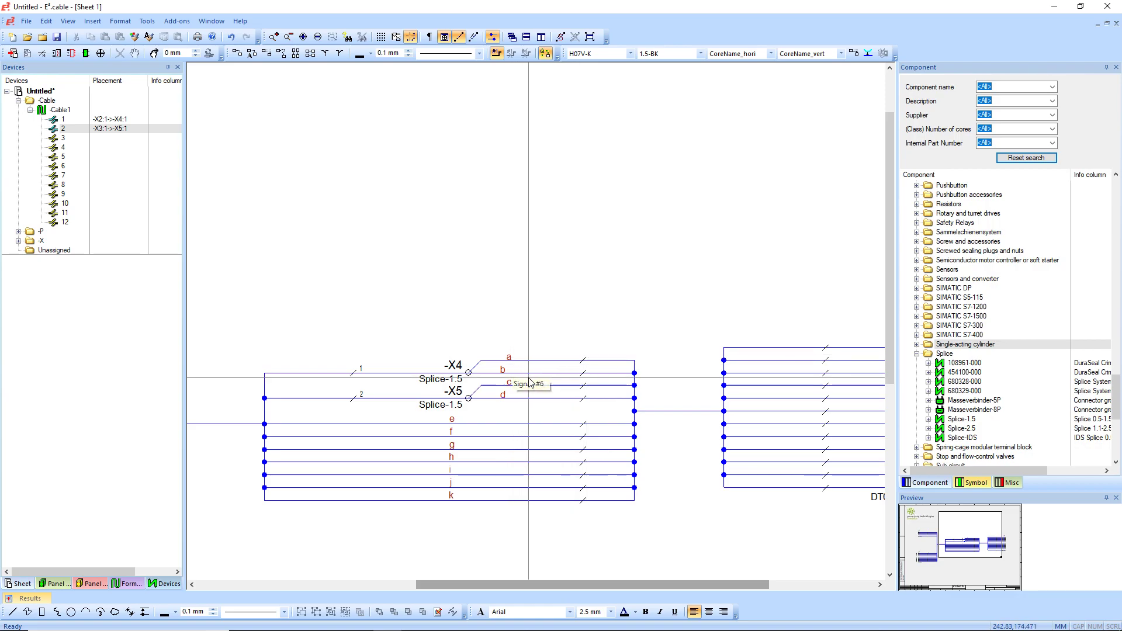
pyautogui.click(67, 139)
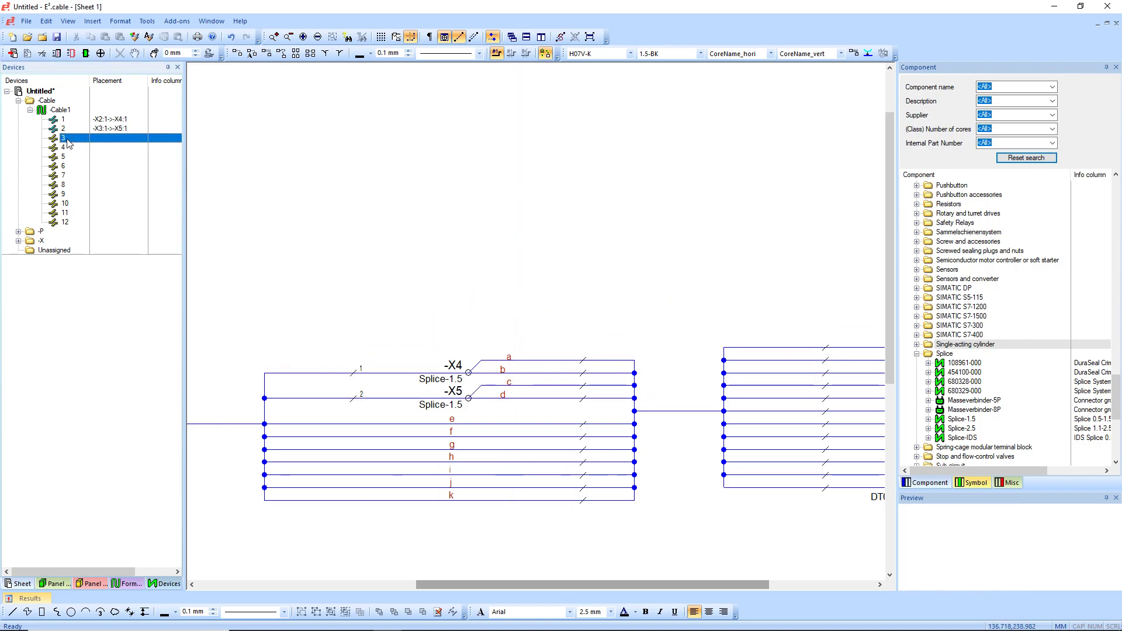
pyautogui.click(69, 166)
pyautogui.rightClick(69, 168)
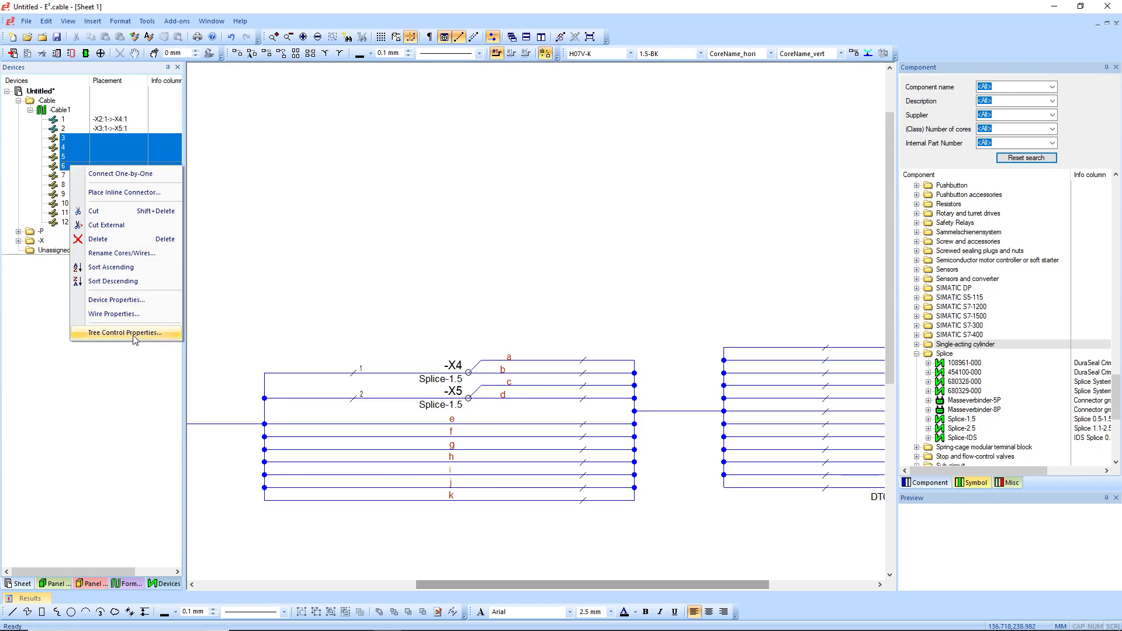
pyautogui.click(138, 314)
pyautogui.click(415, 163)
pyautogui.click(467, 162)
pyautogui.click(517, 163)
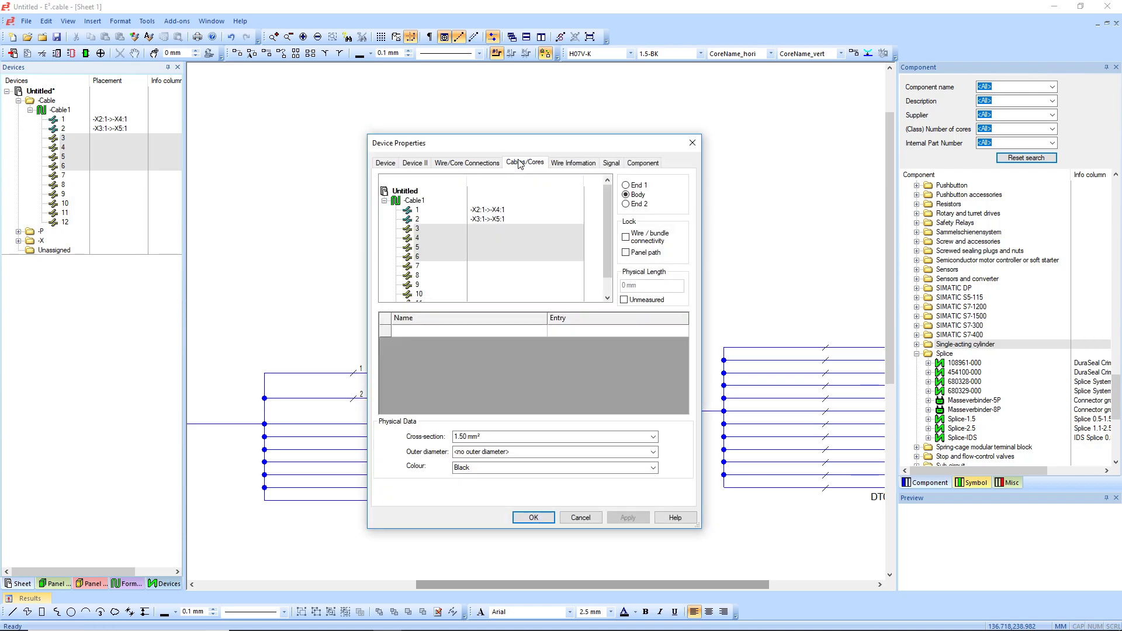
# Step: Add the Routing Path attribute to cores 3 to 6 together
pyautogui.click(418, 229)
pyautogui.click(534, 334)
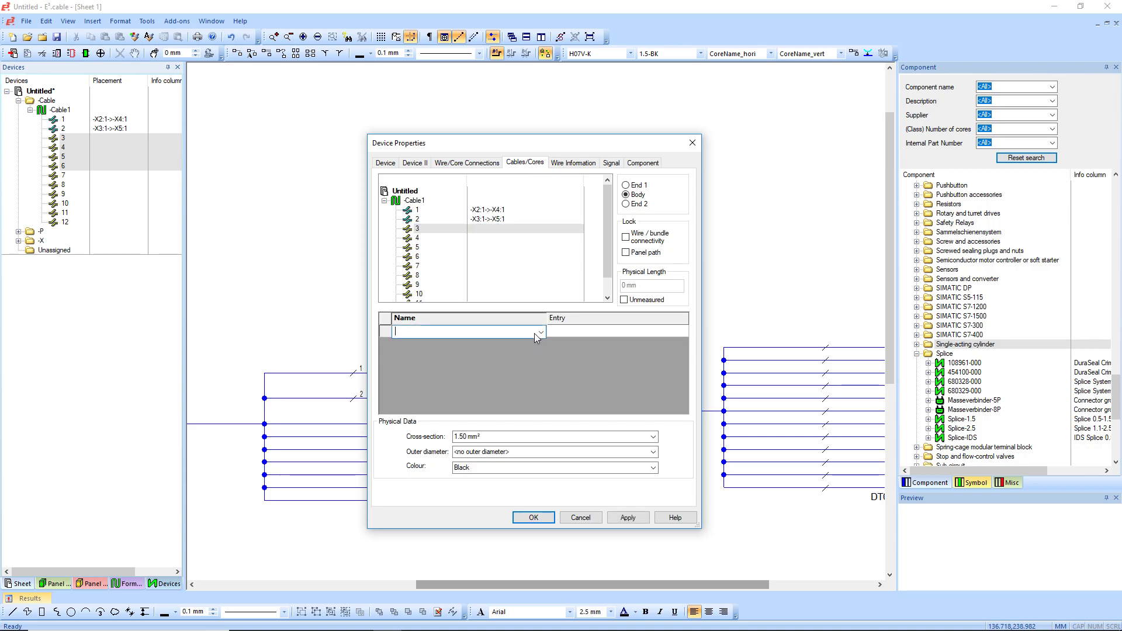
pyautogui.click(534, 333)
pyautogui.click(422, 240)
pyautogui.keyDown('shift'); pyautogui.click(428, 258); pyautogui.keyUp('shift')
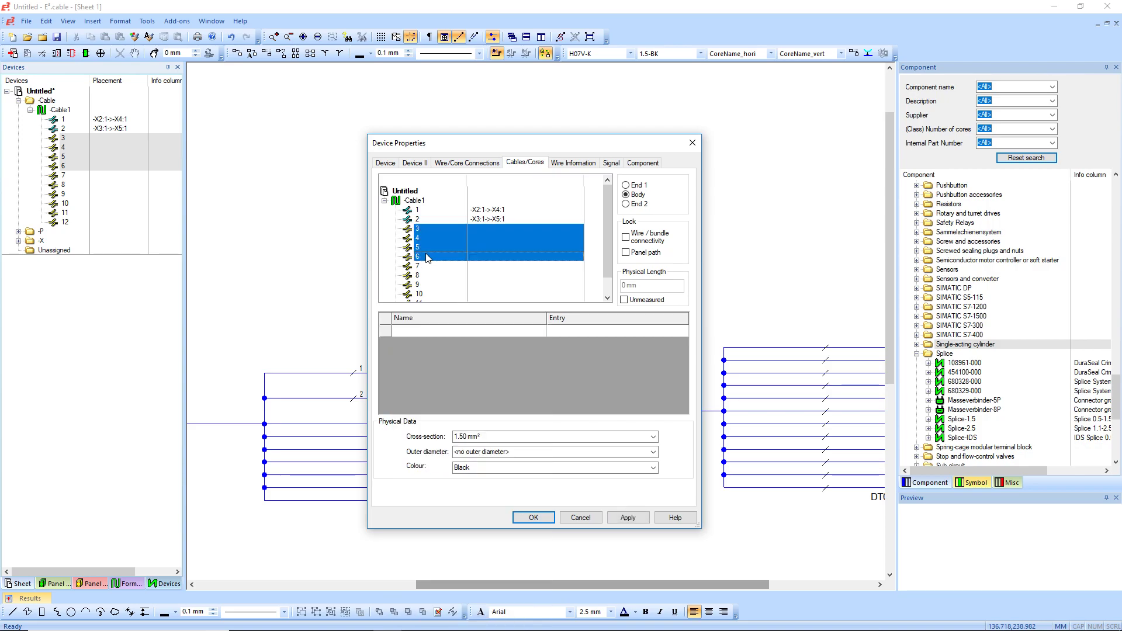
pyautogui.click(534, 332)
pyautogui.click(540, 332)
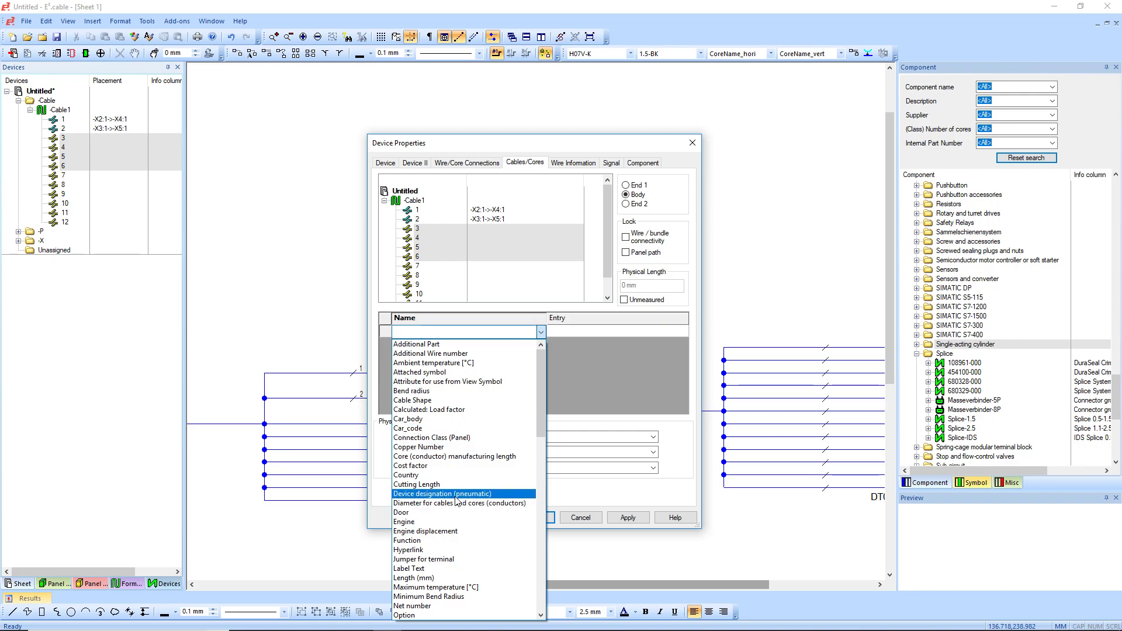
pyautogui.scroll(-4, 442, 554)
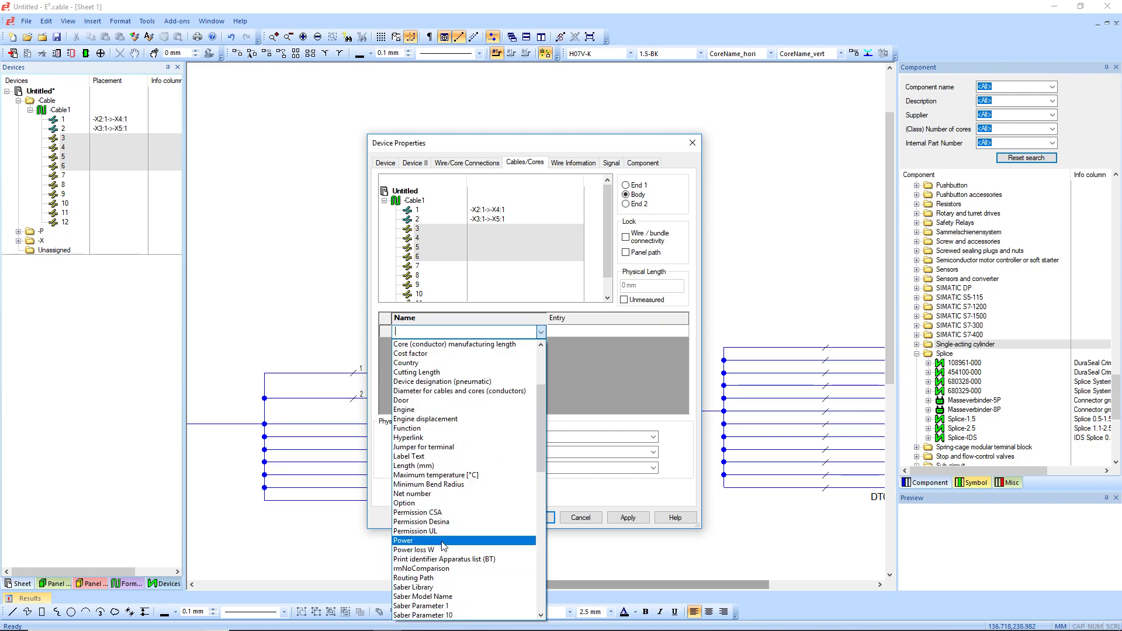
pyautogui.click(454, 578)
# Step: Set the Routing Path of cores 3, 4, 5 and 6 to a, b, c and d respectively and apply the properties
pyautogui.click(426, 226)
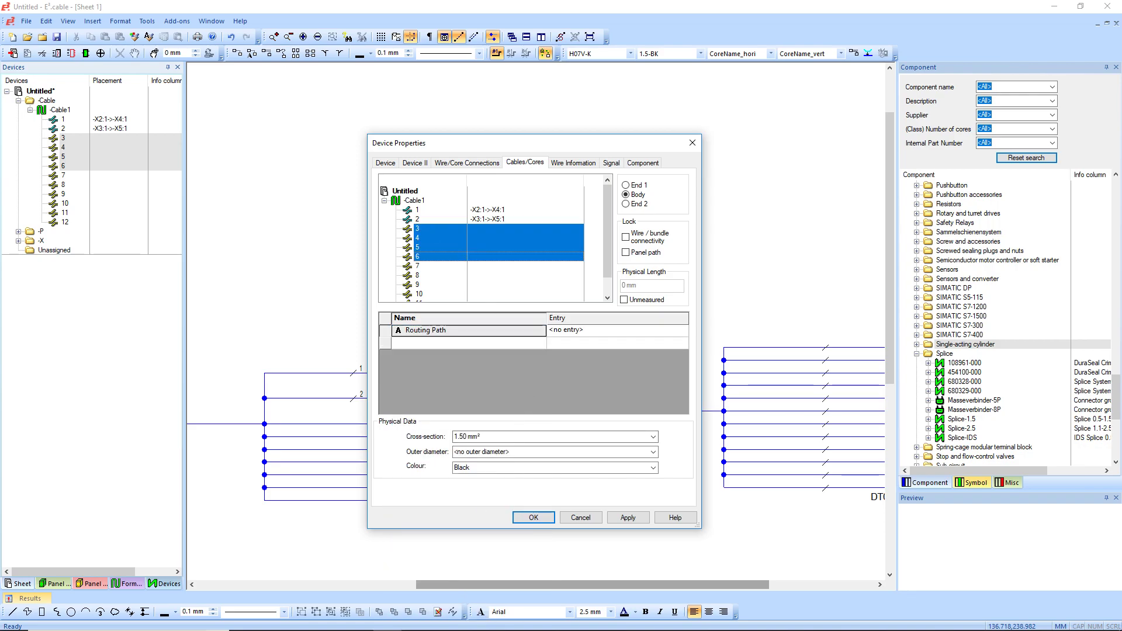
pyautogui.click(653, 331)
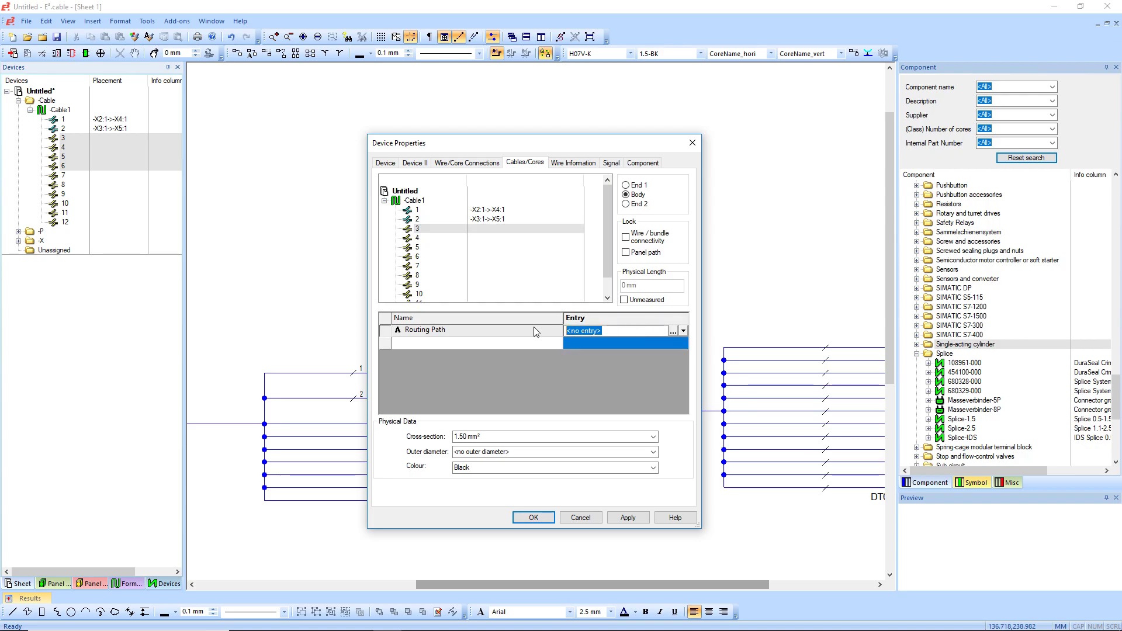
pyautogui.click(431, 239)
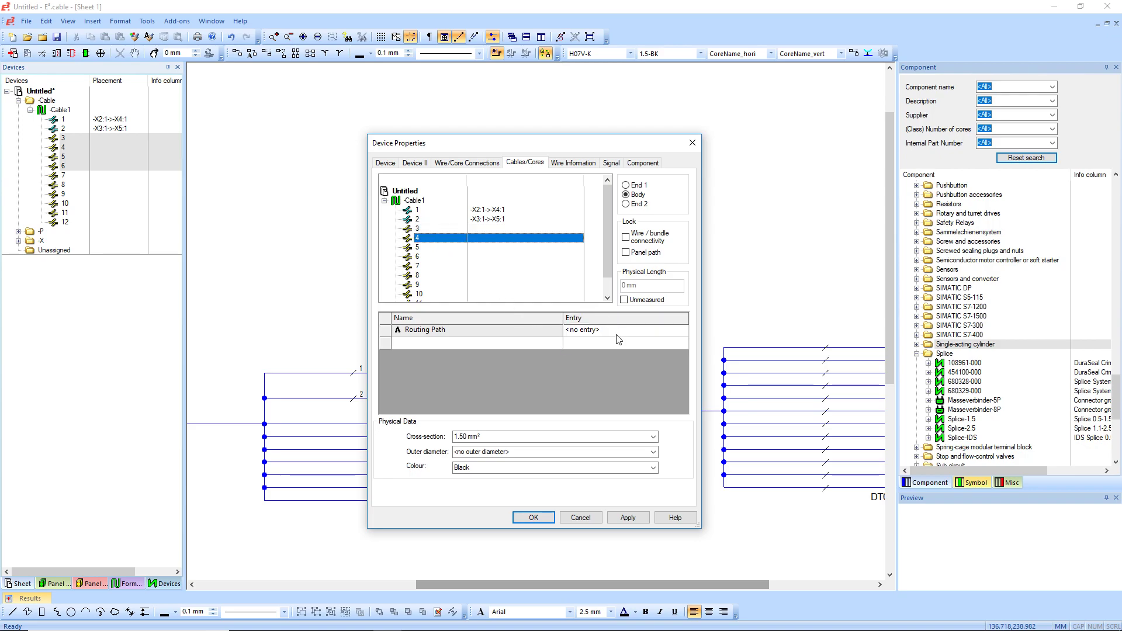
pyautogui.click(613, 331)
pyautogui.click(433, 248)
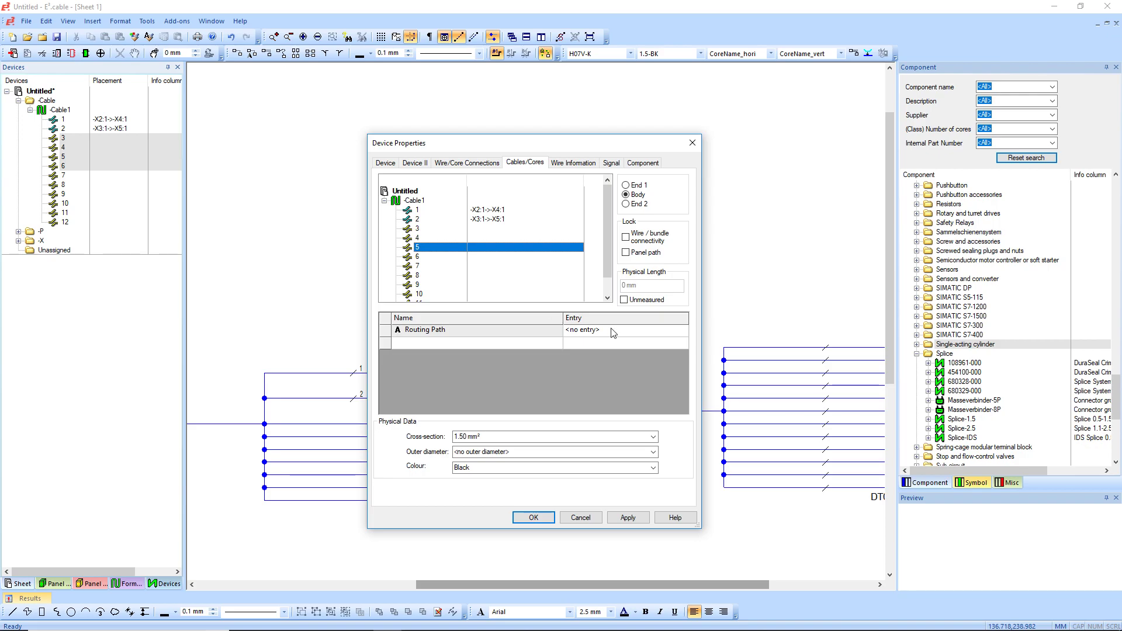
pyautogui.click(613, 332)
pyautogui.click(432, 257)
pyautogui.click(586, 333)
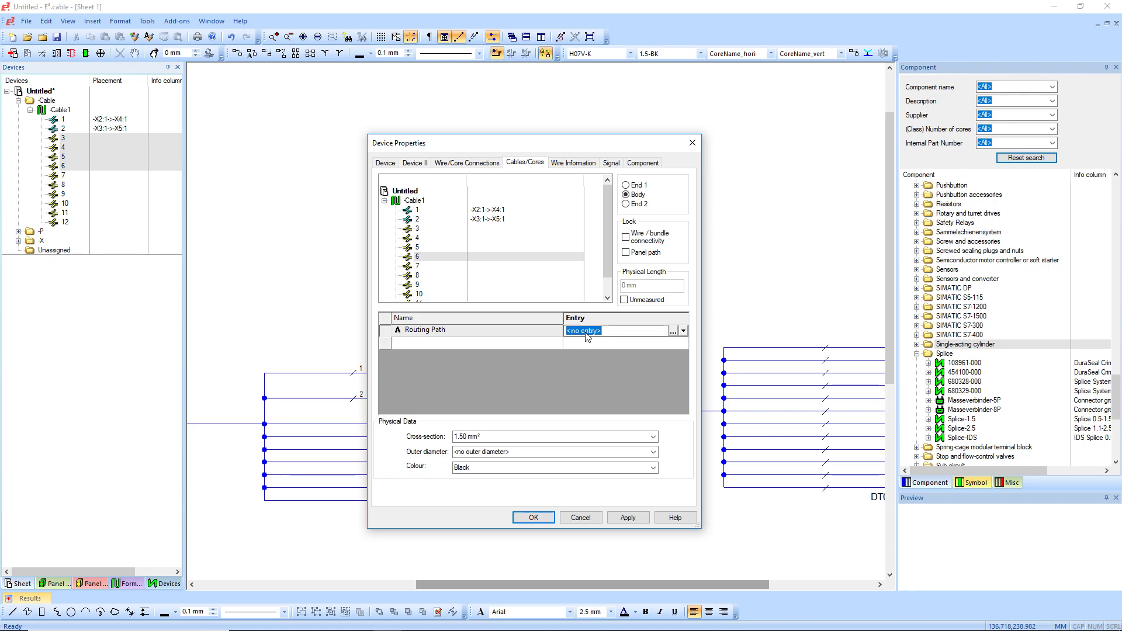
pyautogui.write('d')
pyautogui.click(628, 517)
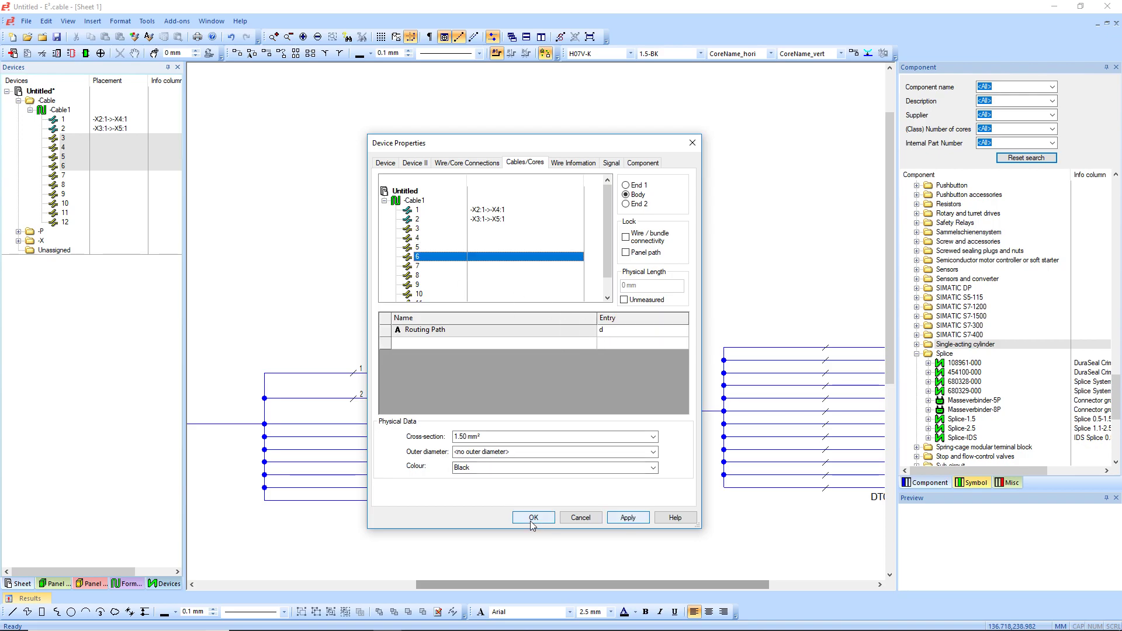
pyautogui.click(534, 518)
# Step: Connect core 3 from splice X4 to pin 1 of connector X1
pyautogui.hscroll(3, 545, 342)
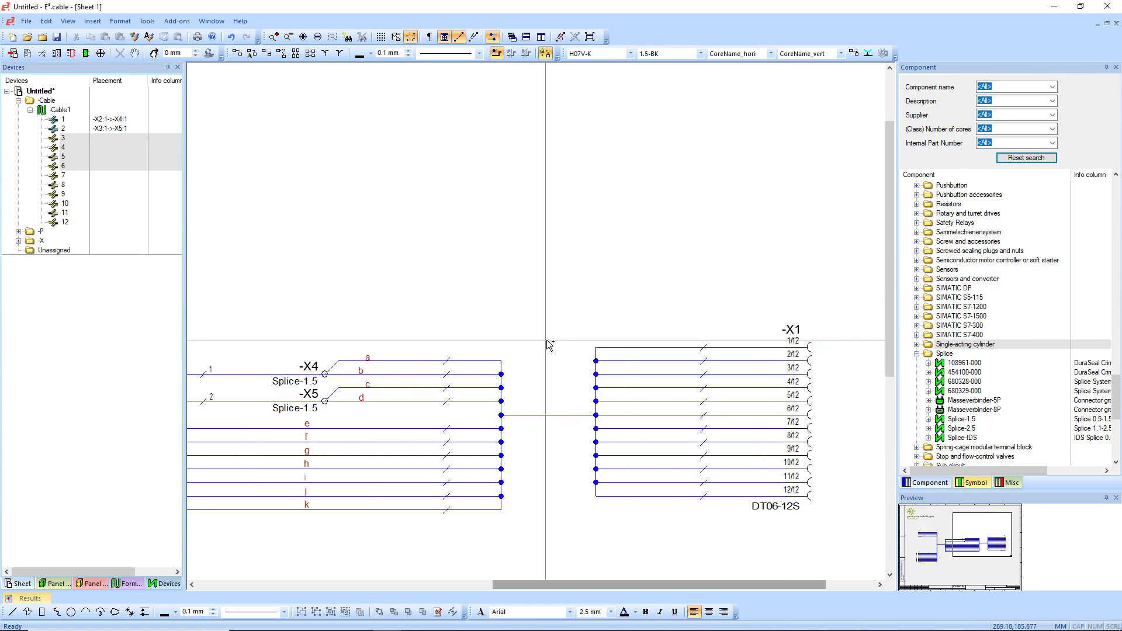
pyautogui.scroll(-1, 536, 313)
pyautogui.click(65, 138)
pyautogui.rightClick(70, 138)
pyautogui.click(96, 160)
pyautogui.click(279, 369)
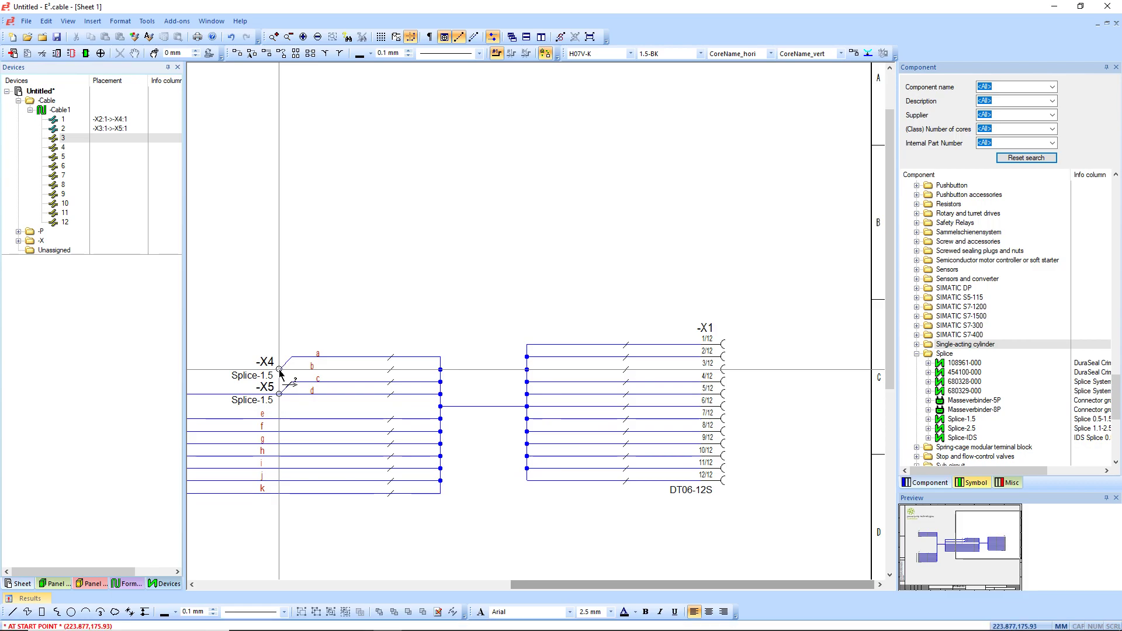
pyautogui.click(723, 344)
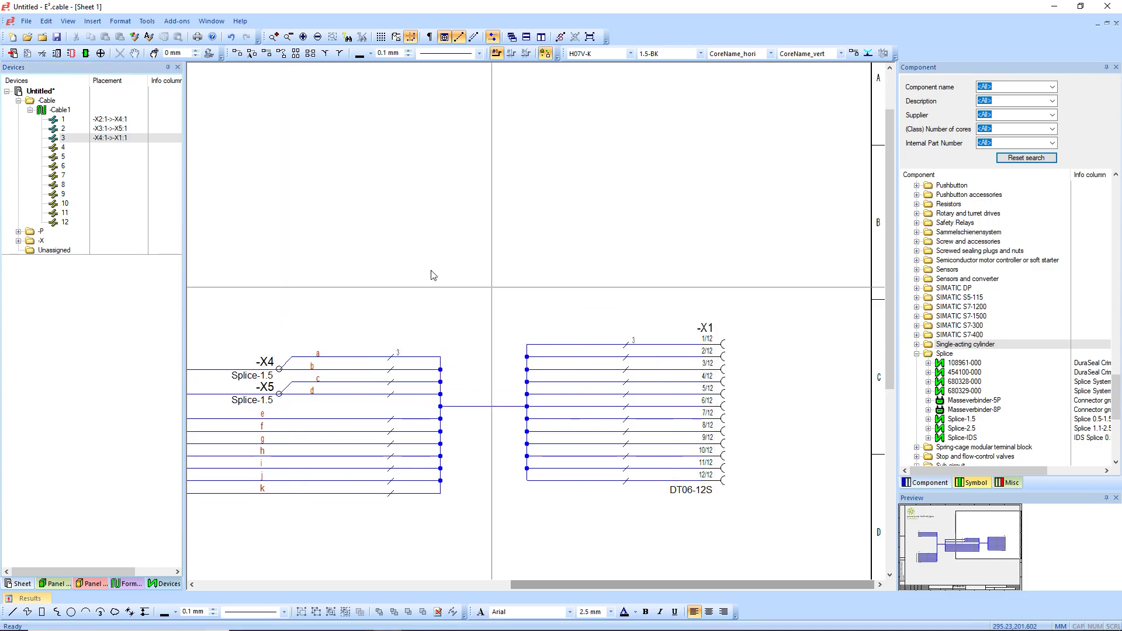
# Step: Connect core 4 from splice X4 to pin 2 of connector X1
pyautogui.rightClick(76, 148)
pyautogui.click(163, 158)
pyautogui.click(279, 368)
pyautogui.click(705, 358)
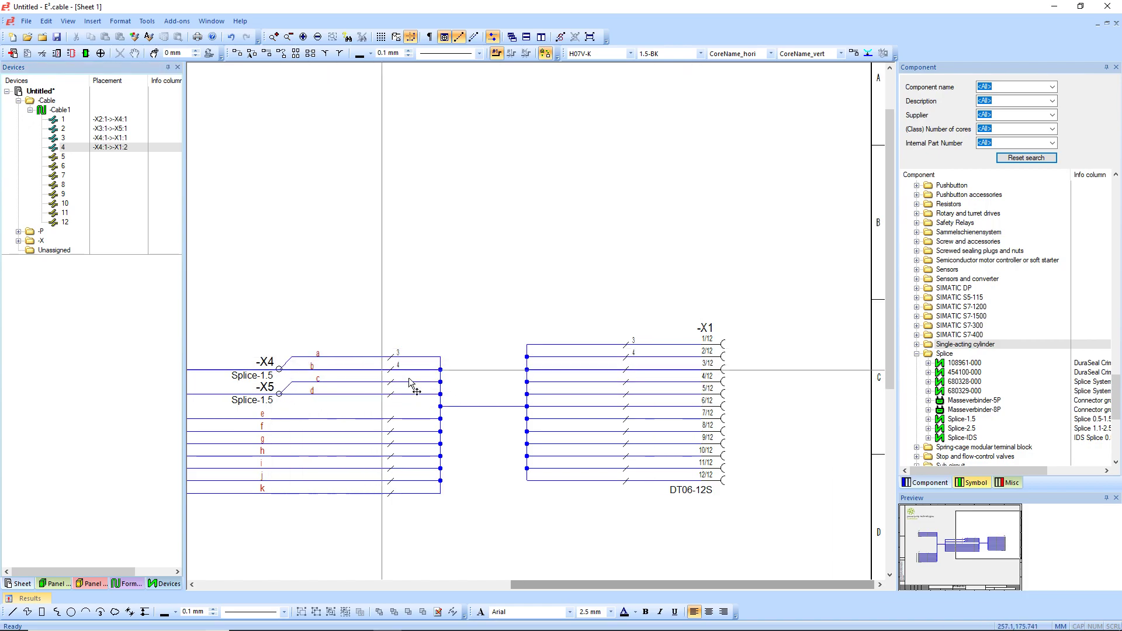
# Step: Connect cores 5 and 6 from splice X5 to pins 3 and 4 of connector X1 respectively
pyautogui.rightClick(63, 157)
pyautogui.click(134, 158)
pyautogui.click(281, 392)
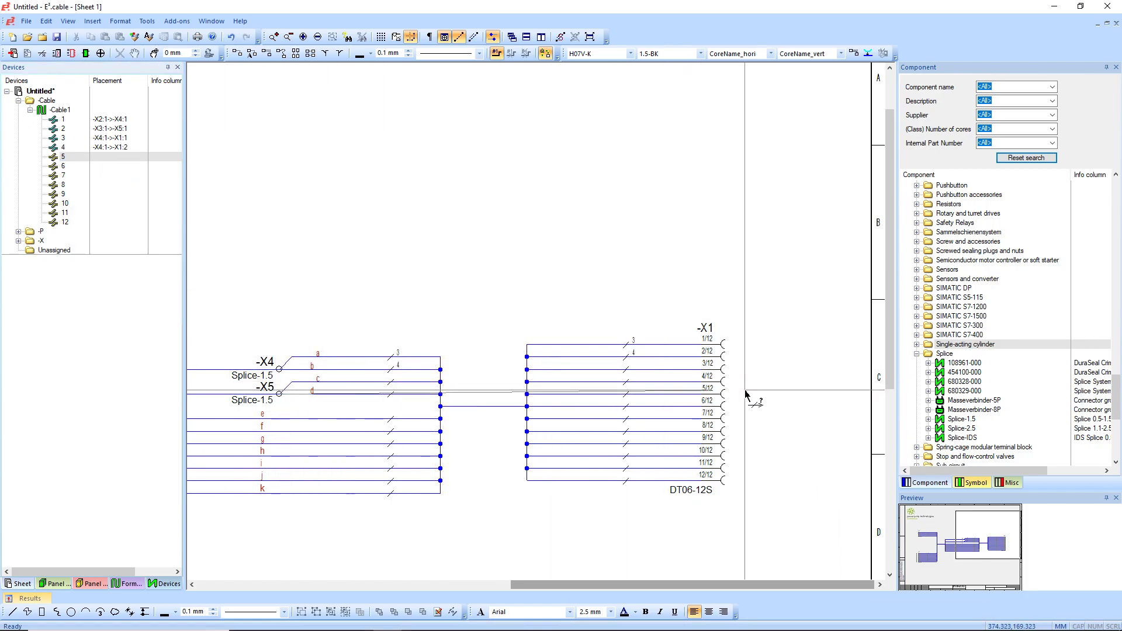
pyautogui.click(704, 376)
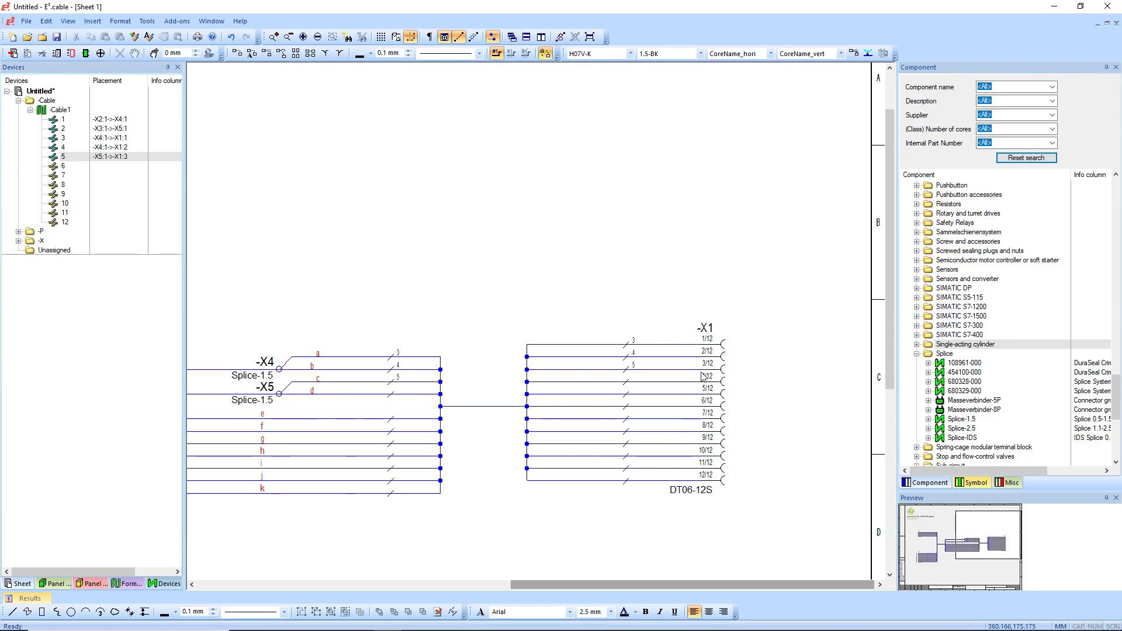
pyautogui.rightClick(65, 167)
pyautogui.click(128, 185)
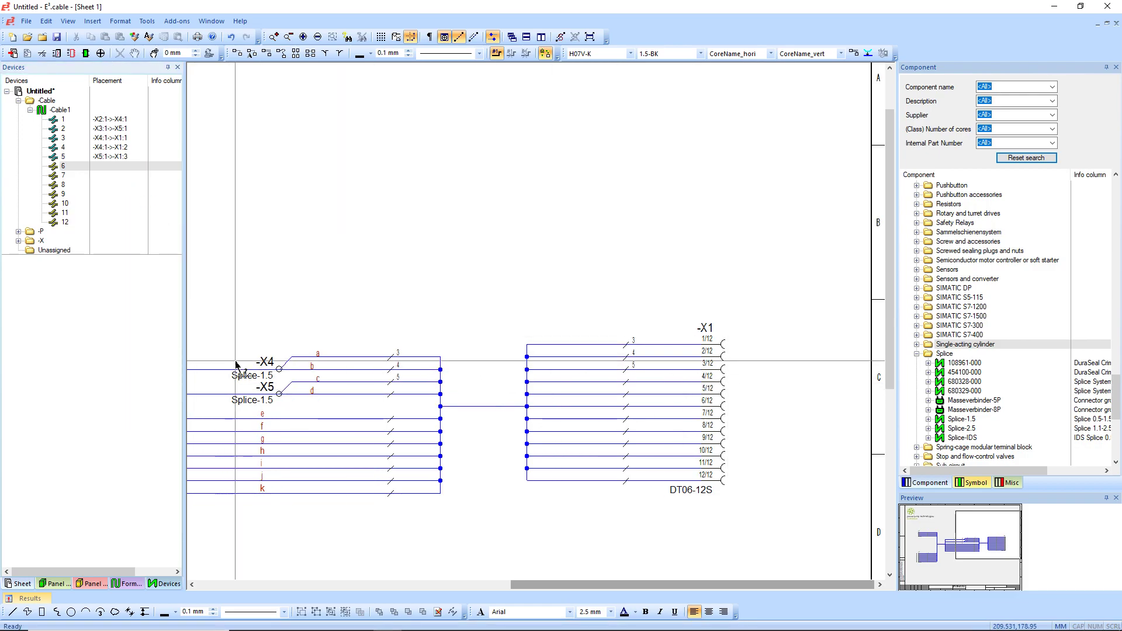
pyautogui.click(694, 385)
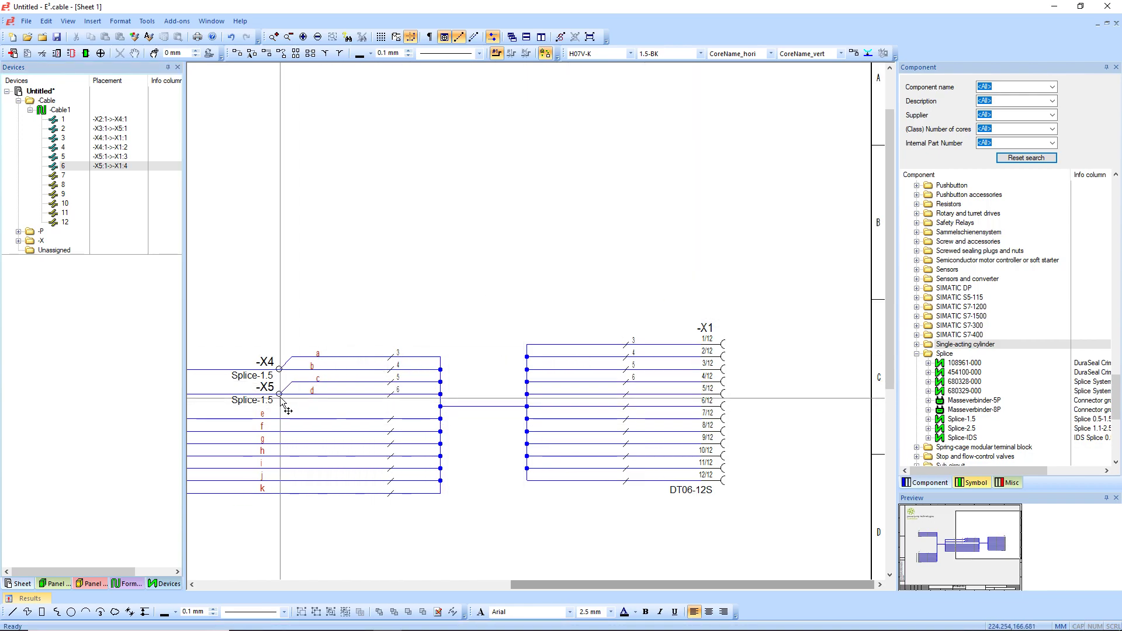
# Step: Add the Routing Path attribute to cores 7 to 12 together in their device properties
pyautogui.keyDown('shift'); pyautogui.hscroll(-2, 461, 254); pyautogui.keyUp('shift')
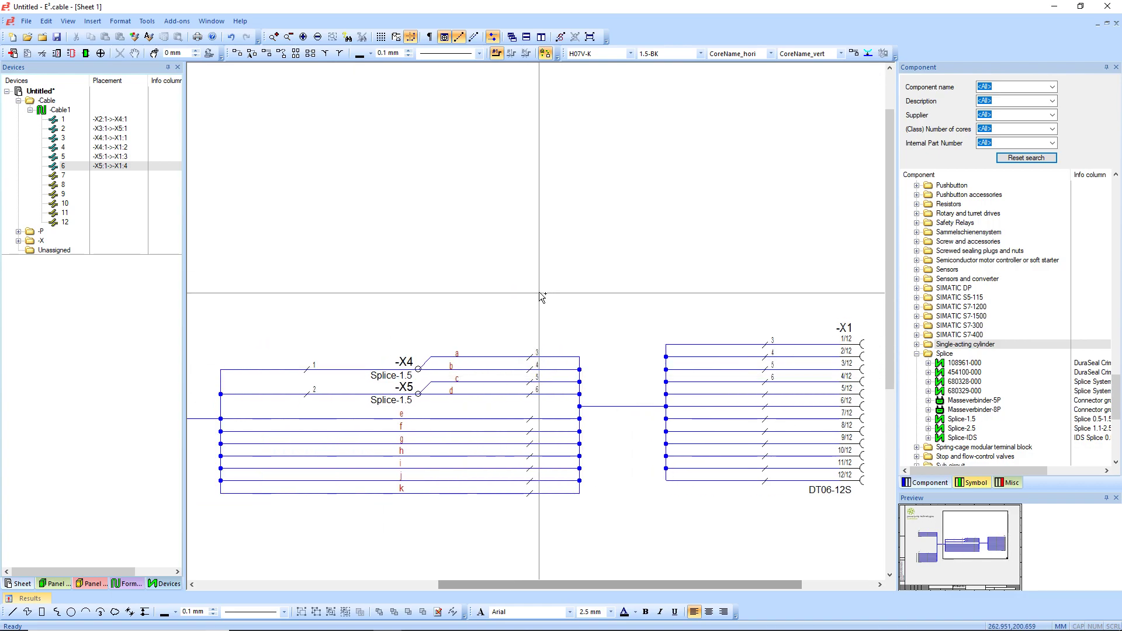
pyautogui.keyDown('ctrl'); pyautogui.scroll(-1, 645, 295); pyautogui.keyUp('ctrl')
pyautogui.scroll(-2, 643, 297)
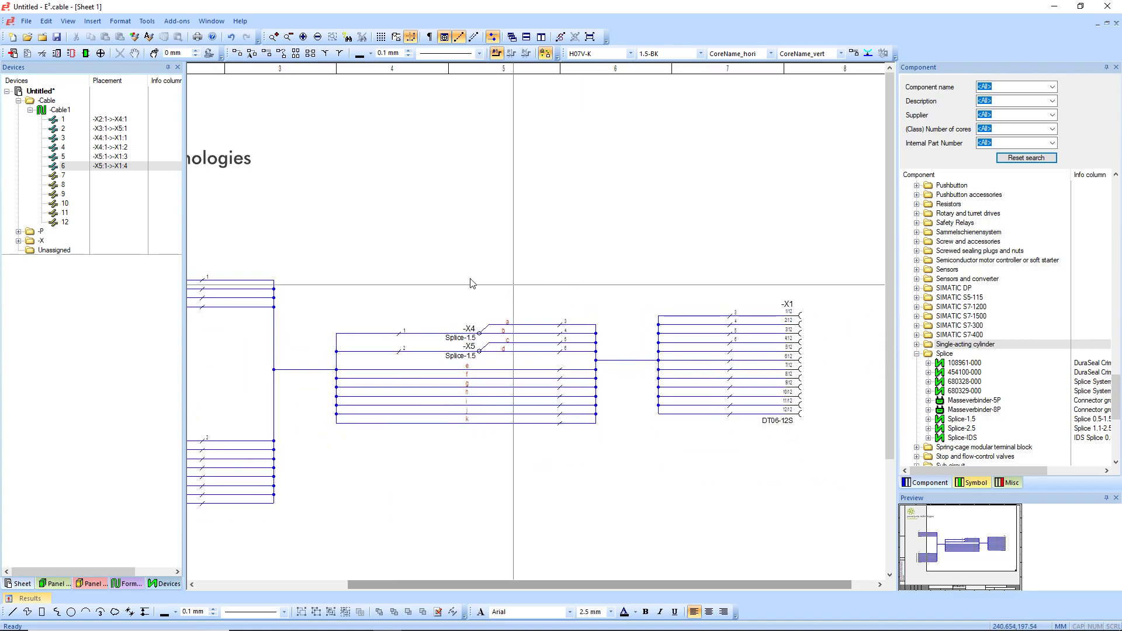
pyautogui.click(78, 179)
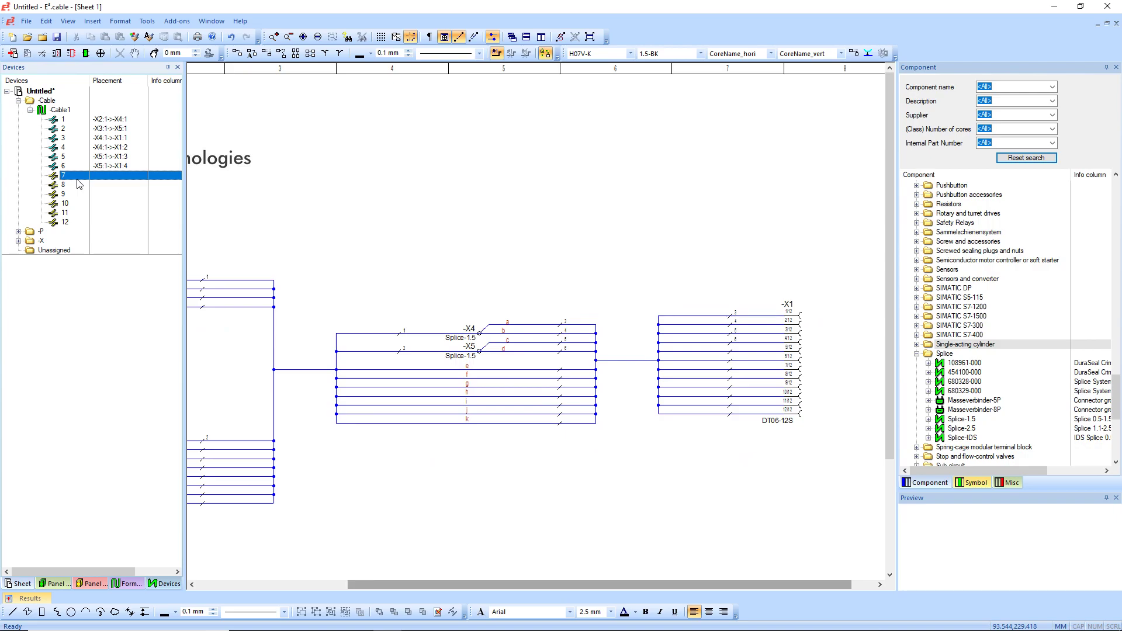
pyautogui.keyDown('shift'); pyautogui.click(69, 222); pyautogui.keyUp('shift')
pyautogui.rightClick(72, 224)
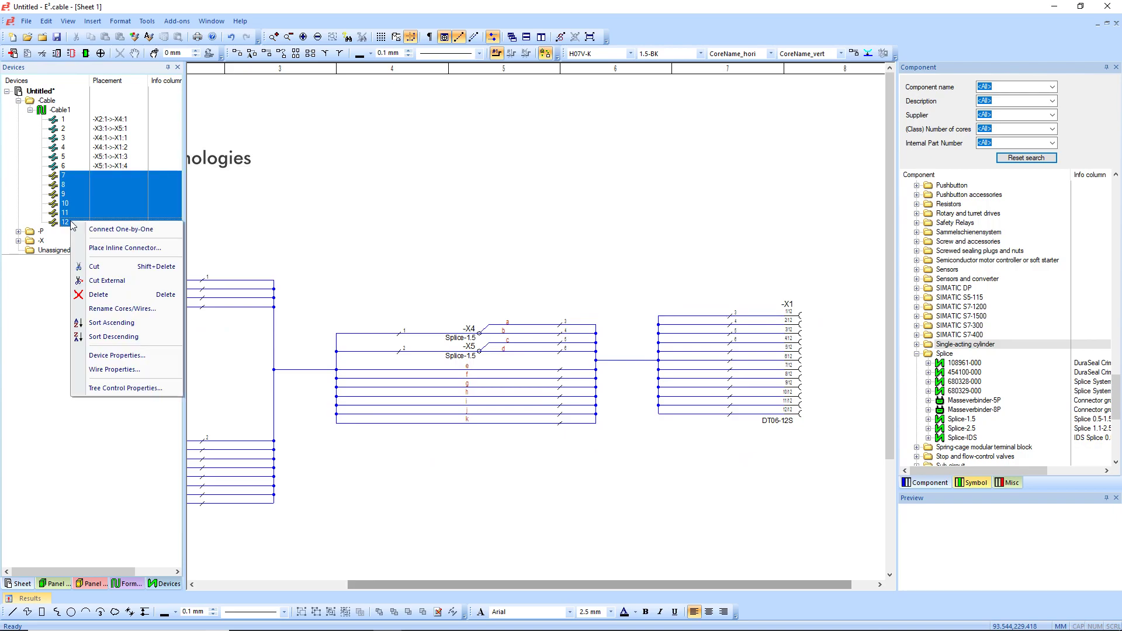
pyautogui.click(117, 355)
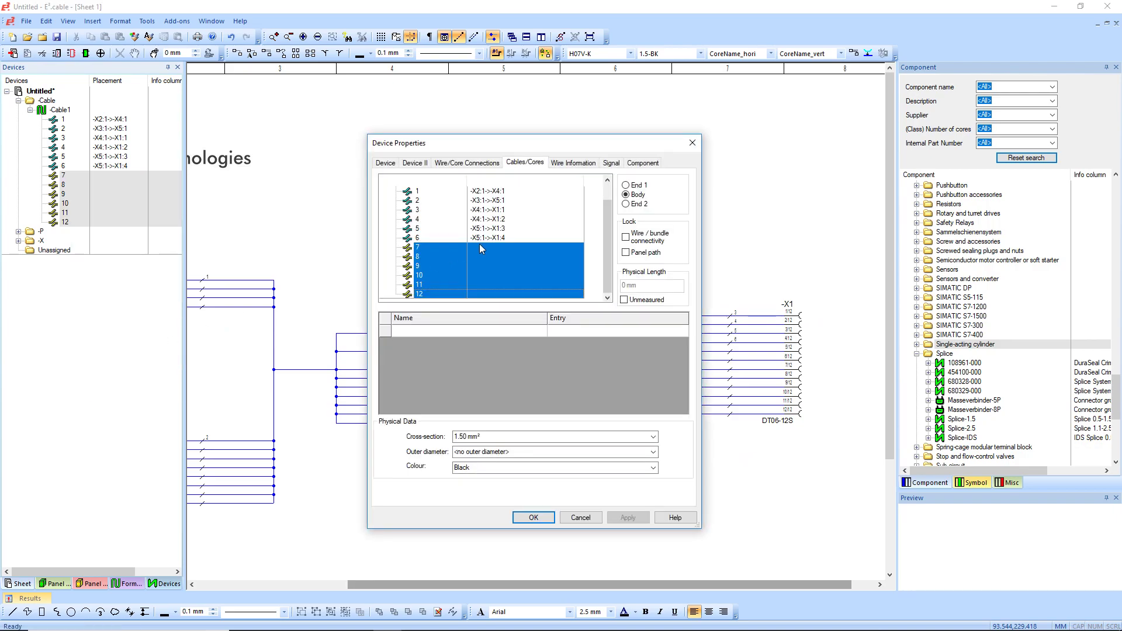
pyautogui.click(536, 335)
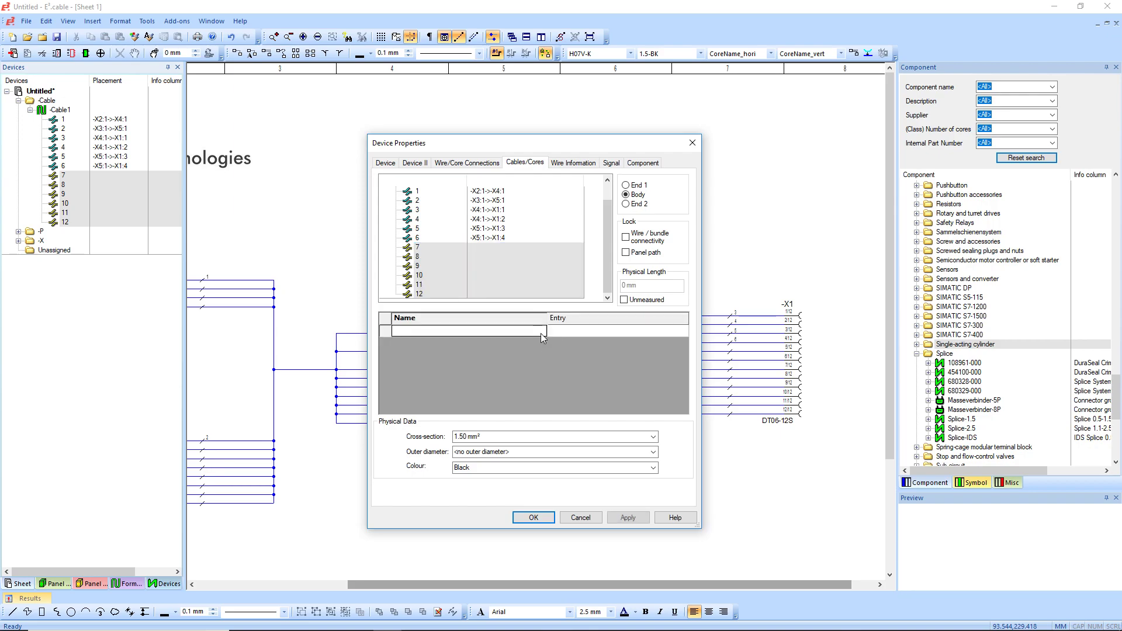
pyautogui.click(542, 333)
pyautogui.scroll(-6, 484, 512)
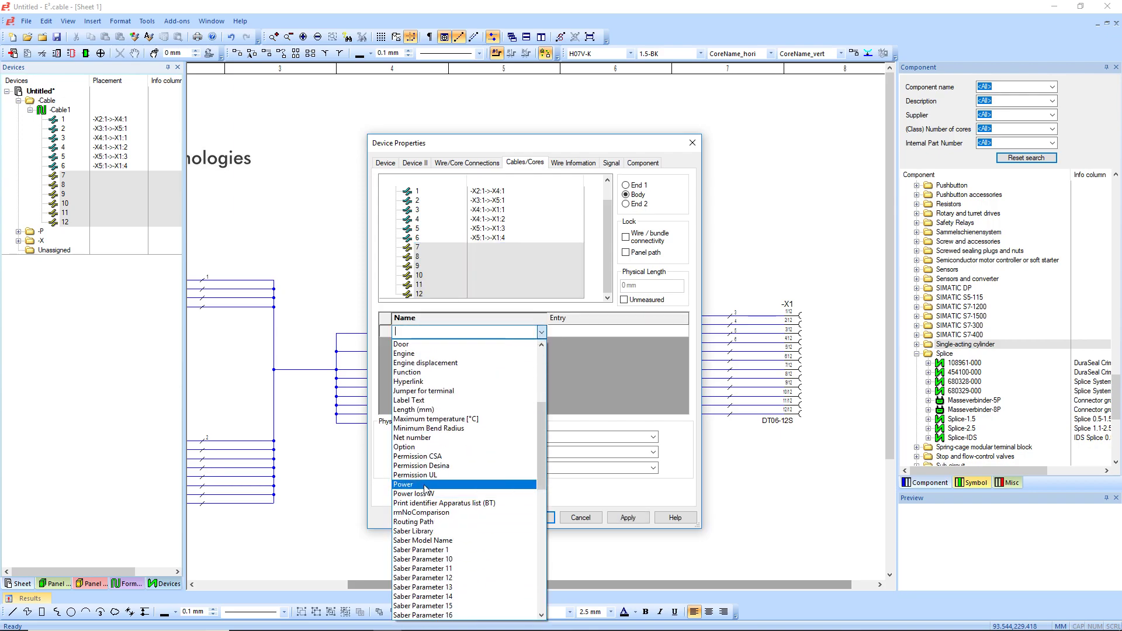
pyautogui.click(435, 522)
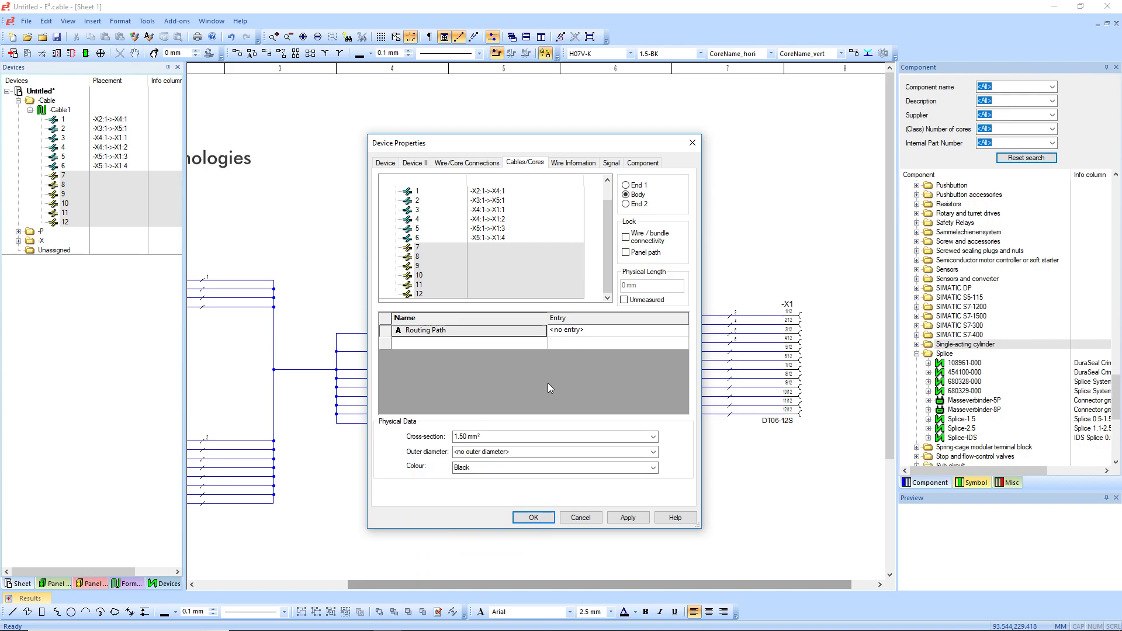
# Step: Set the Routing Path of cores 7 to 12 to e, f, g, h, i and j respectively and accept the properties
pyautogui.moveTo(489, 146); pyautogui.dragTo(741, 147)
pyautogui.click(714, 249)
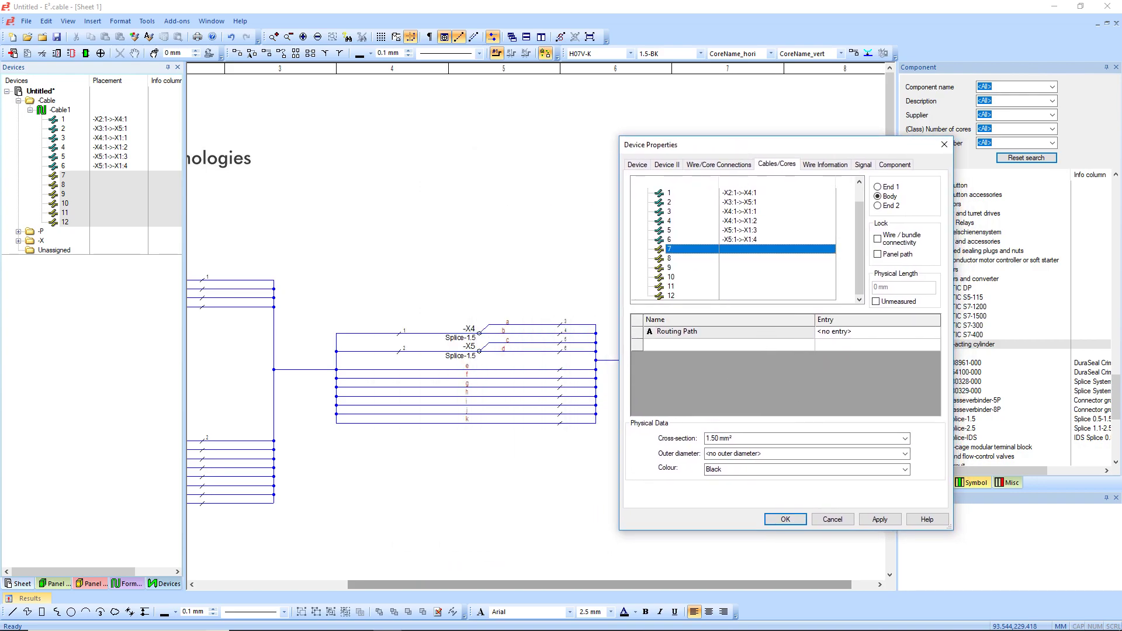
pyautogui.click(842, 332)
pyautogui.click(678, 258)
pyautogui.click(857, 333)
pyautogui.click(685, 267)
pyautogui.click(857, 333)
pyautogui.click(681, 277)
pyautogui.click(849, 333)
pyautogui.write('h')
pyautogui.click(690, 286)
pyautogui.click(861, 332)
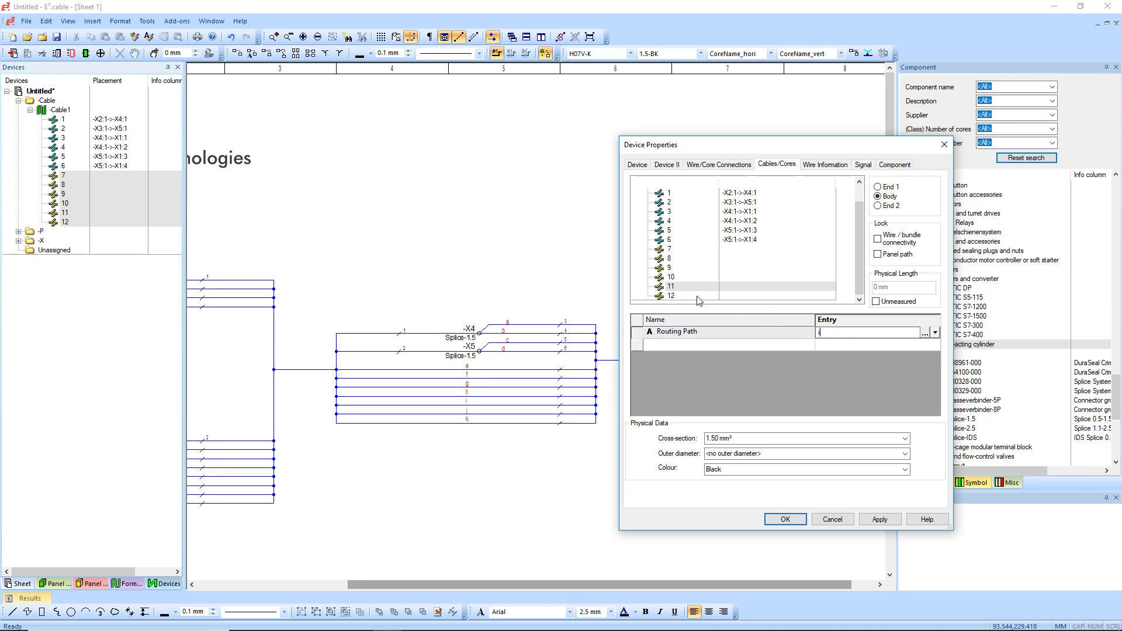
pyautogui.click(676, 296)
pyautogui.click(844, 334)
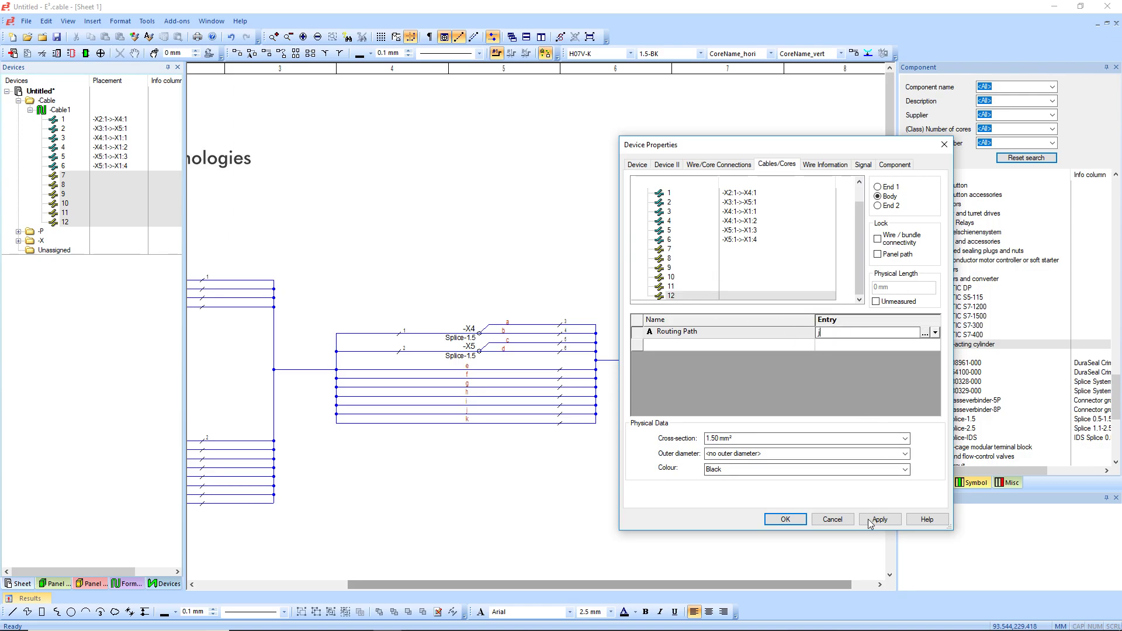
pyautogui.click(785, 519)
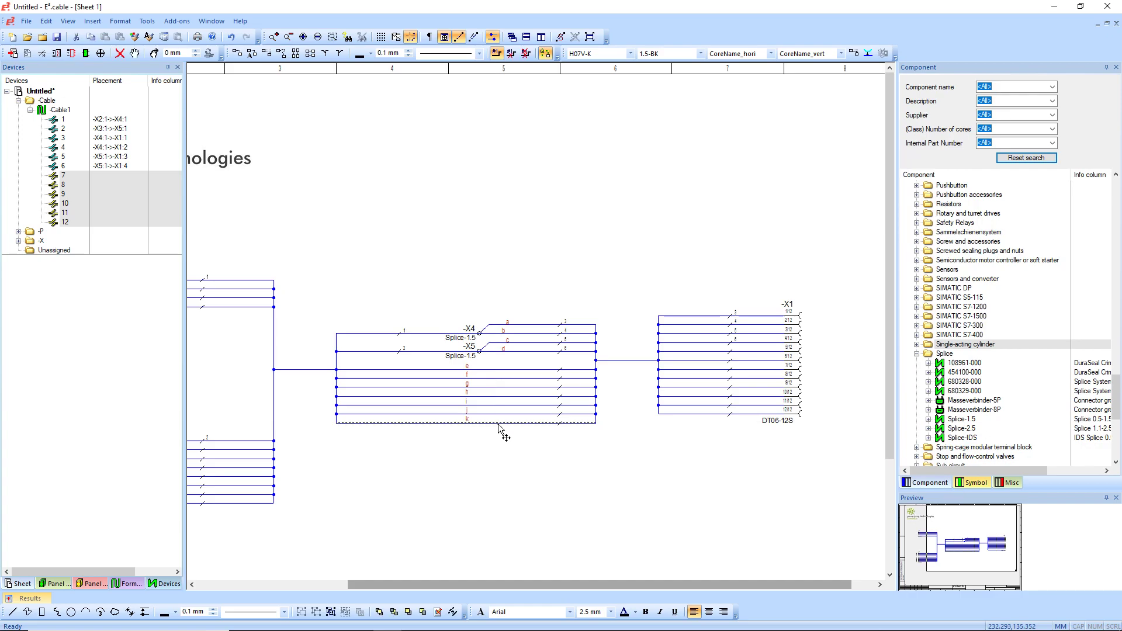
# Step: Delete the surplus connection line labelled k below the splices
pyautogui.press('Delete')
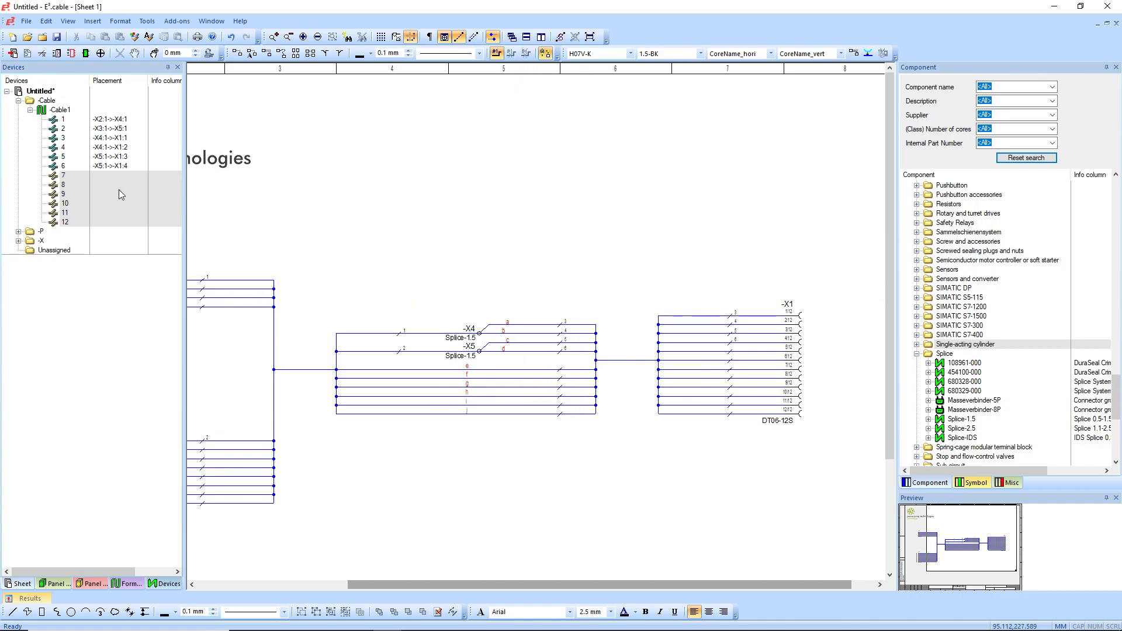
pyautogui.click(84, 234)
# Step: Connect core 7 from pin 2 of connector X2 to pin 5 of connector X1
pyautogui.hscroll(-3, 445, 296)
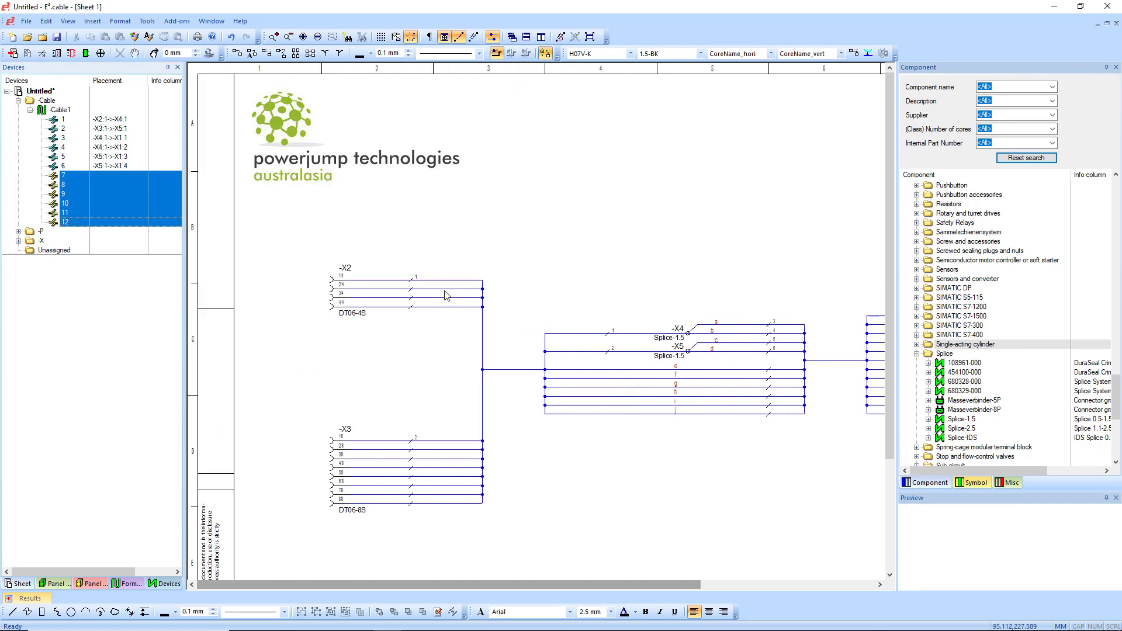
pyautogui.click(80, 177)
pyautogui.rightClick(65, 177)
pyautogui.press('Escape')
pyautogui.rightClick(65, 177)
pyautogui.click(89, 187)
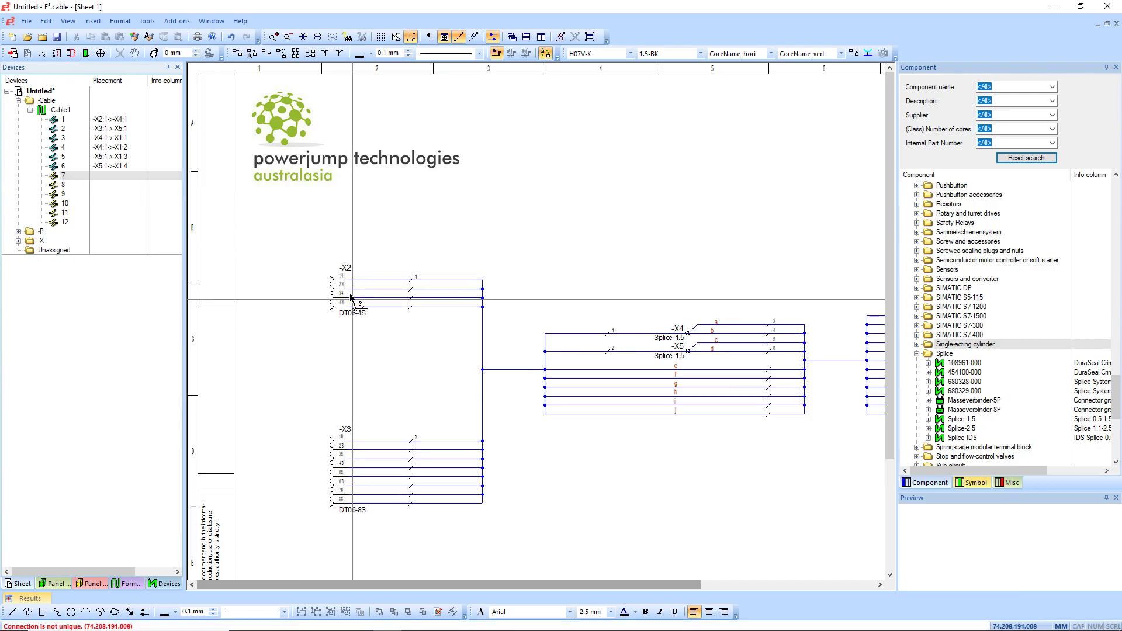
pyautogui.click(351, 289)
pyautogui.hscroll(3, 444, 326)
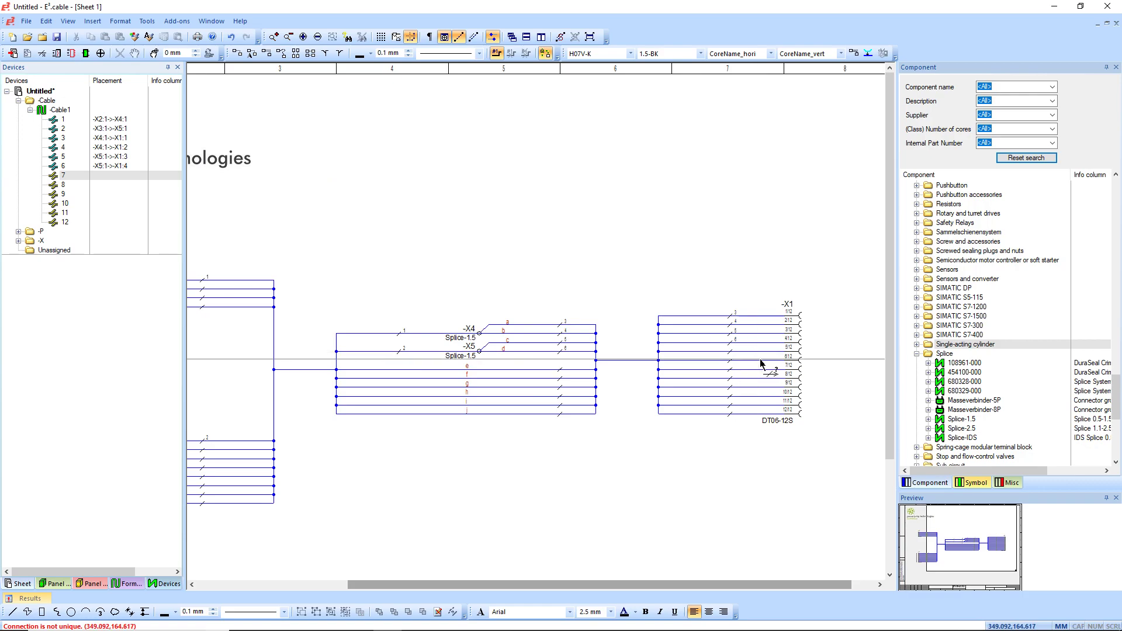
pyautogui.click(785, 353)
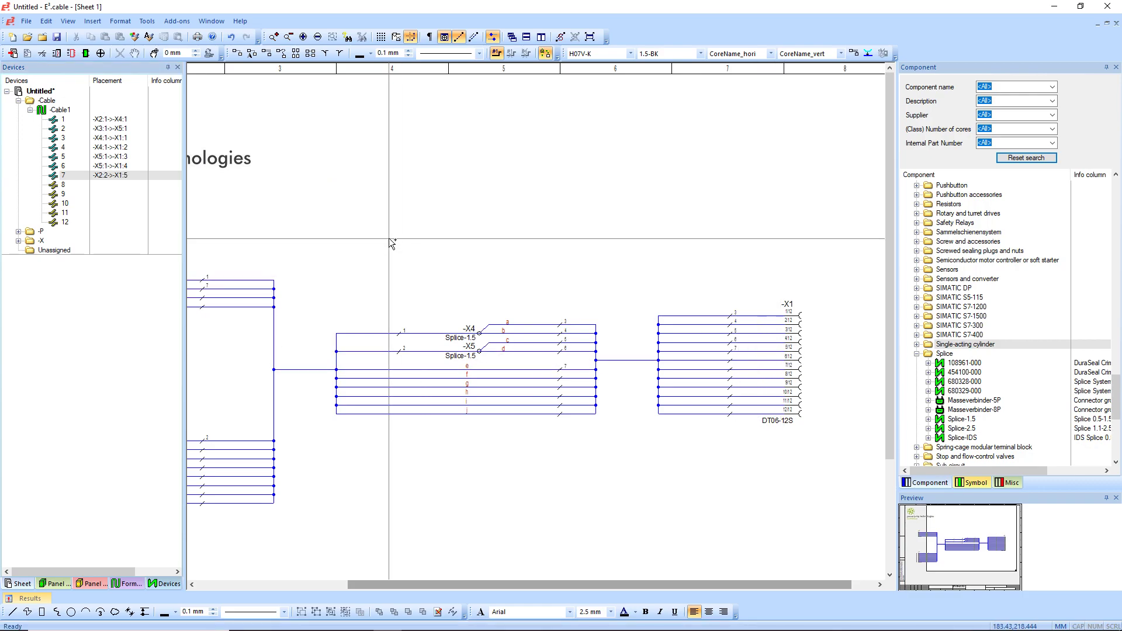
# Step: Connect core 8 from pin 3 of connector X2 to pin 6 of connector X1
pyautogui.hscroll(-1, 388, 237)
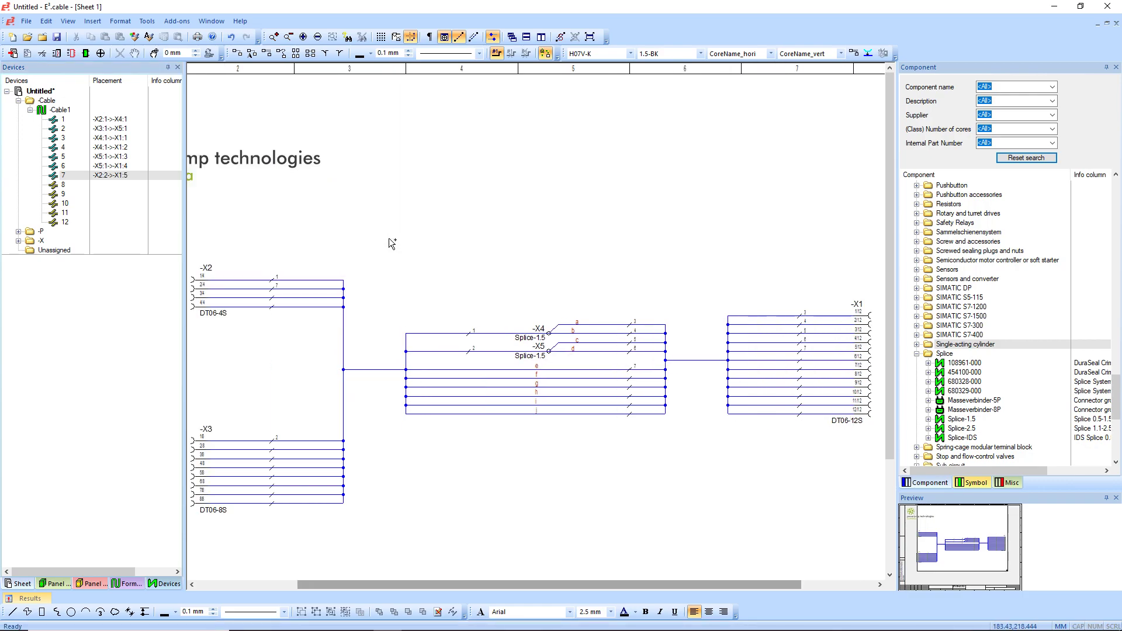
pyautogui.rightClick(67, 188)
pyautogui.click(88, 192)
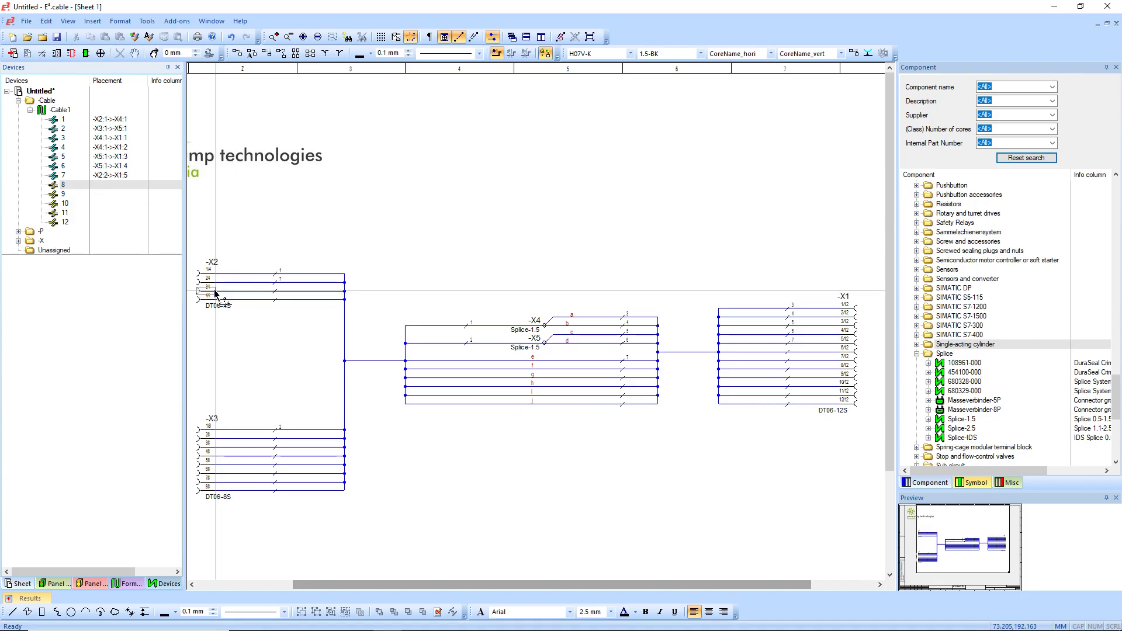
pyautogui.click(215, 291)
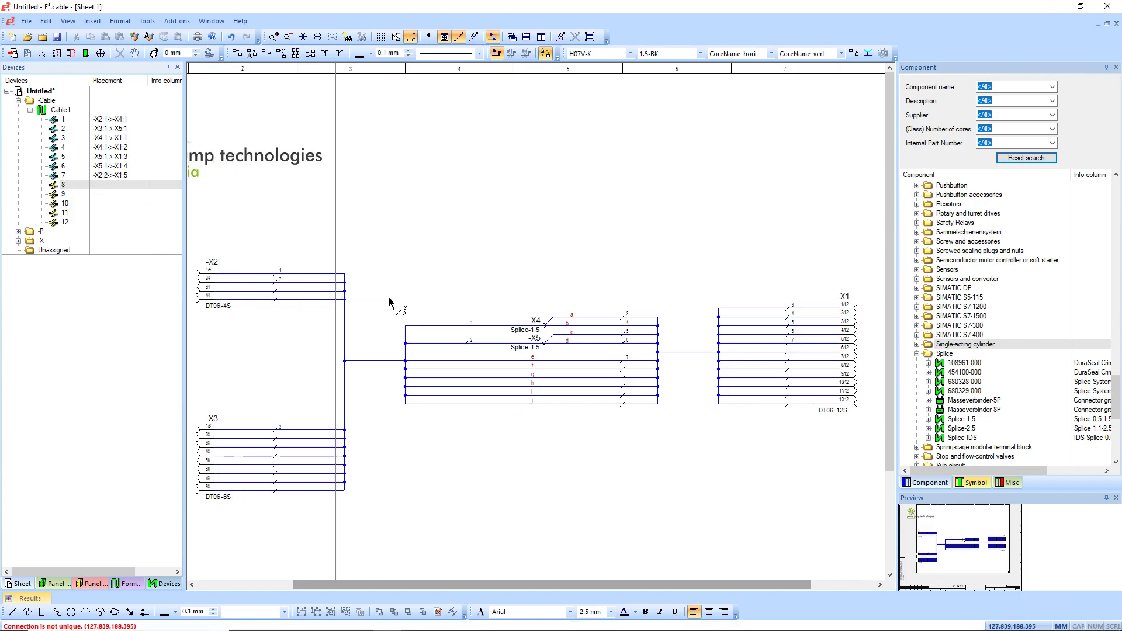
pyautogui.click(841, 353)
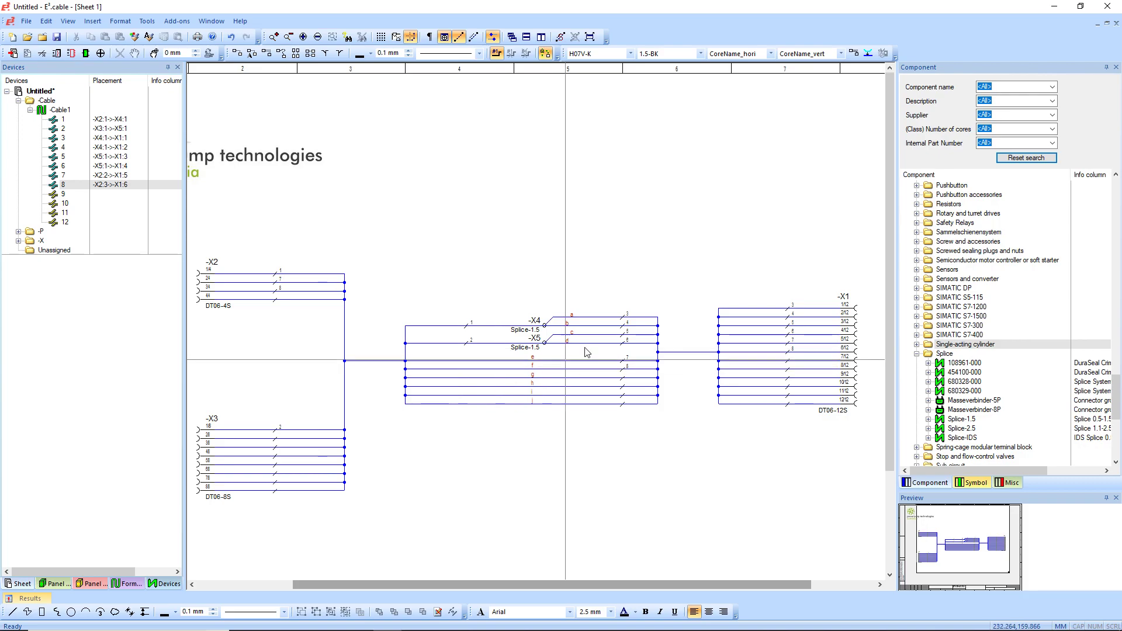
# Step: Connect core 9 from pin 2 of connector X3 to pin 7 of connector X1
pyautogui.rightClick(64, 194)
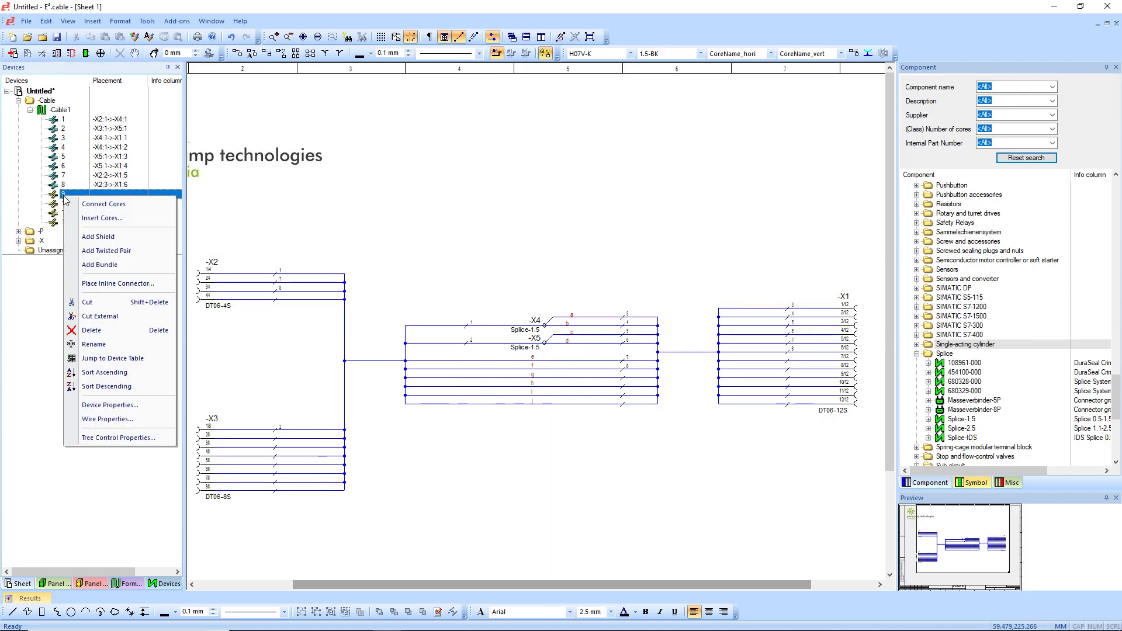
pyautogui.click(97, 206)
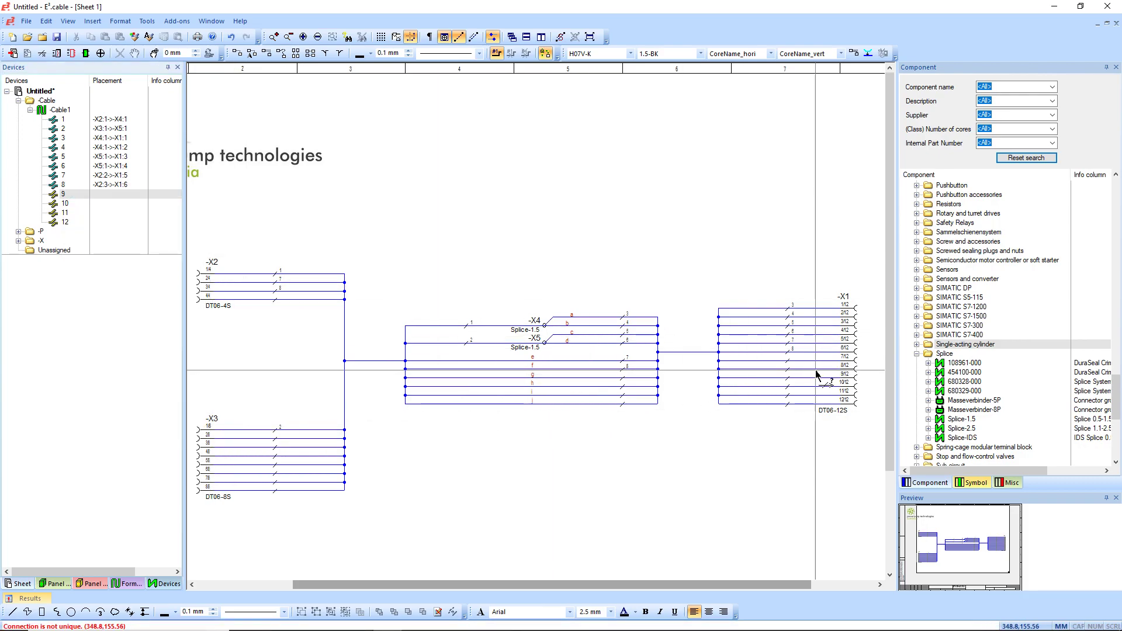
pyautogui.click(842, 362)
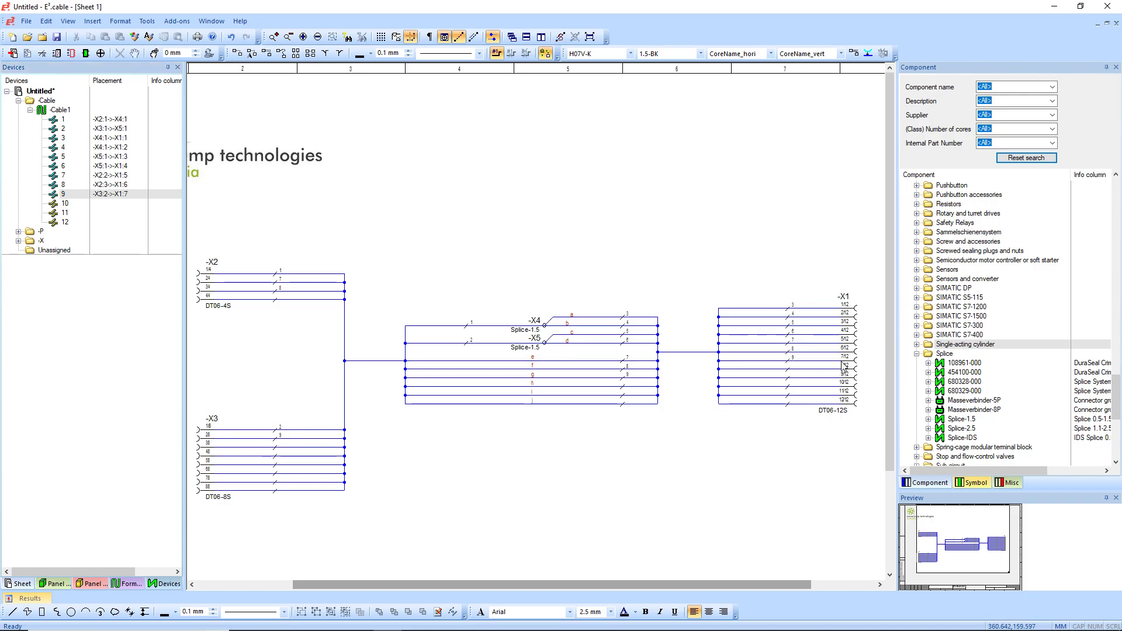
# Step: Try connecting core 10 from pin 3 of connector X3 to pin 7 of connector X1, and undo the connection
pyautogui.click(64, 203)
pyautogui.rightClick(90, 204)
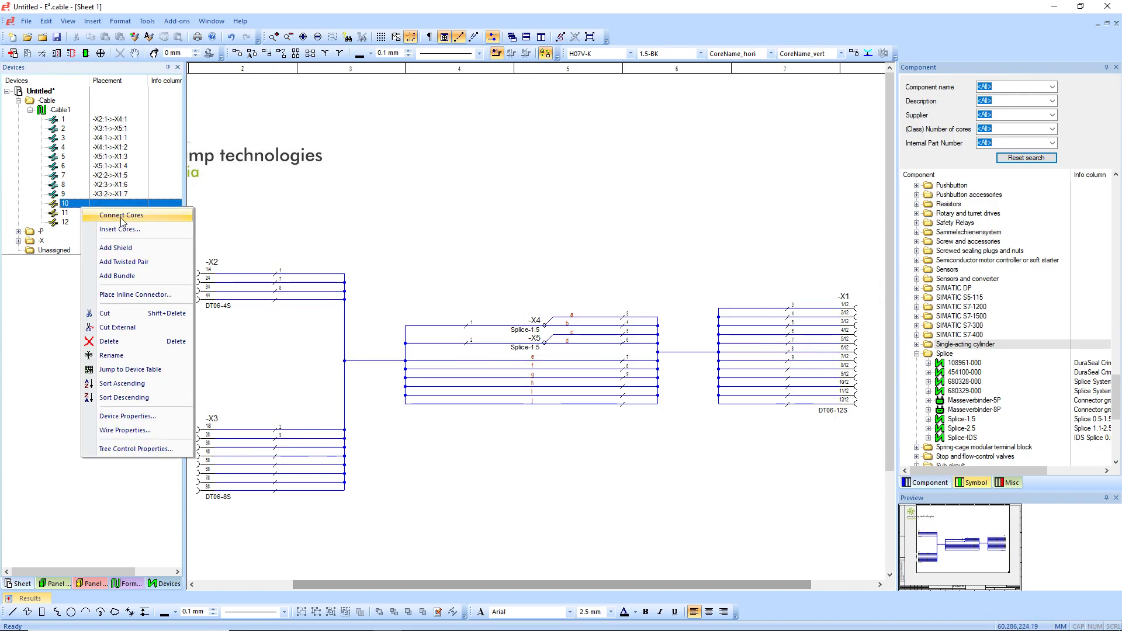
pyautogui.click(114, 216)
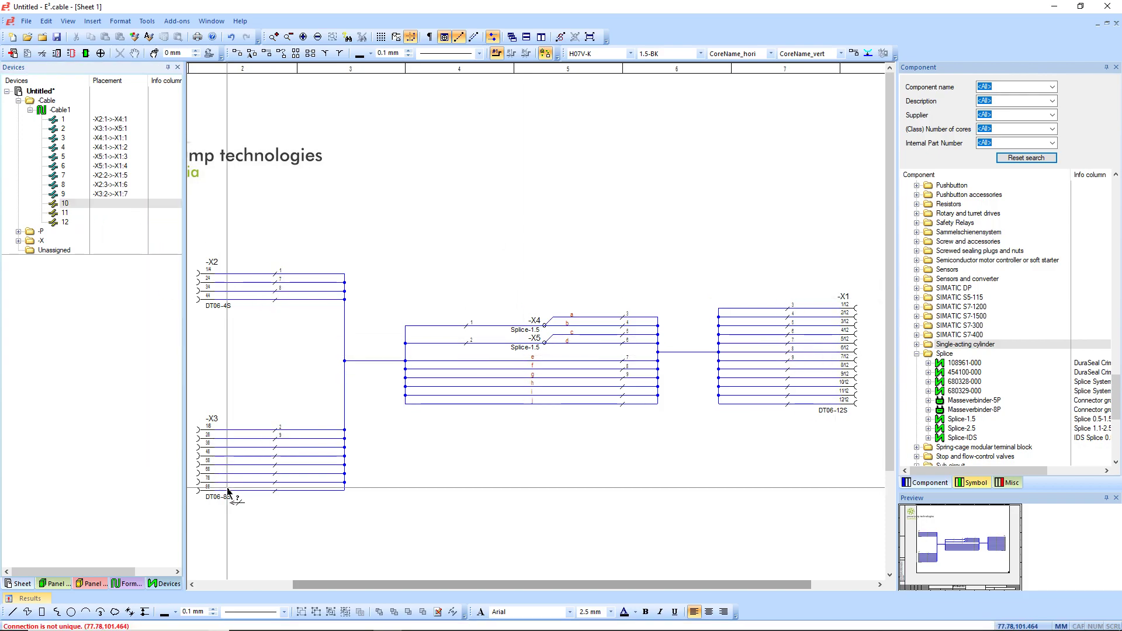
pyautogui.click(217, 449)
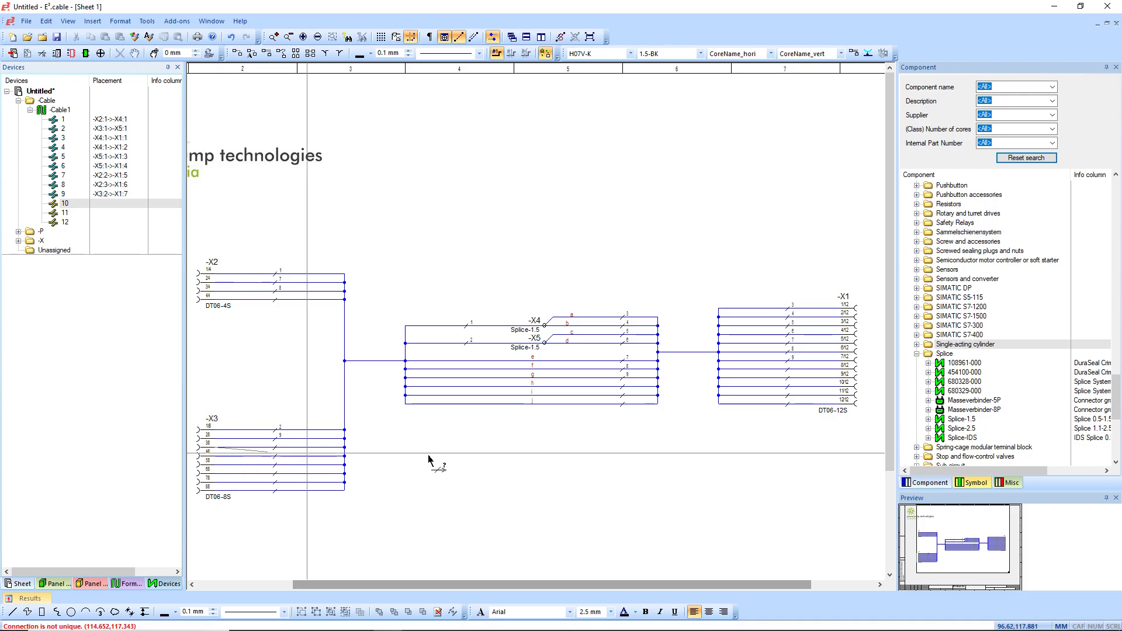
pyautogui.click(842, 357)
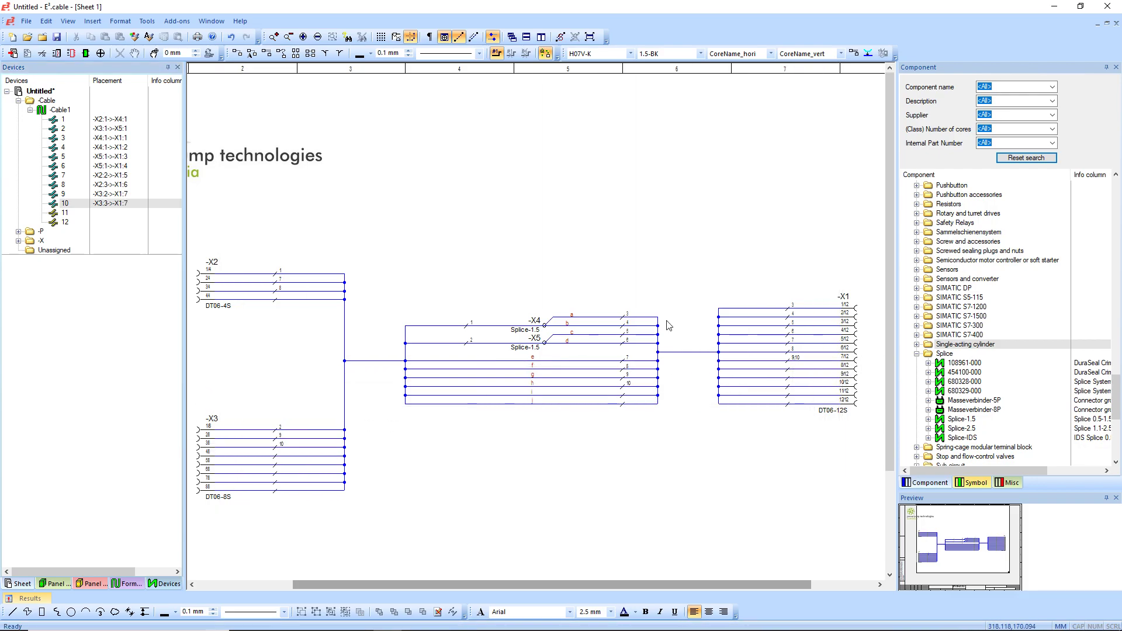
pyautogui.hotkey('ctrl', 'z')
# Step: Connect core 10 from pin 3 of connector X3 to pin 8 of connector X1
pyautogui.moveTo(88, 204); pyautogui.dragTo(215, 448)
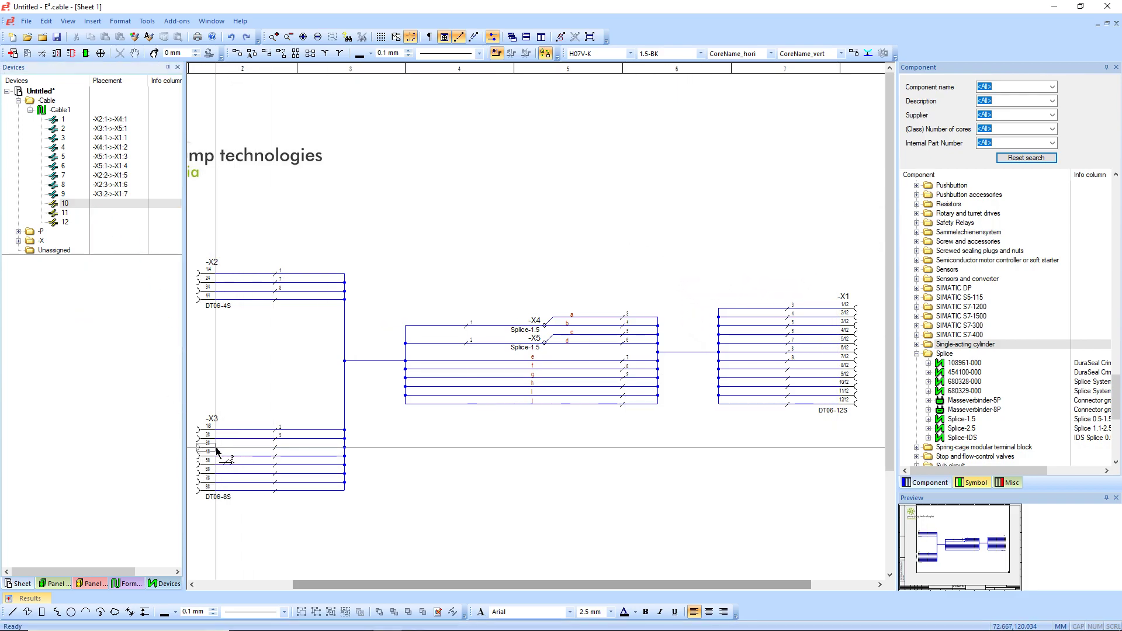
pyautogui.click(841, 369)
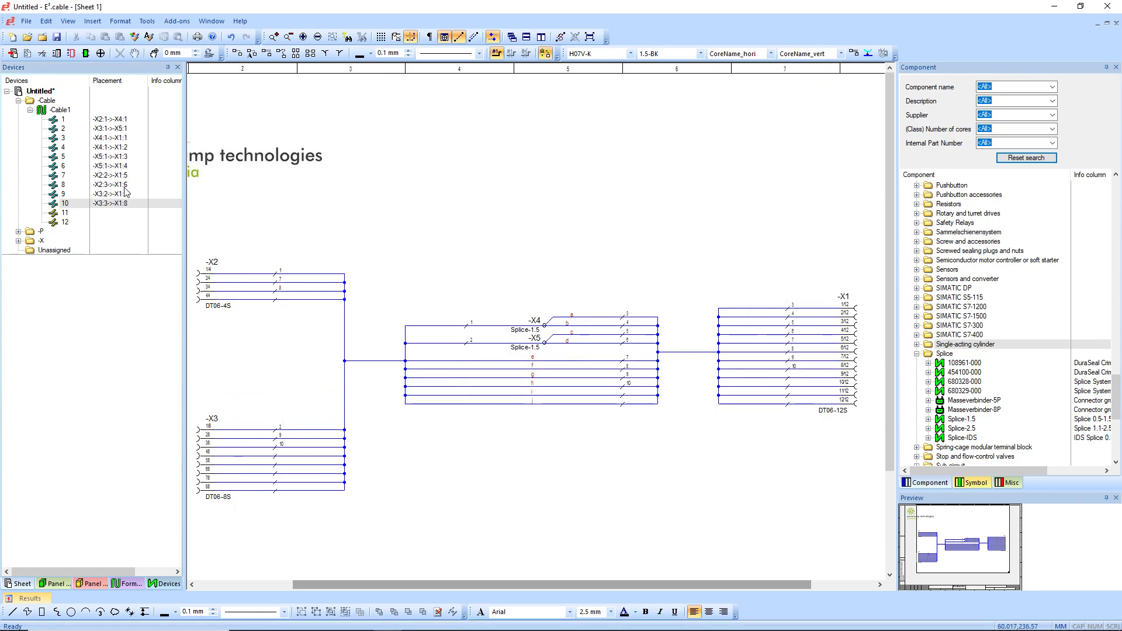
# Step: Connect core 11 from pin 4 of connector X3 to pin 9 of connector X1
pyautogui.rightClick(64, 213)
pyautogui.click(88, 222)
pyautogui.moveTo(153, 314); pyautogui.dragTo(220, 459)
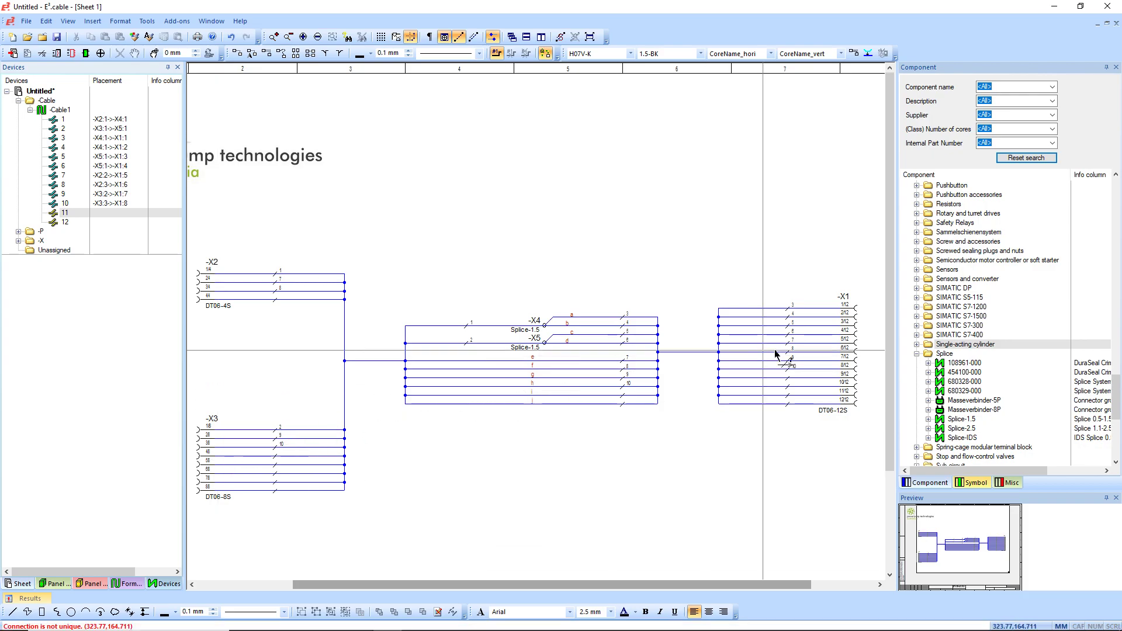
pyautogui.click(842, 384)
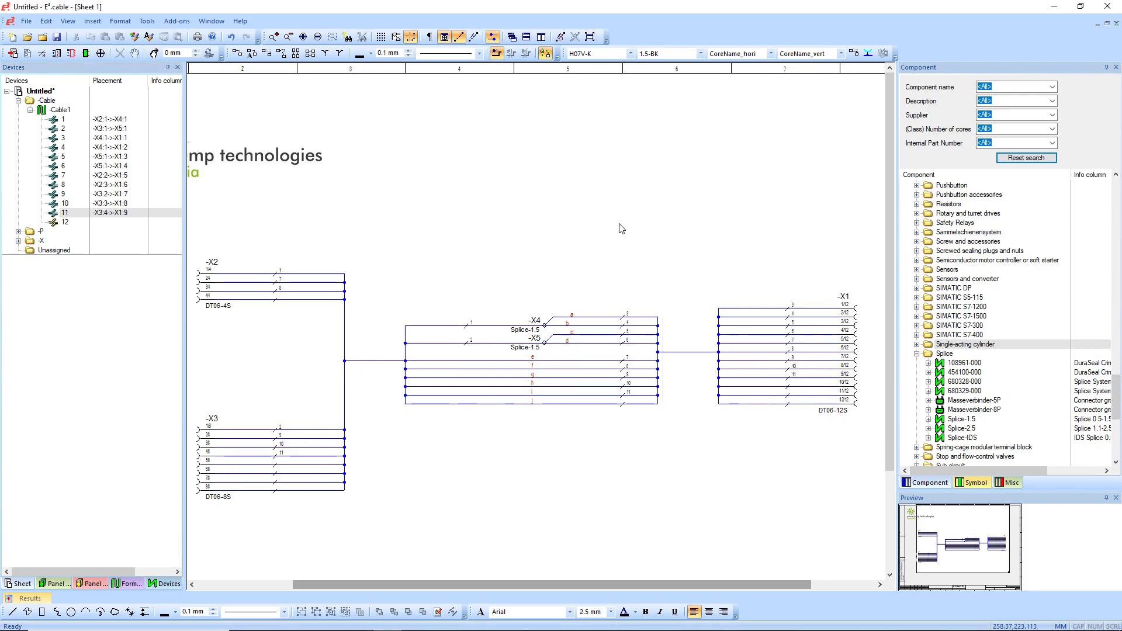
# Step: Open the wire/core connection table in Cable1's device properties and move the dialog clear of connector X1
pyautogui.rightClick(59, 111)
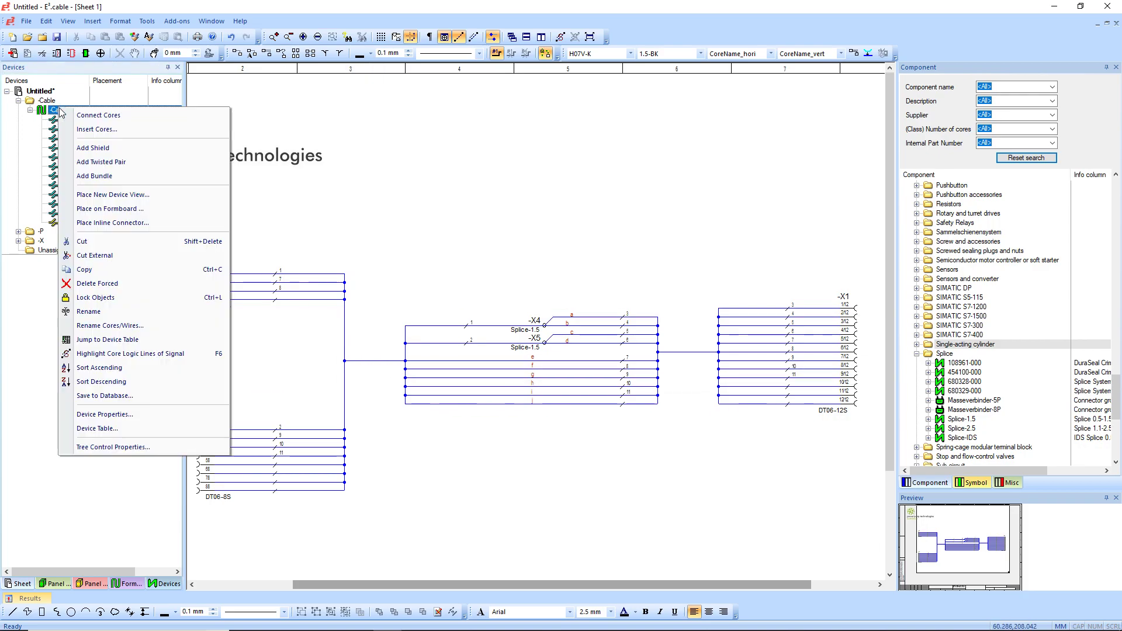
pyautogui.click(153, 415)
pyautogui.click(637, 165)
pyautogui.click(667, 164)
pyautogui.click(717, 164)
pyautogui.click(777, 164)
pyautogui.click(746, 165)
pyautogui.click(691, 381)
pyautogui.click(714, 383)
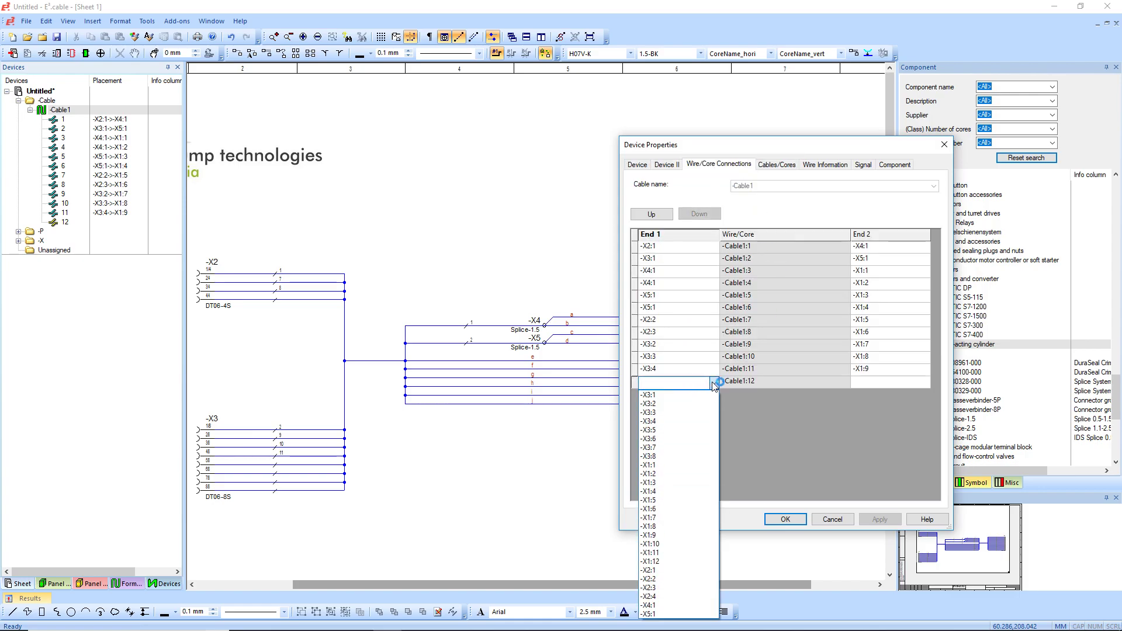
pyautogui.click(831, 143)
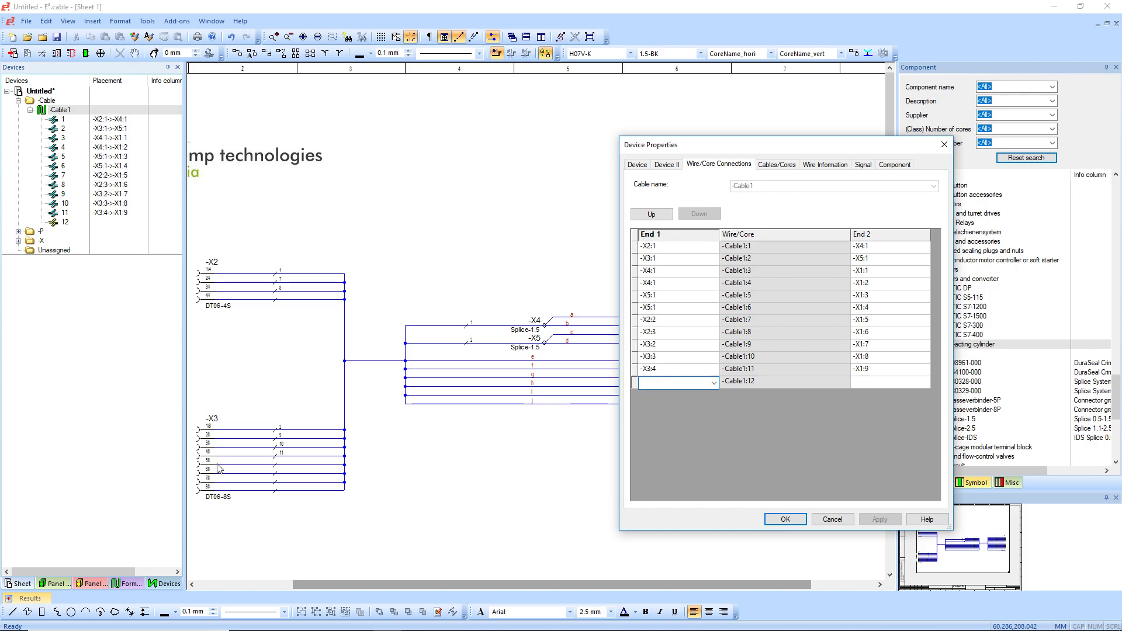
pyautogui.moveTo(766, 151); pyautogui.dragTo(514, 100)
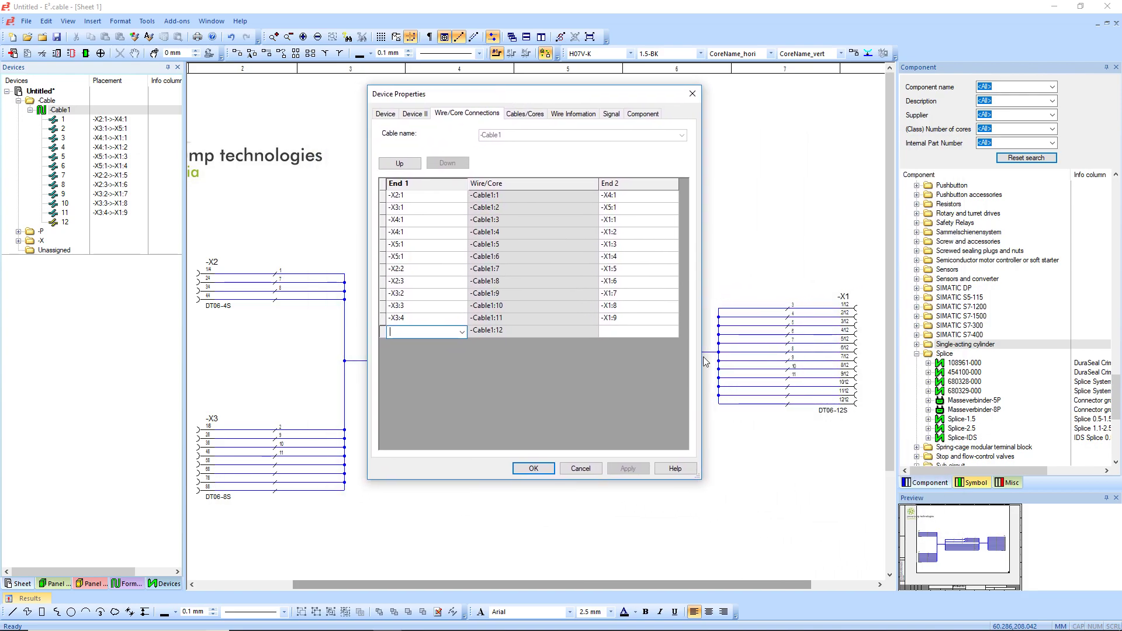
# Step: Assign core 12's ends to -X3:8 and -X1:12 and apply the connection
pyautogui.click(461, 332)
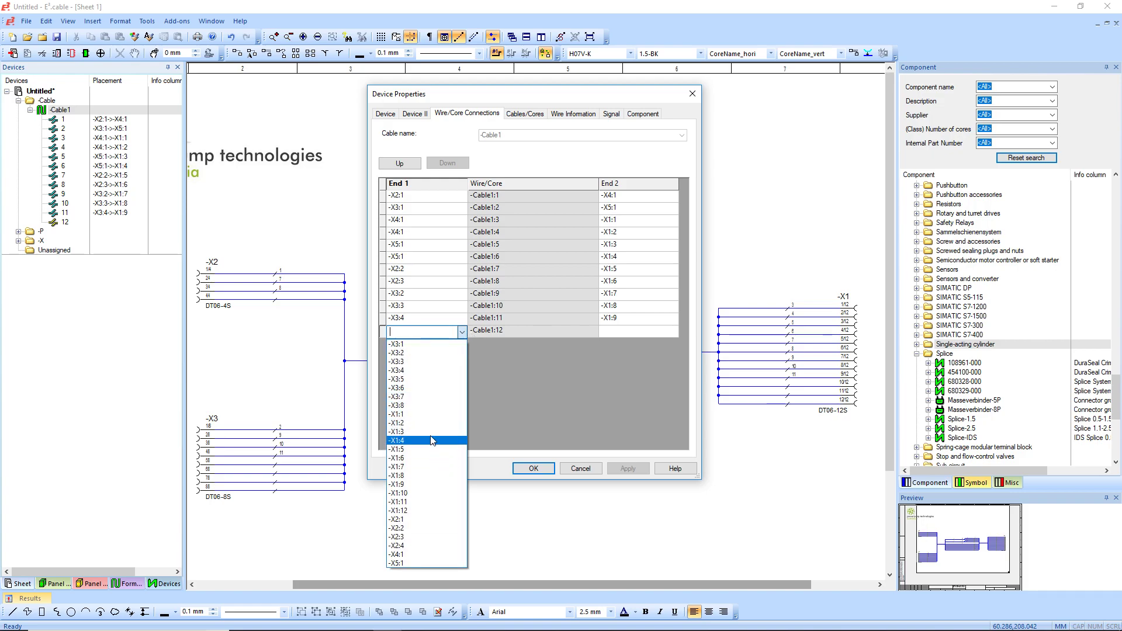
pyautogui.click(432, 405)
pyautogui.click(674, 333)
pyautogui.click(673, 332)
pyautogui.click(638, 511)
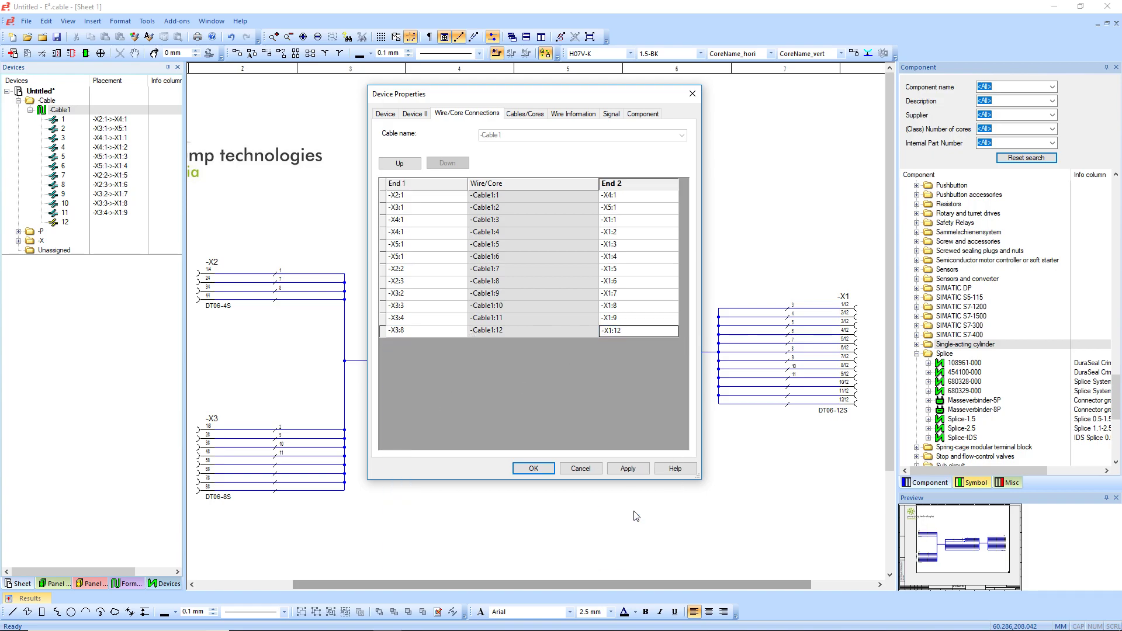
pyautogui.click(628, 468)
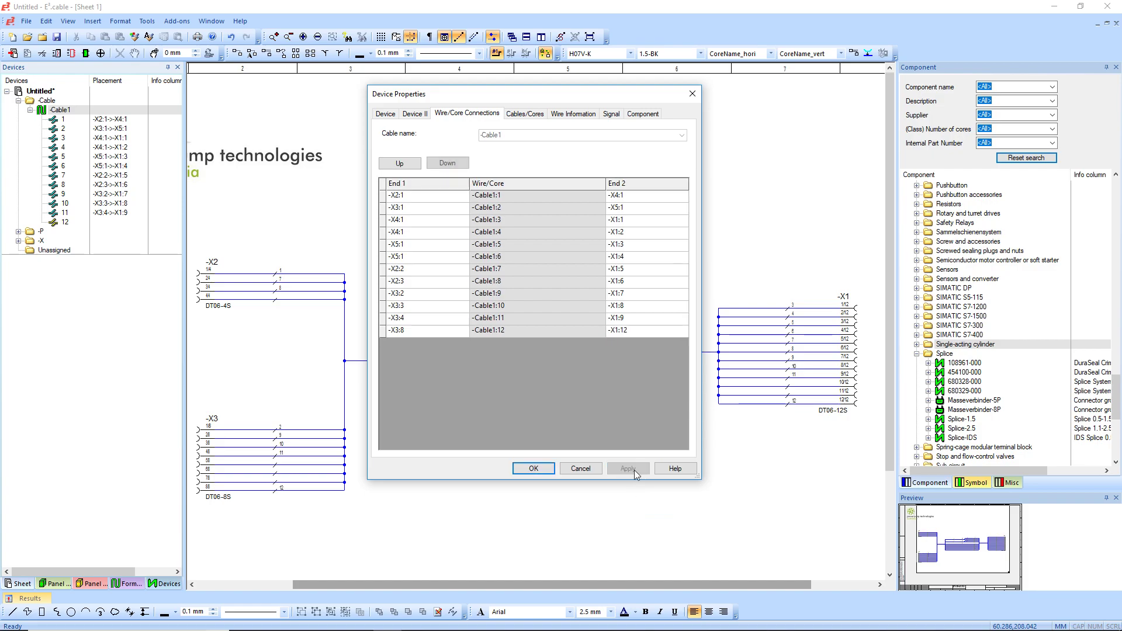
pyautogui.click(534, 469)
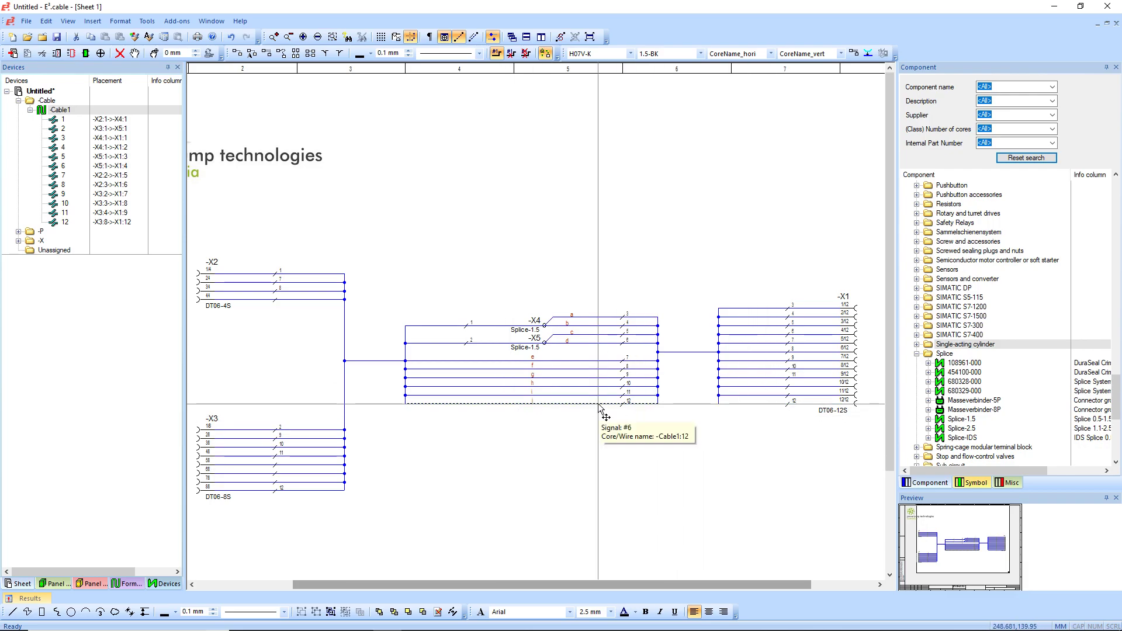
# Step: Review the end assignments of all Cable1 cores in its device properties and leave without changes
pyautogui.click(689, 190)
pyautogui.rightClick(69, 114)
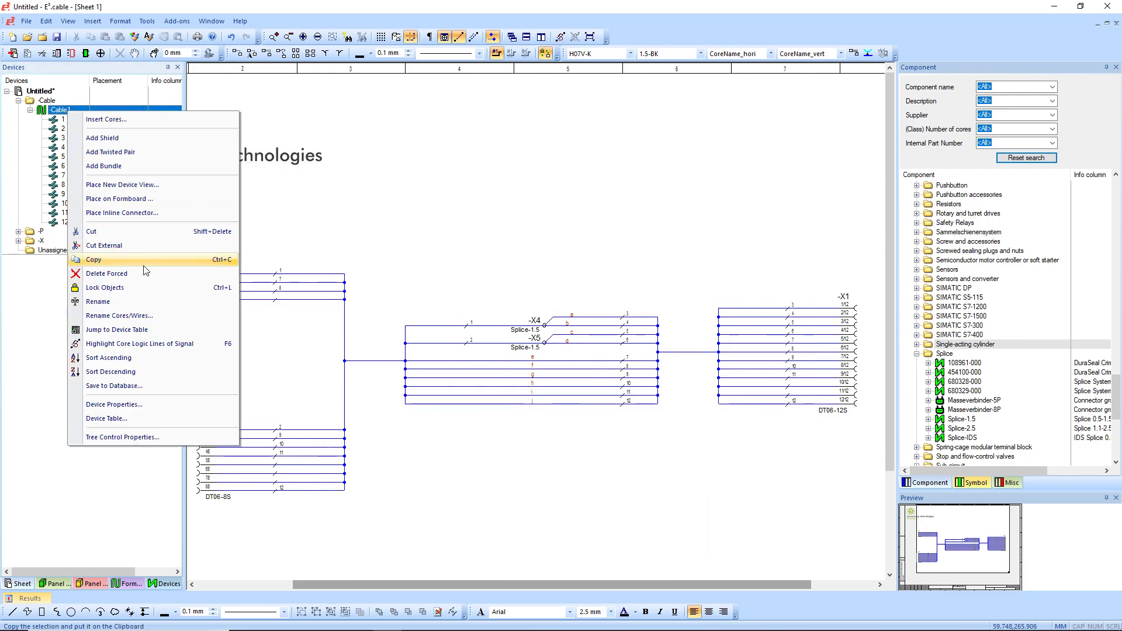
pyautogui.click(146, 407)
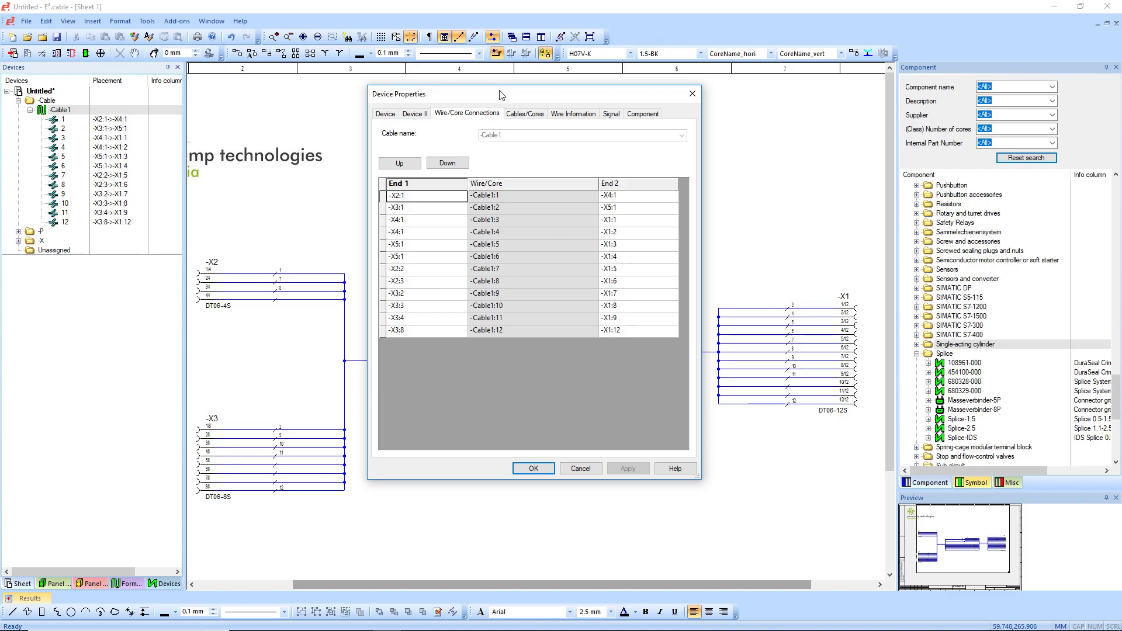
pyautogui.moveTo(502, 96); pyautogui.dragTo(733, 110)
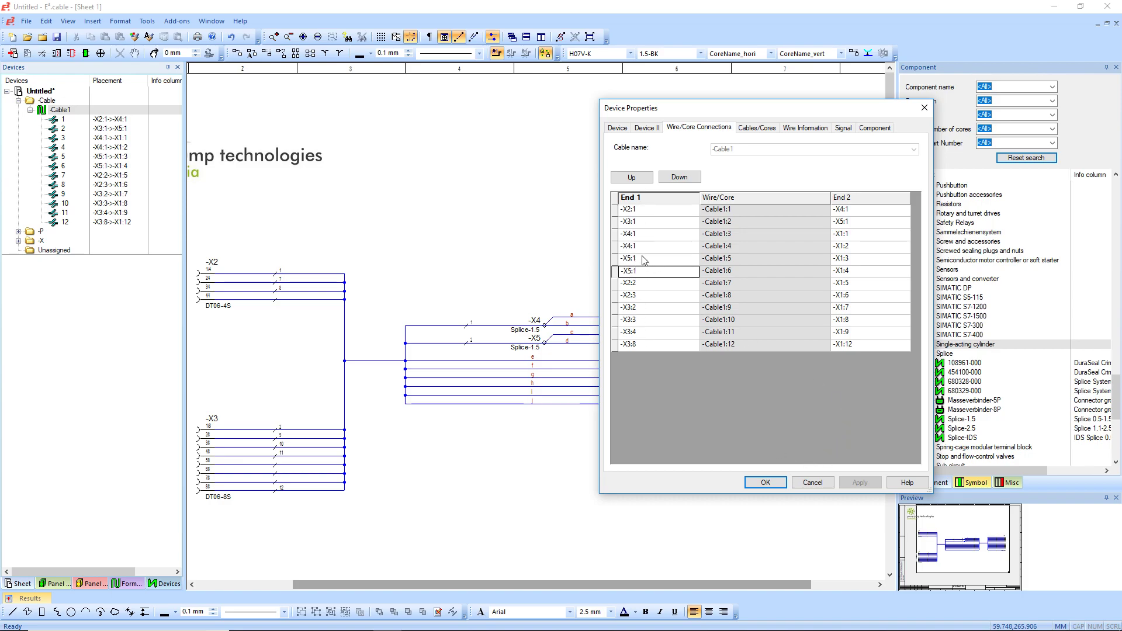
pyautogui.click(810, 487)
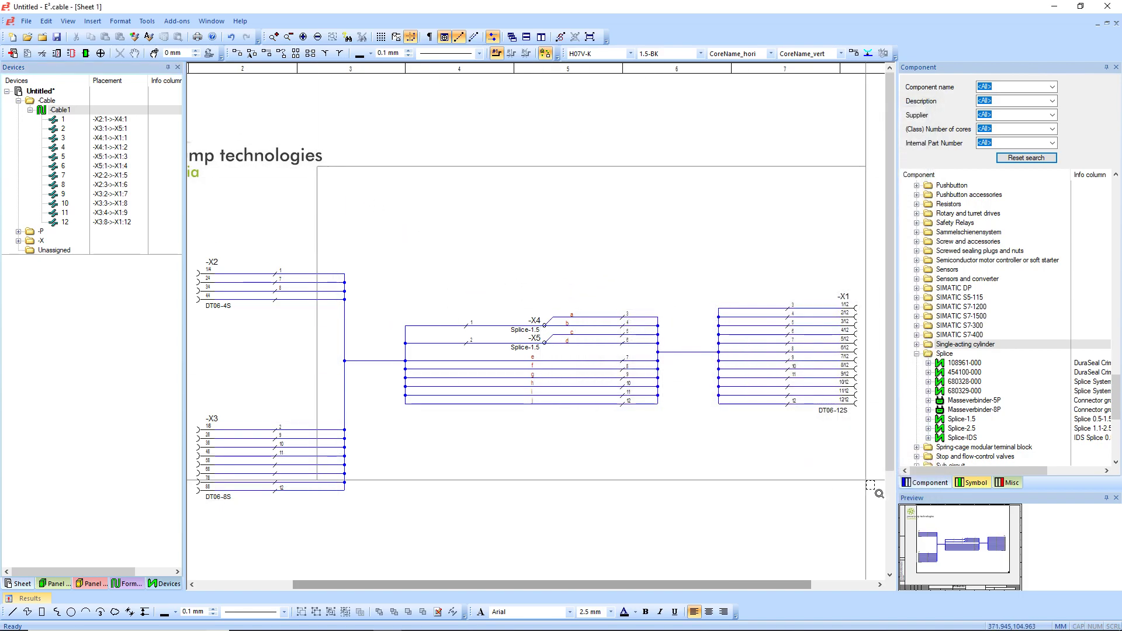
# Step: Try to replace the core name symbols on lines a to j between the splices and connector X1 with CrossAndColour
pyautogui.scroll(1, 793, 410)
pyautogui.moveTo(361, 217); pyautogui.dragTo(879, 540, button='middle')
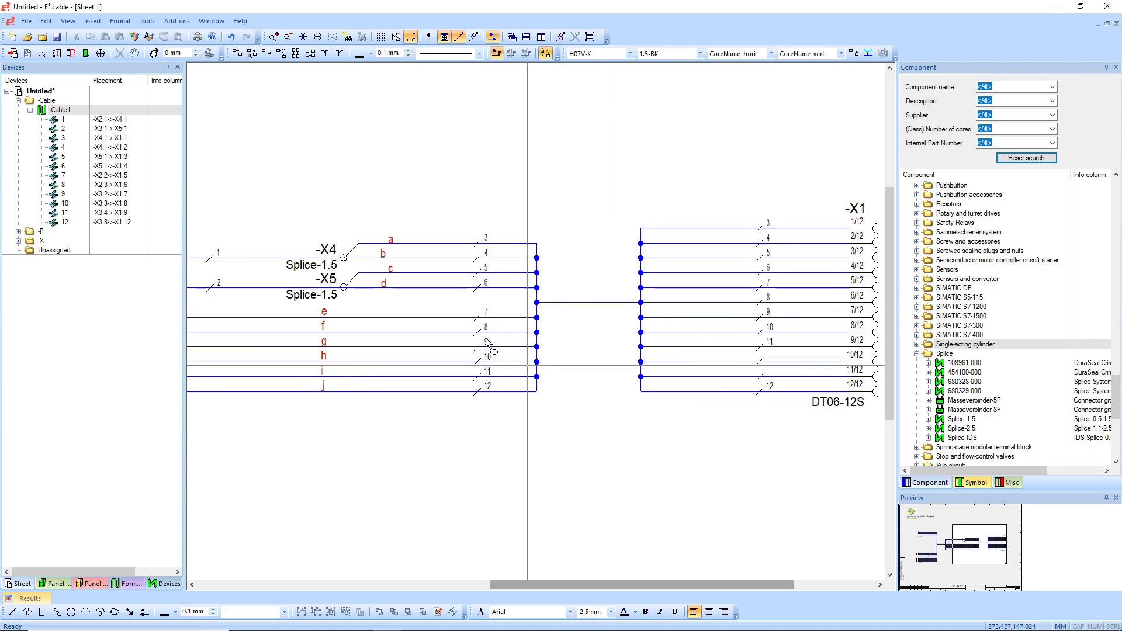
pyautogui.moveTo(457, 140); pyautogui.dragTo(518, 449)
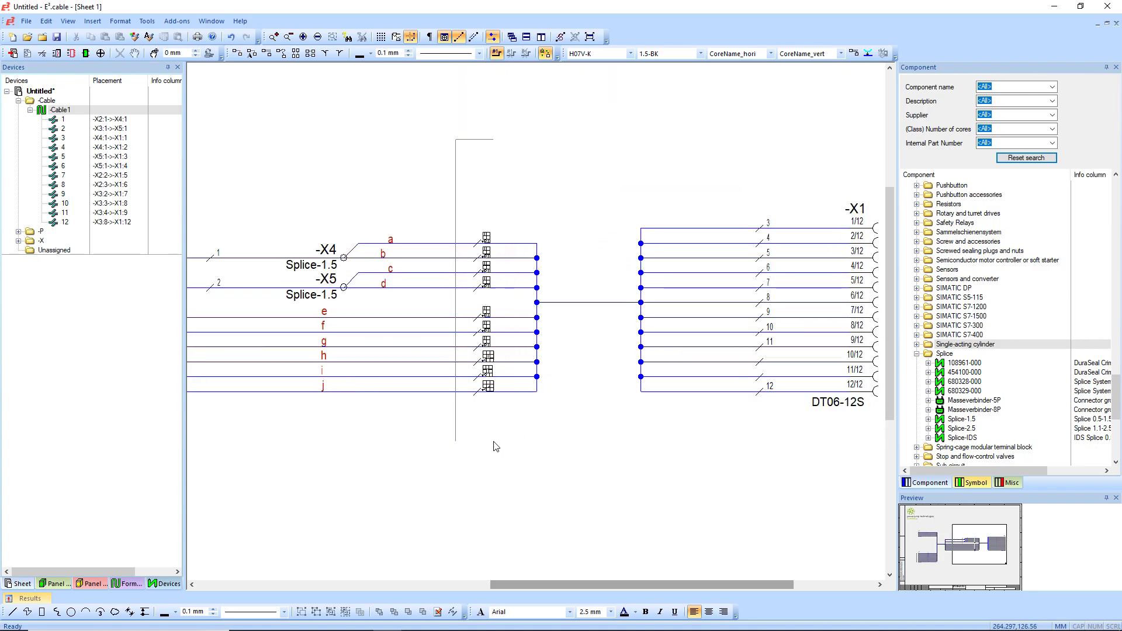
pyautogui.rightClick(476, 392)
pyautogui.click(523, 382)
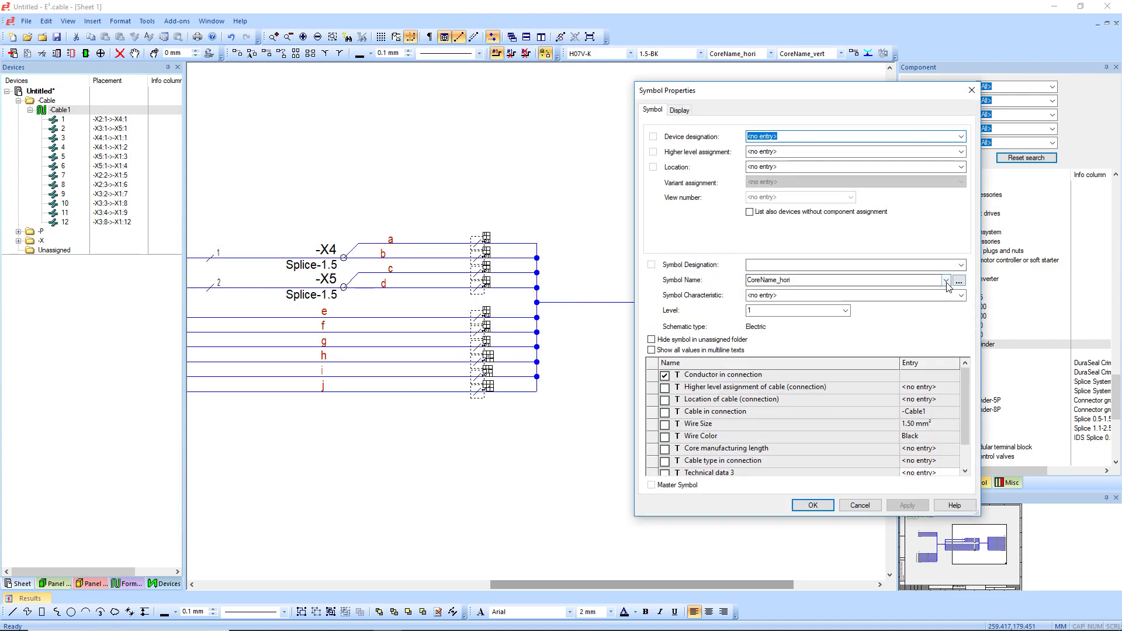
pyautogui.click(946, 280)
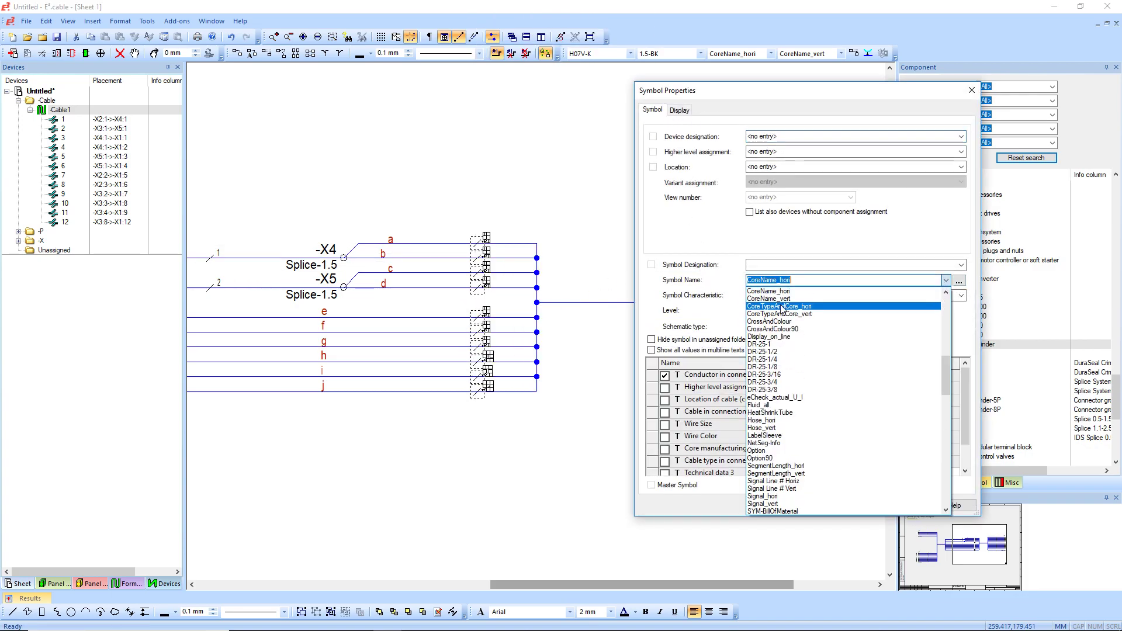
pyautogui.click(815, 322)
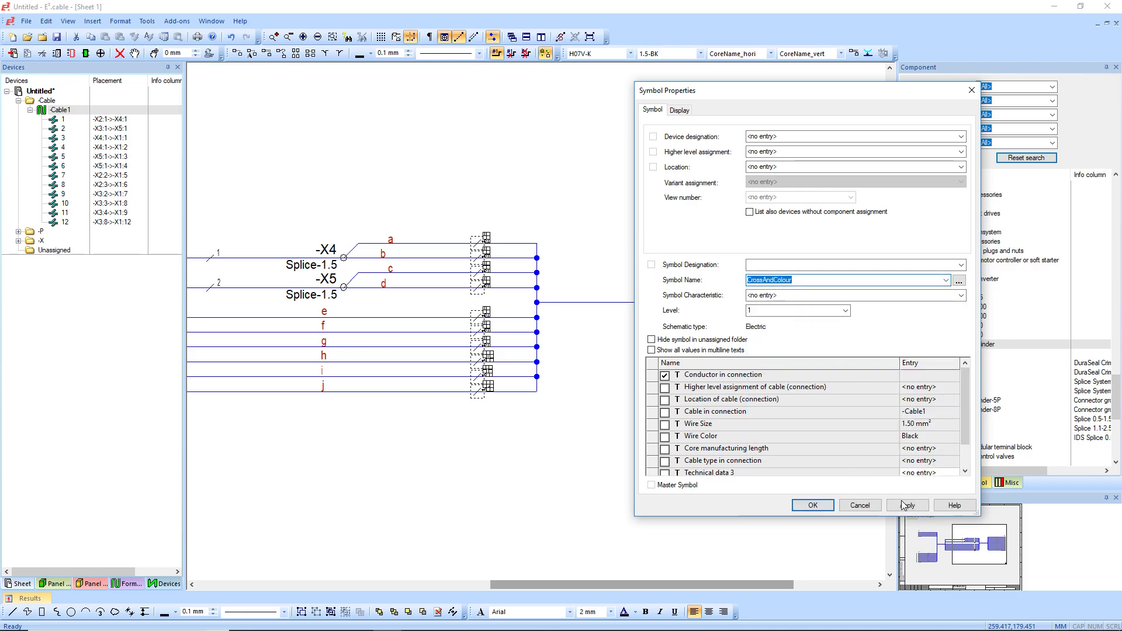
pyautogui.click(906, 506)
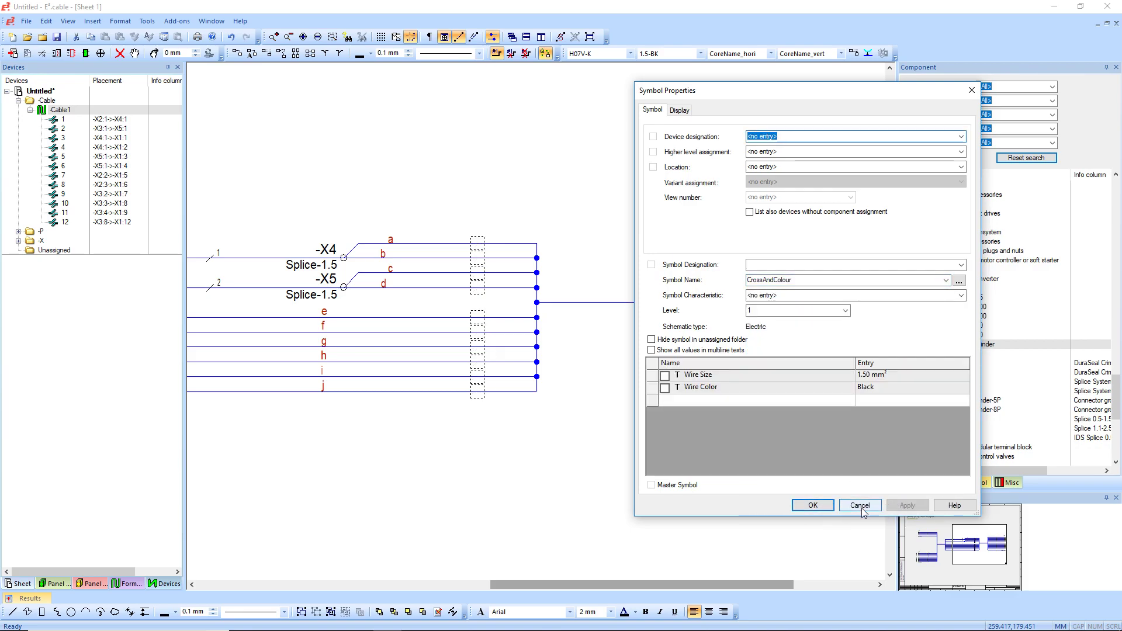
pyautogui.click(824, 506)
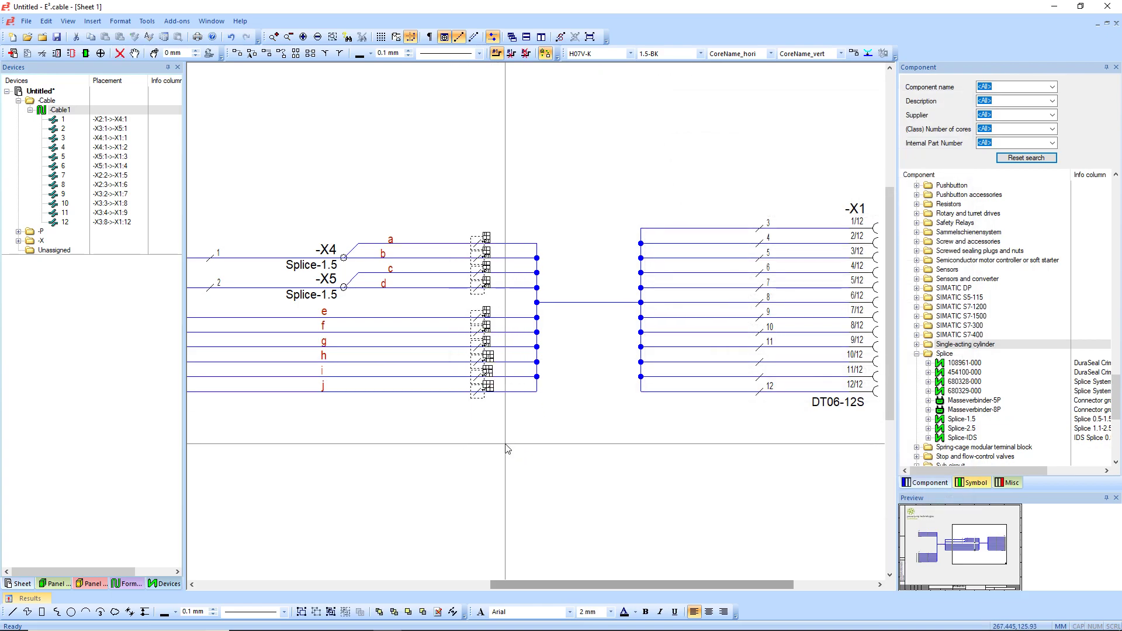
# Step: Set the default horizontal core symbol to CrossAndColour and the vertical one to CrossAndColour90
pyautogui.click(770, 53)
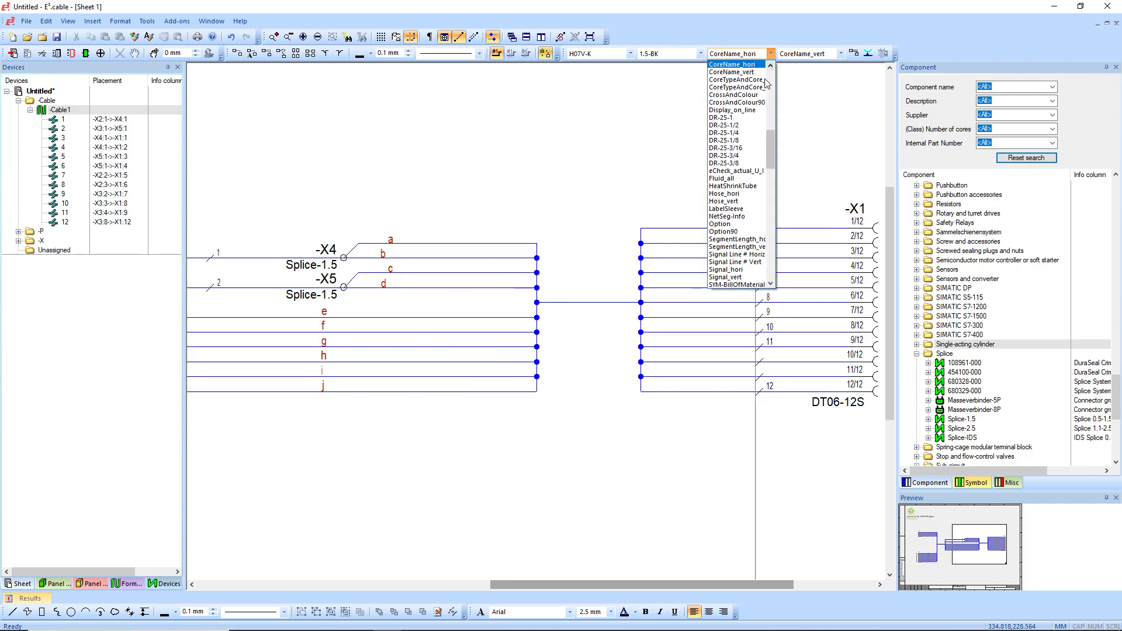
pyautogui.click(755, 103)
pyautogui.click(840, 54)
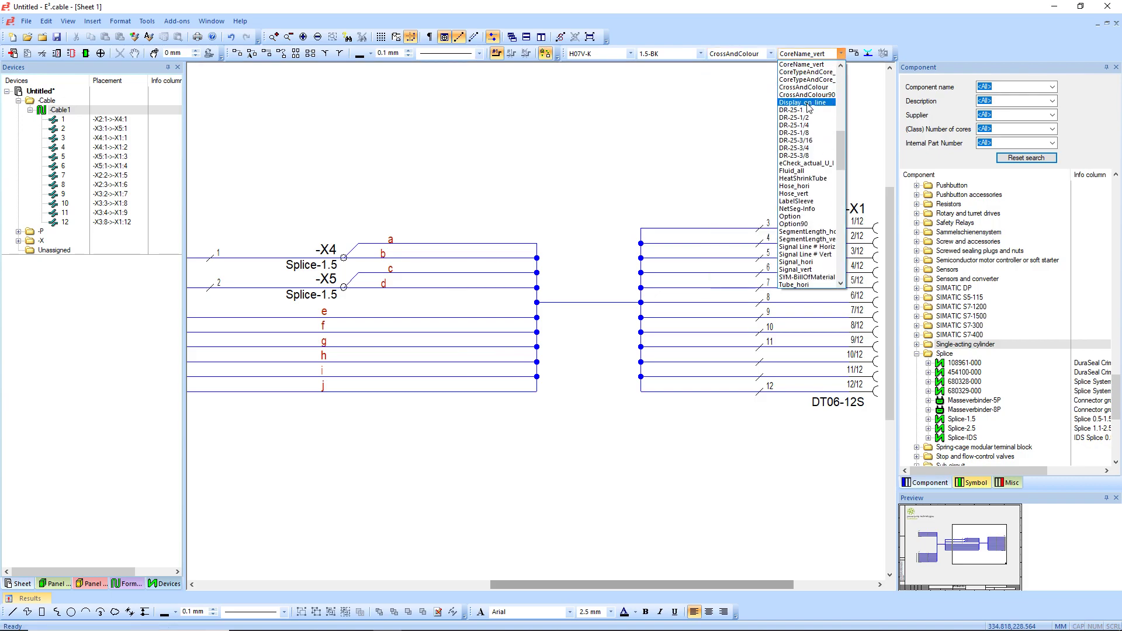
pyautogui.click(805, 96)
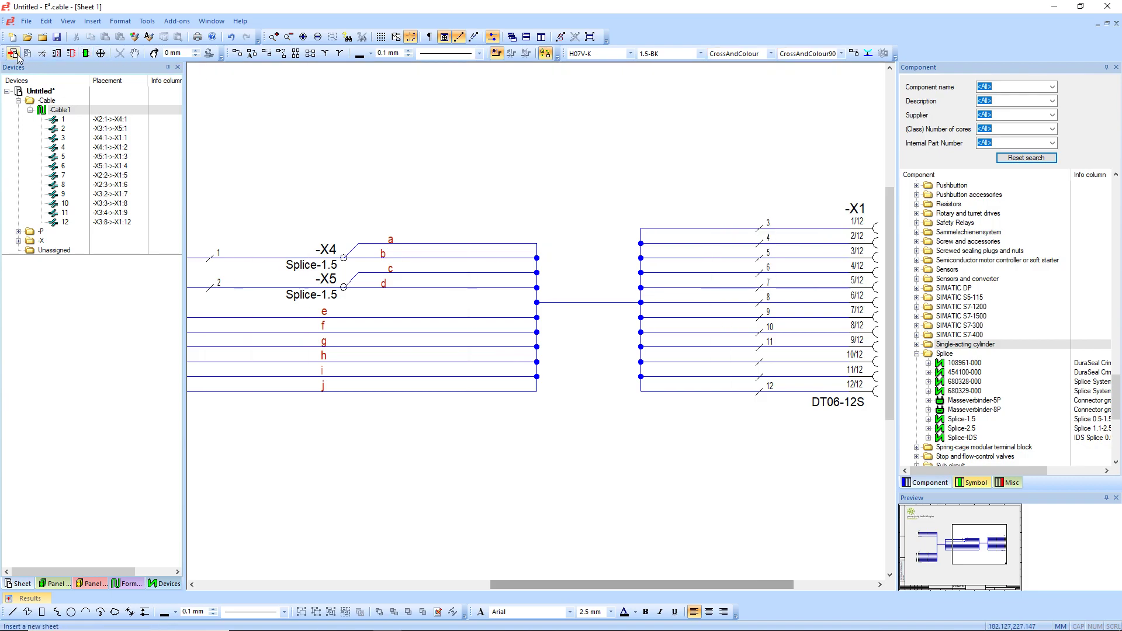
# Step: Place CrossAndColour attribute symbols on the core lines a to j between the splices and connector X1
pyautogui.click(43, 54)
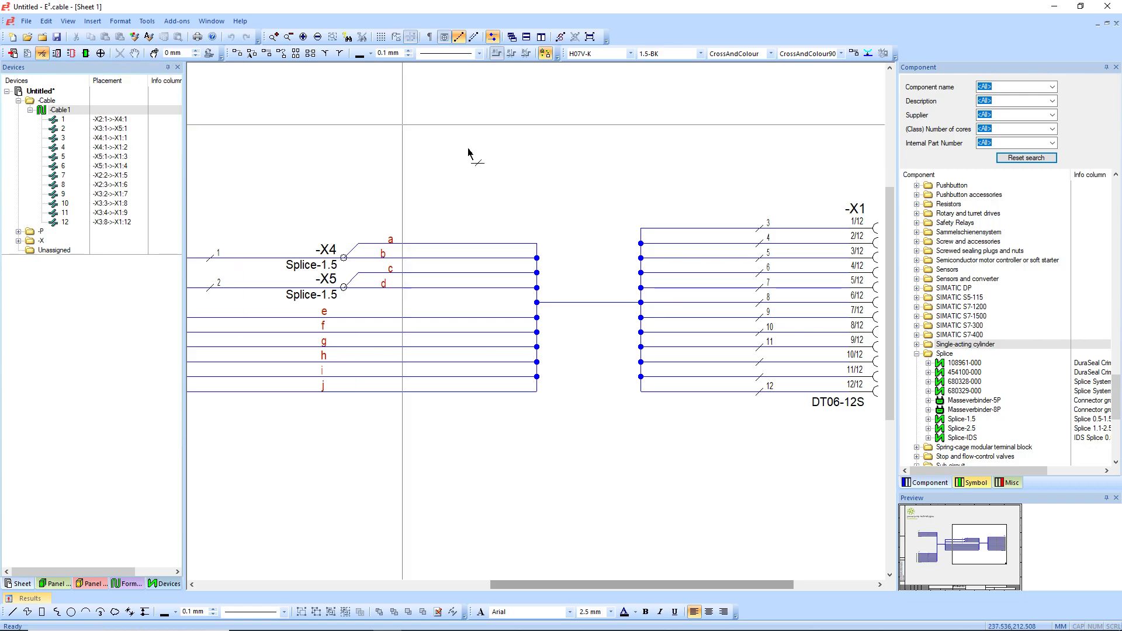
pyautogui.click(458, 260)
pyautogui.click(457, 274)
pyautogui.click(457, 288)
pyautogui.click(456, 318)
pyautogui.click(455, 332)
pyautogui.click(456, 347)
pyautogui.click(456, 362)
pyautogui.click(455, 377)
pyautogui.click(456, 394)
# Step: Place CrossAndColour attribute symbols on the lines to pins 1 to 9 and pin 12 of connector X1
pyautogui.click(717, 229)
pyautogui.click(713, 244)
pyautogui.click(713, 259)
pyautogui.click(713, 273)
pyautogui.click(713, 289)
pyautogui.click(711, 303)
pyautogui.click(712, 318)
pyautogui.click(710, 333)
pyautogui.click(709, 347)
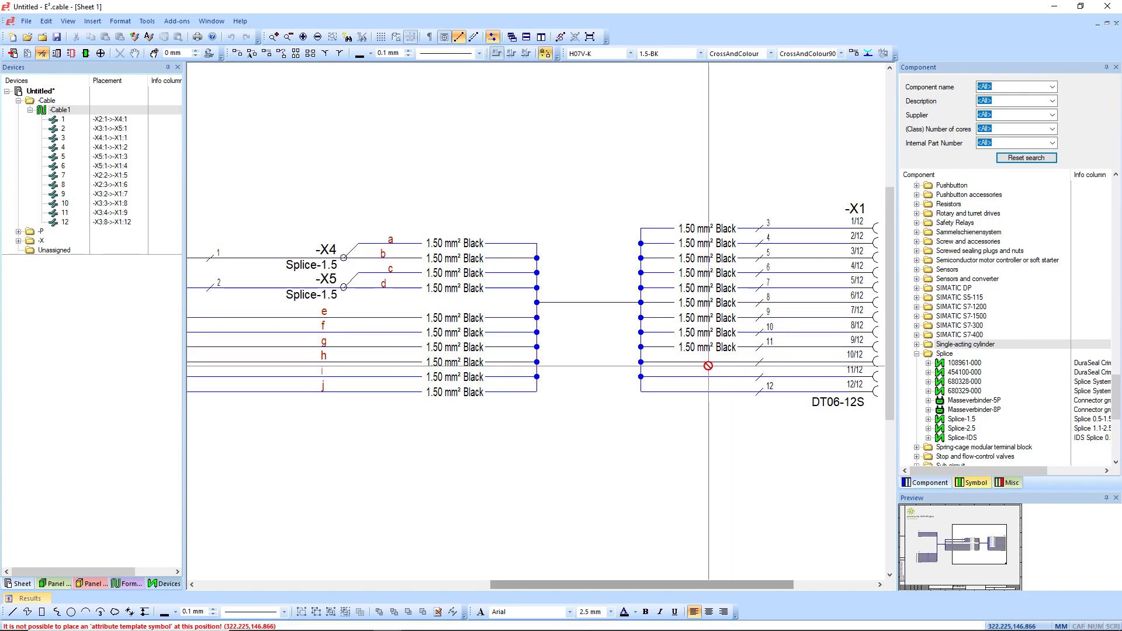
pyautogui.click(708, 392)
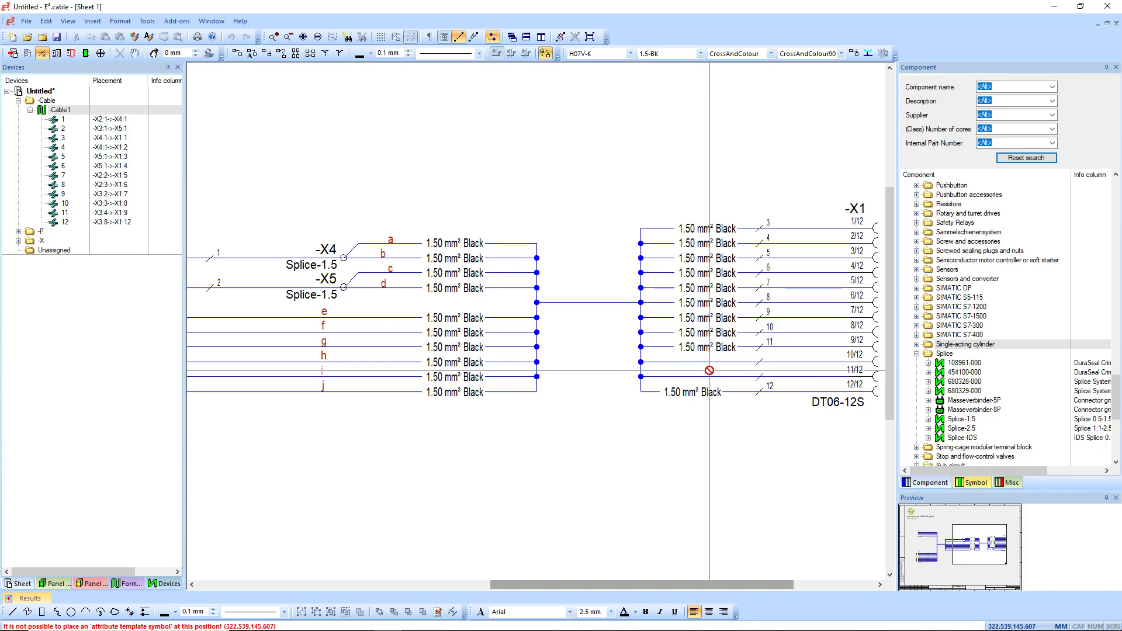
pyautogui.press('Escape')
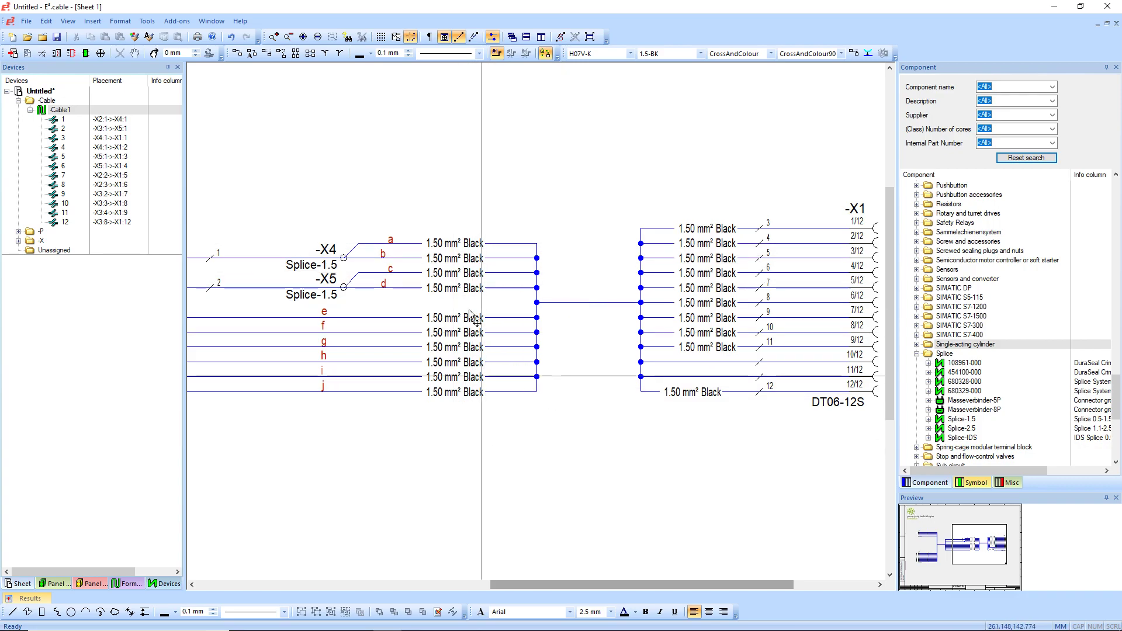
# Step: Examine the wire size and wire colour texts on line a as separately selectable items
pyautogui.click(462, 244)
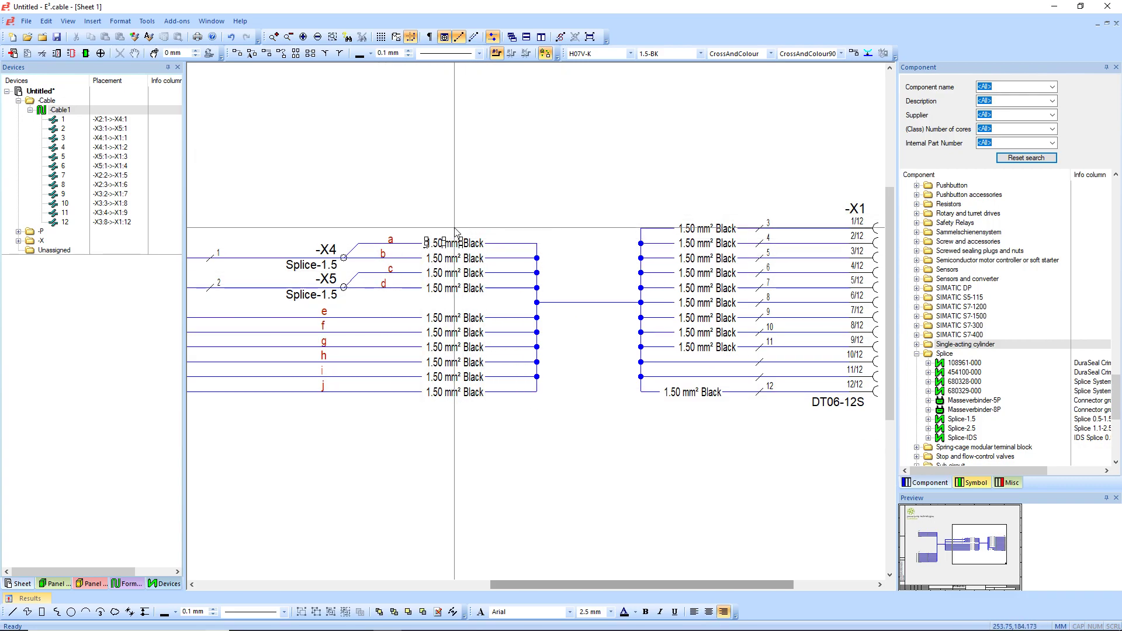
pyautogui.click(469, 246)
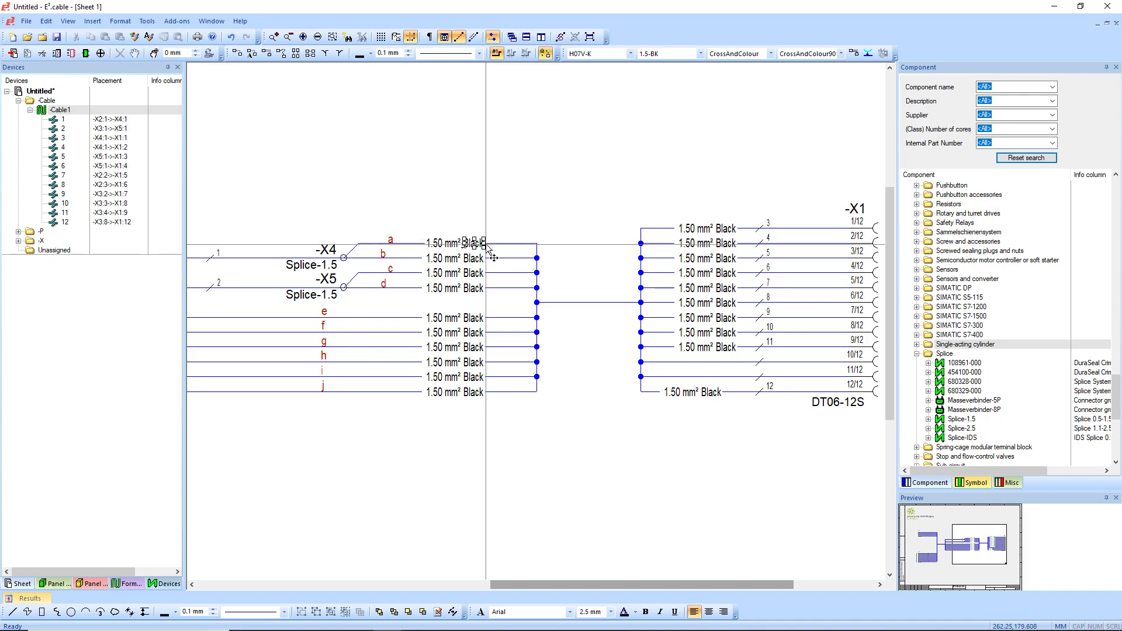
pyautogui.click(498, 152)
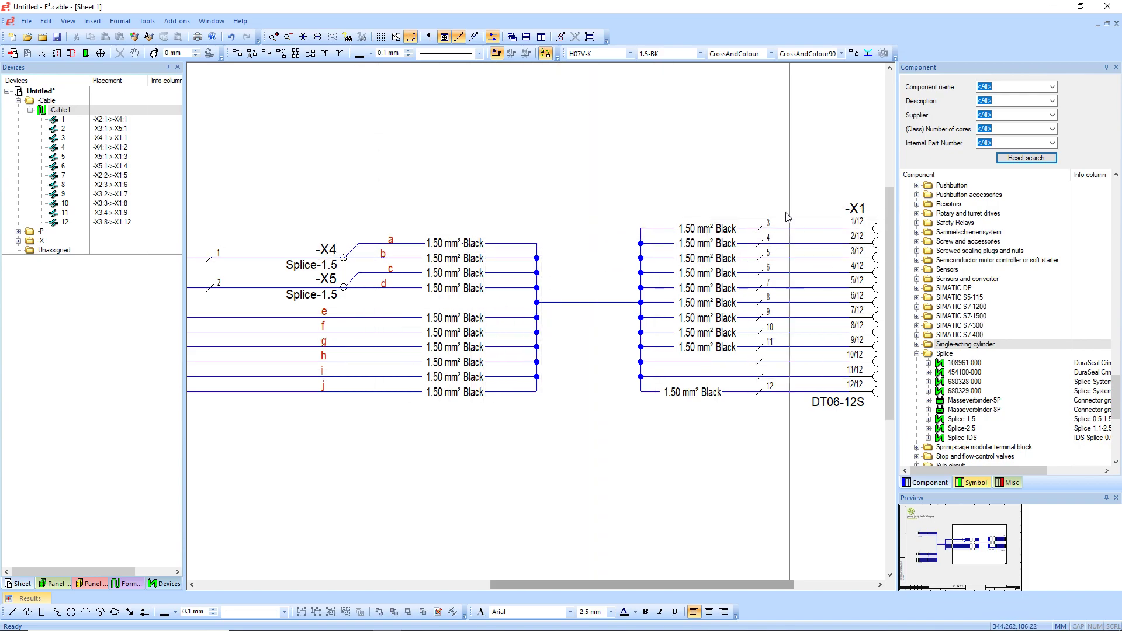
pyautogui.scroll(-3, 431, 164)
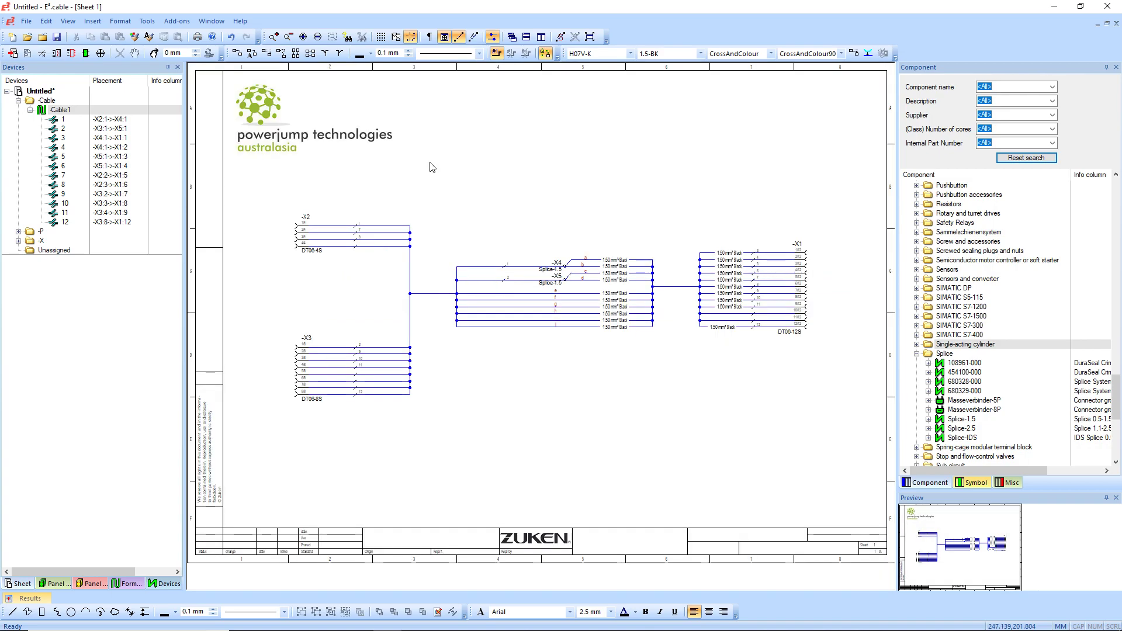
pyautogui.moveTo(280, 149); pyautogui.dragTo(865, 453, button='middle')
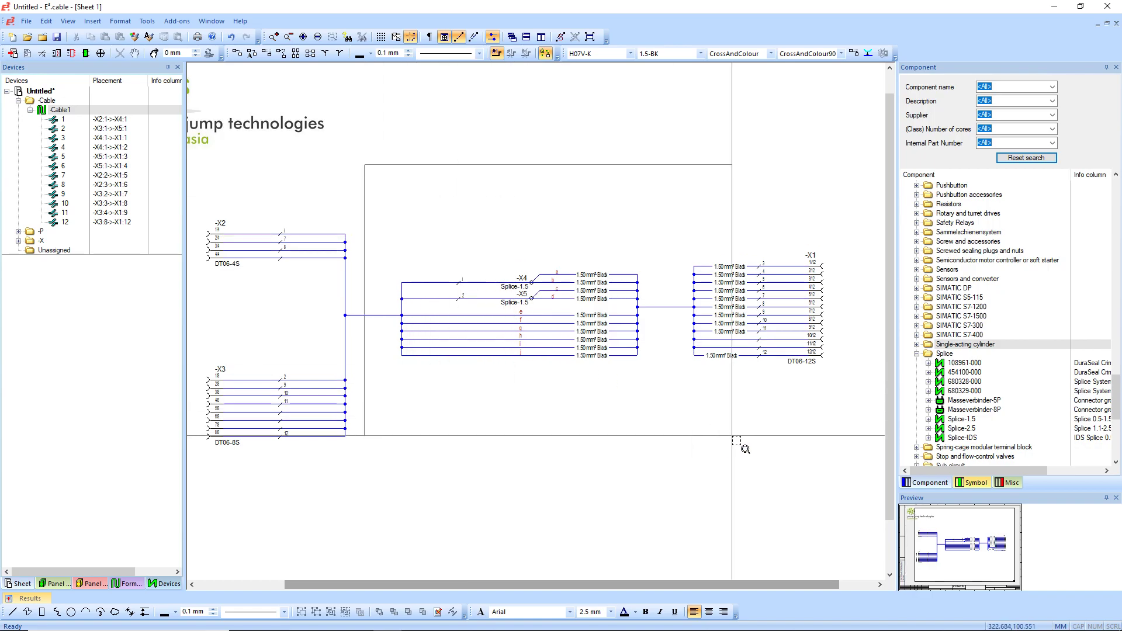
pyautogui.scroll(3, 565, 278)
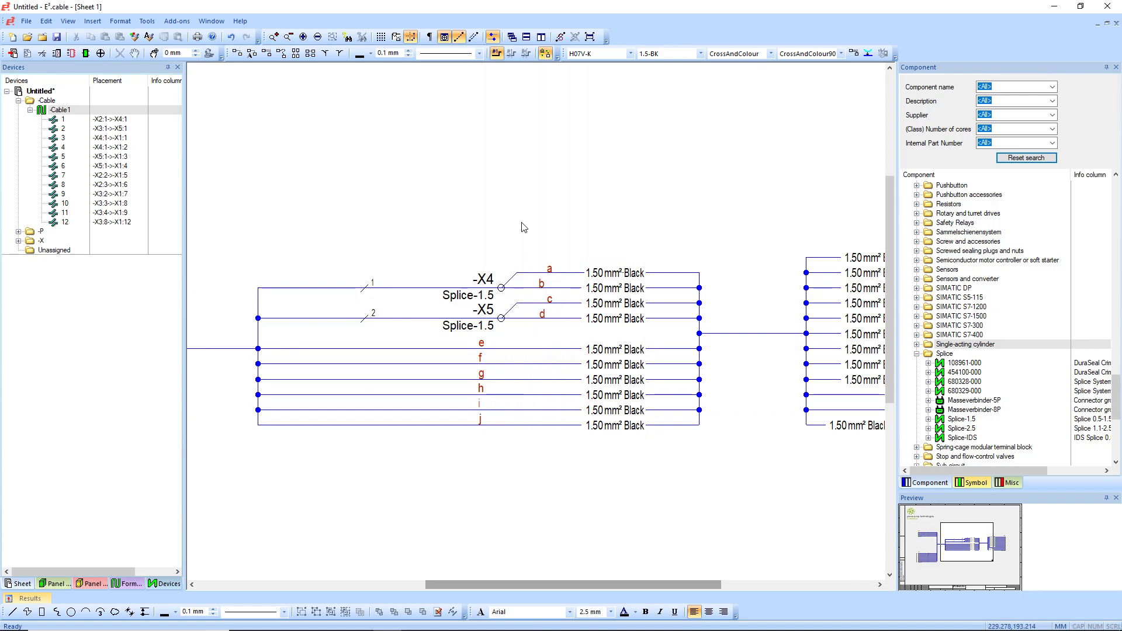
pyautogui.scroll(-3, 522, 222)
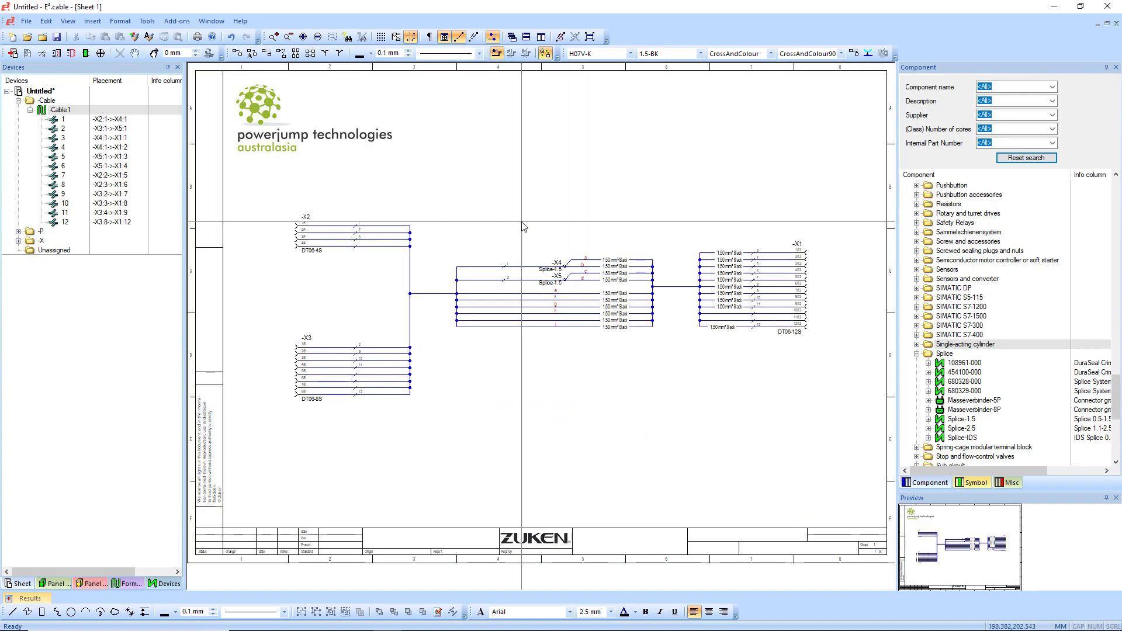